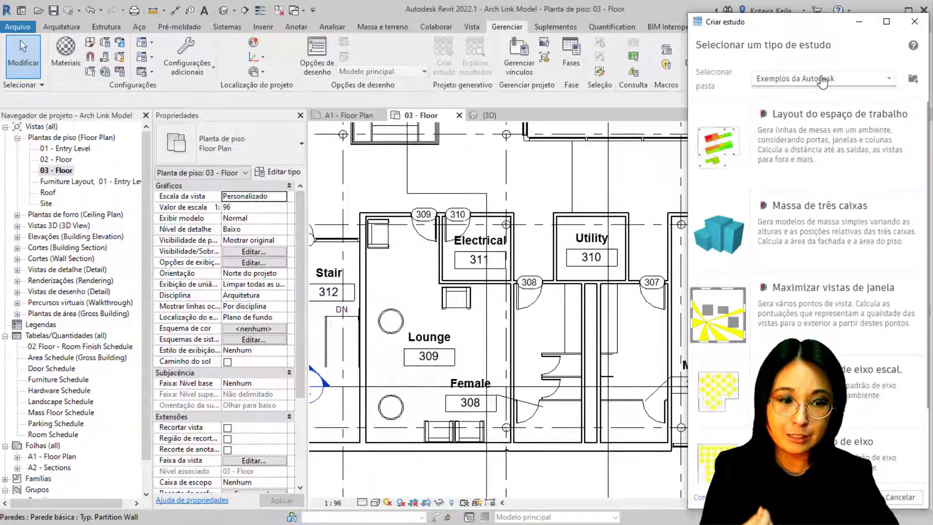
# Step: Switch the study folder to Refinery, open the Workspace Layout study type for editing in Dynamo, and dismiss the update notice
pyautogui.click(822, 81)
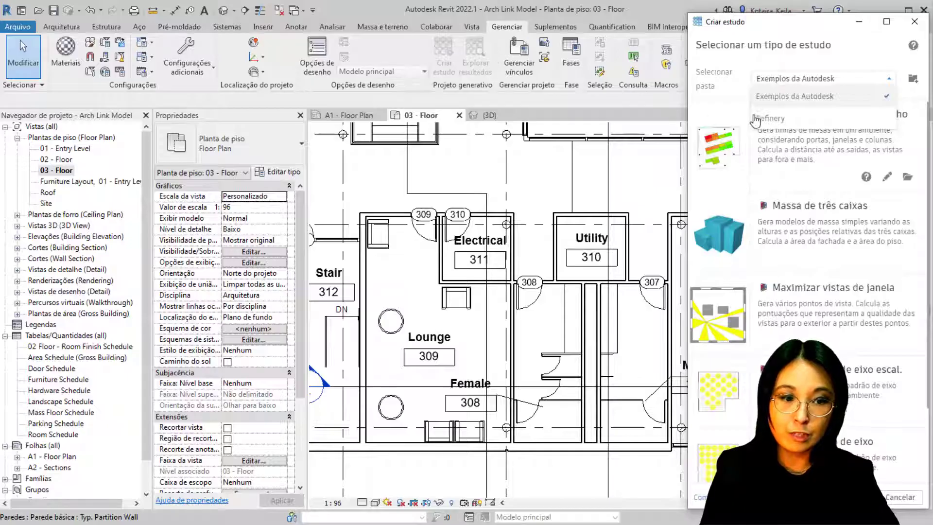
pyautogui.click(770, 119)
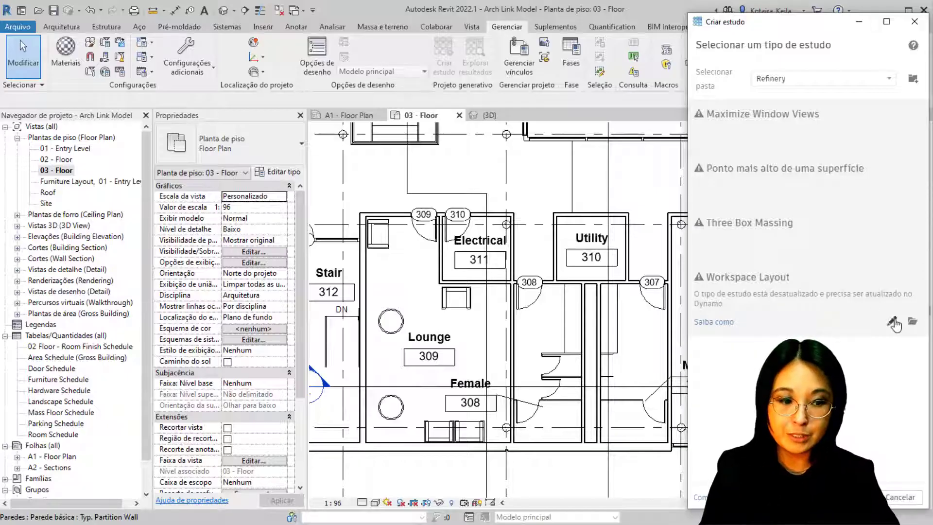
pyautogui.click(892, 323)
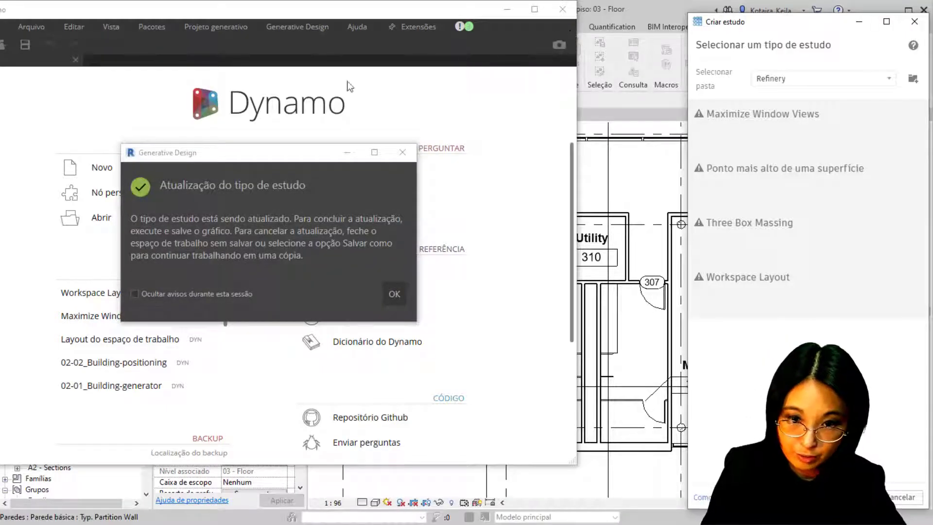
pyautogui.click(402, 152)
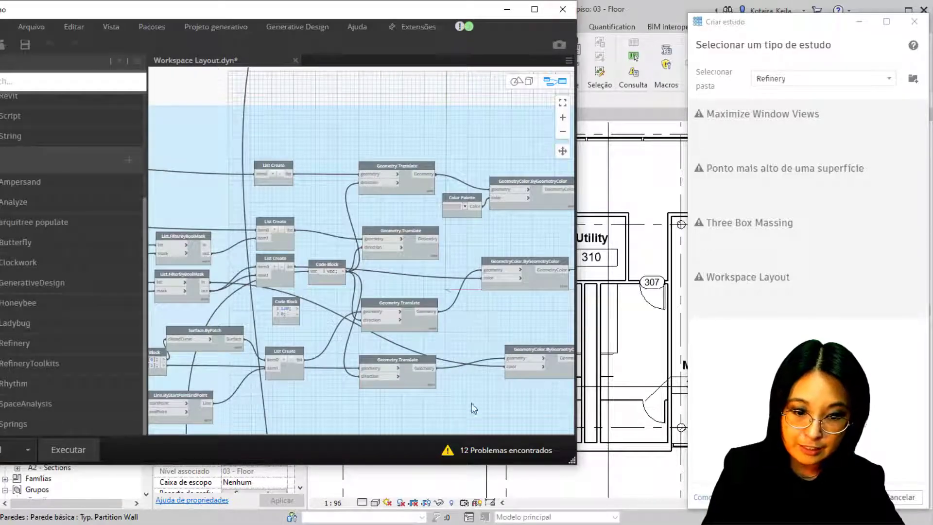
# Step: Examine the node issues of the Workspace Layout graph in Graph Status, keeping the graph open
pyautogui.click(477, 452)
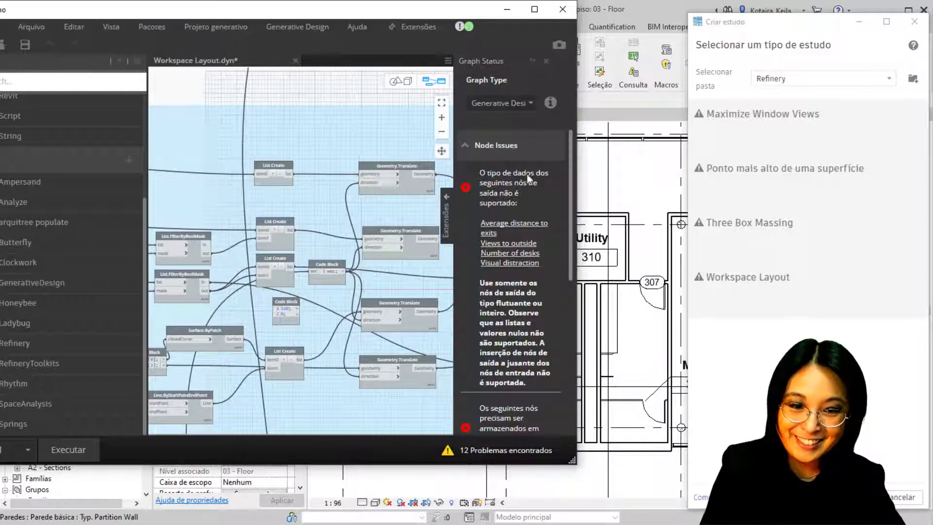
pyautogui.click(559, 10)
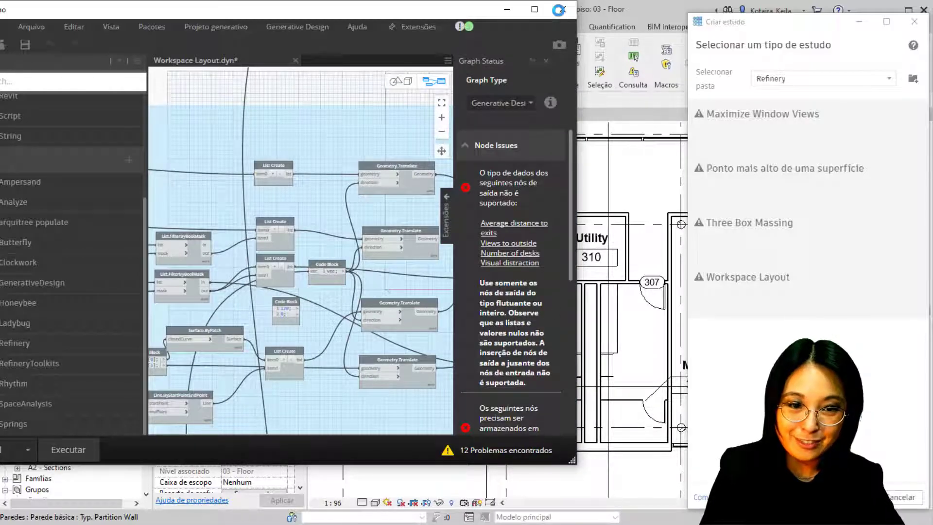
pyautogui.click(563, 9)
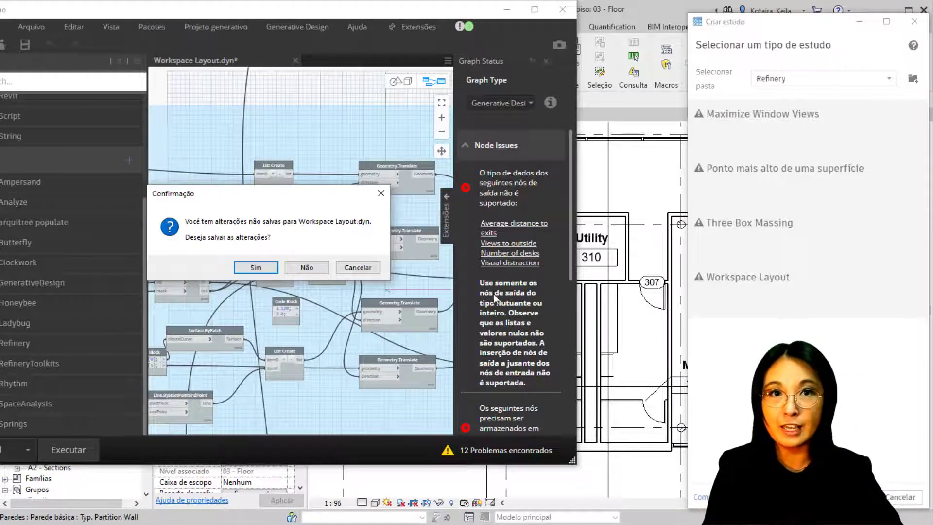
pyautogui.click(360, 271)
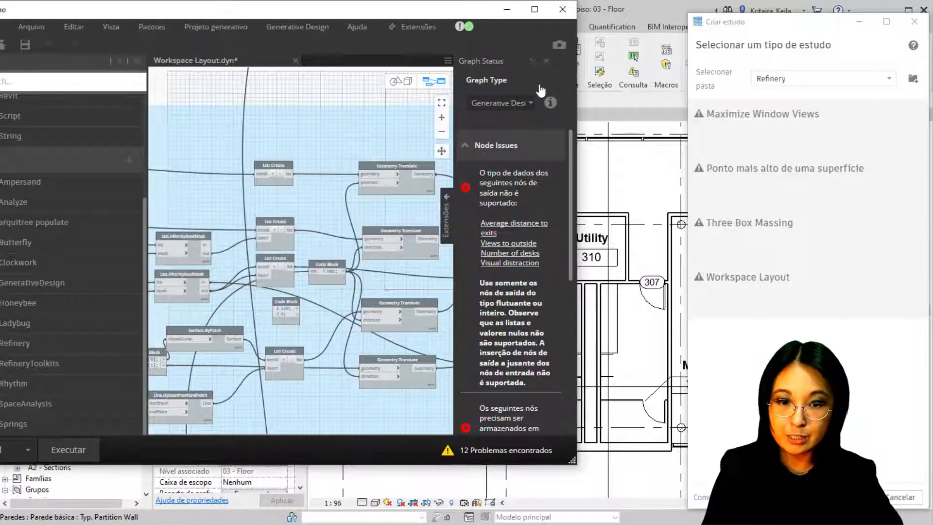
pyautogui.click(294, 29)
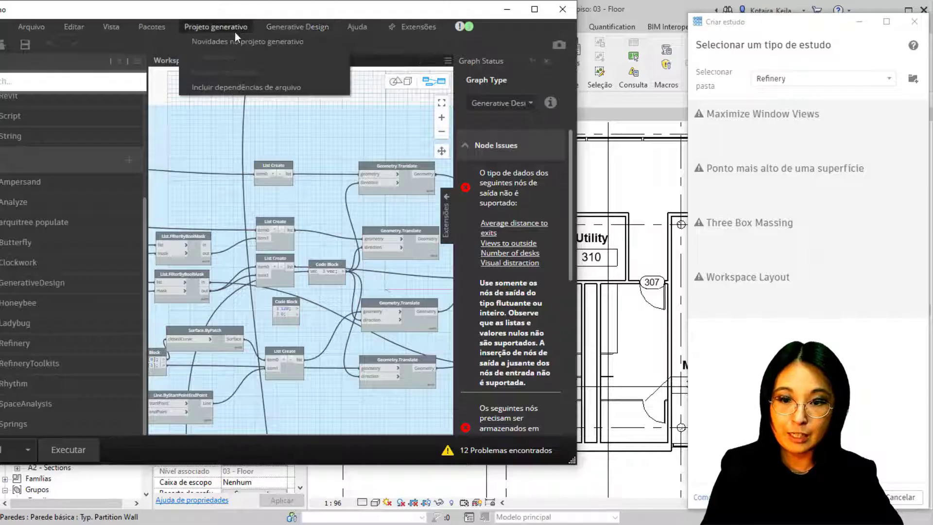
pyautogui.click(230, 43)
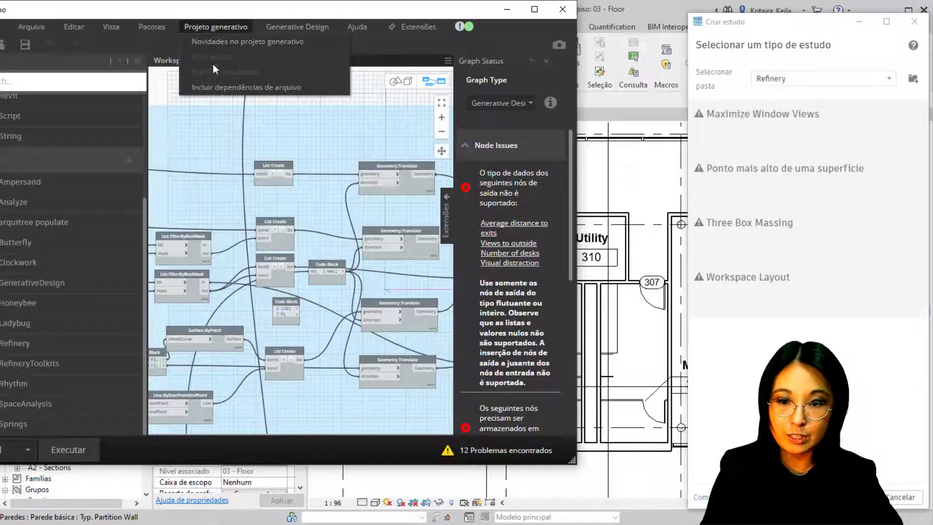
pyautogui.click(428, 47)
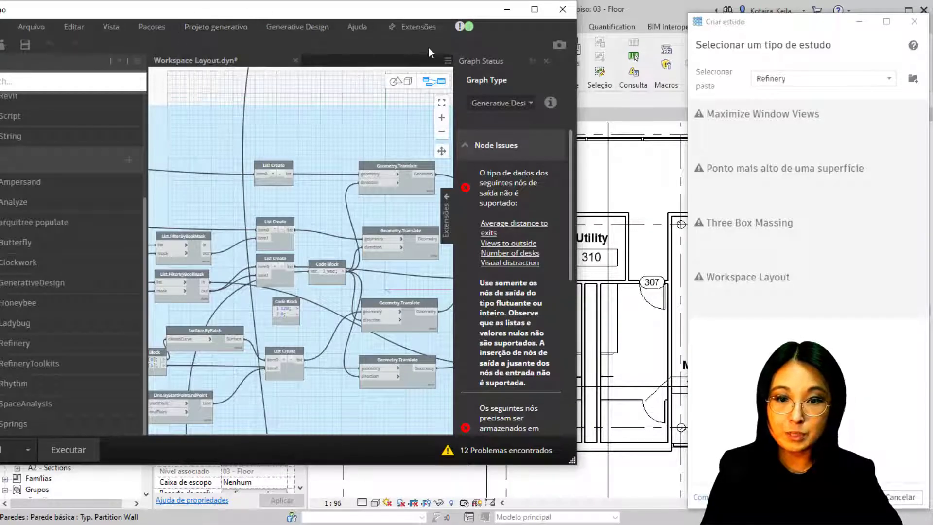
# Step: Show the workspace references, the graph properties and the documentation browser for the Workspace Layout graph
pyautogui.click(416, 26)
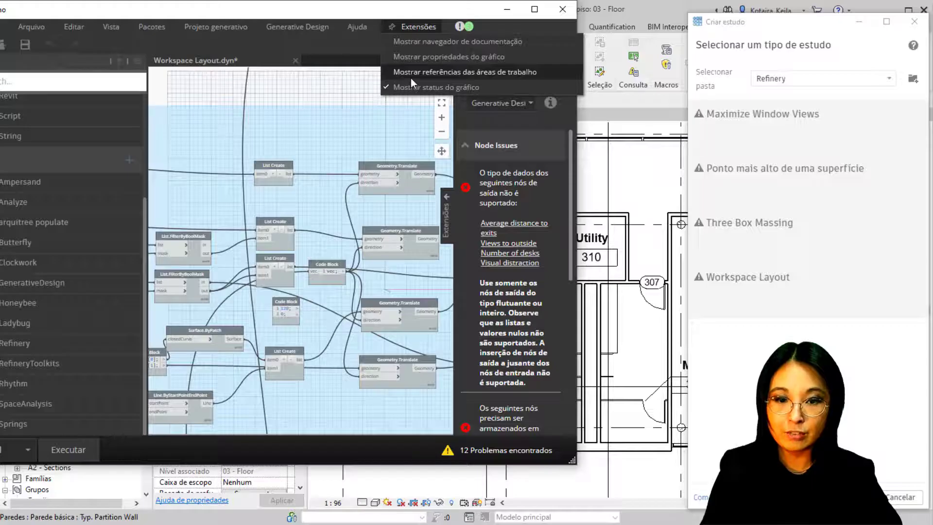
pyautogui.click(411, 74)
pyautogui.click(413, 27)
pyautogui.click(413, 57)
pyautogui.click(412, 27)
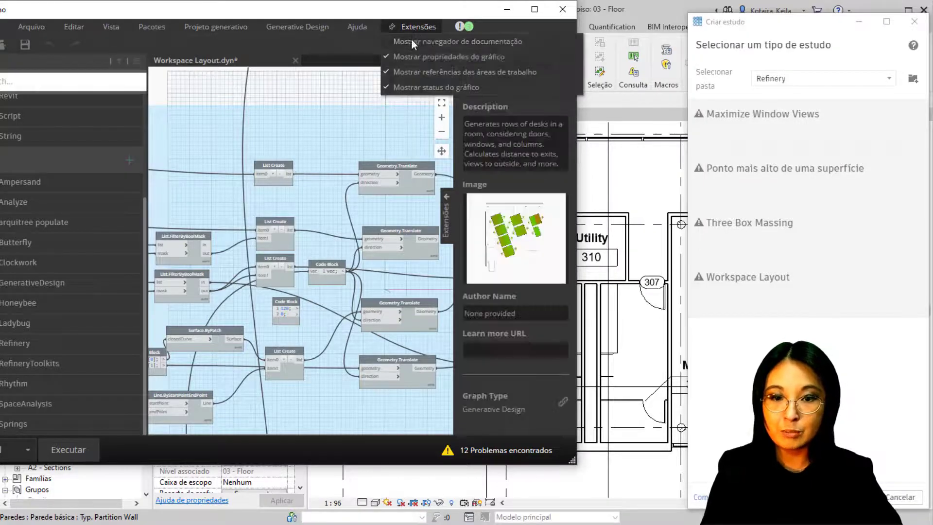
pyautogui.click(486, 41)
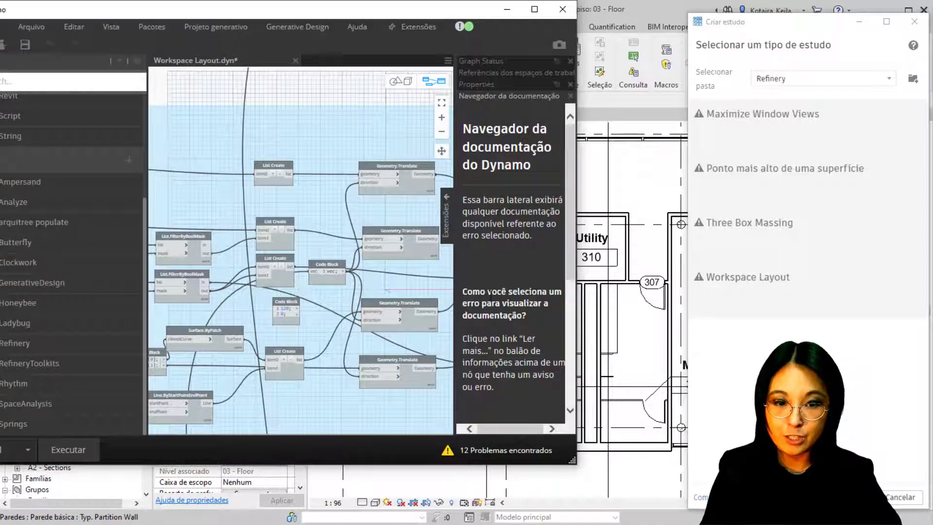
# Step: Close Dynamo without saving the changes to Workspace Layout.dyn, and close the study creation window in Revit
pyautogui.moveTo(114, 13); pyautogui.dragTo(164, 16)
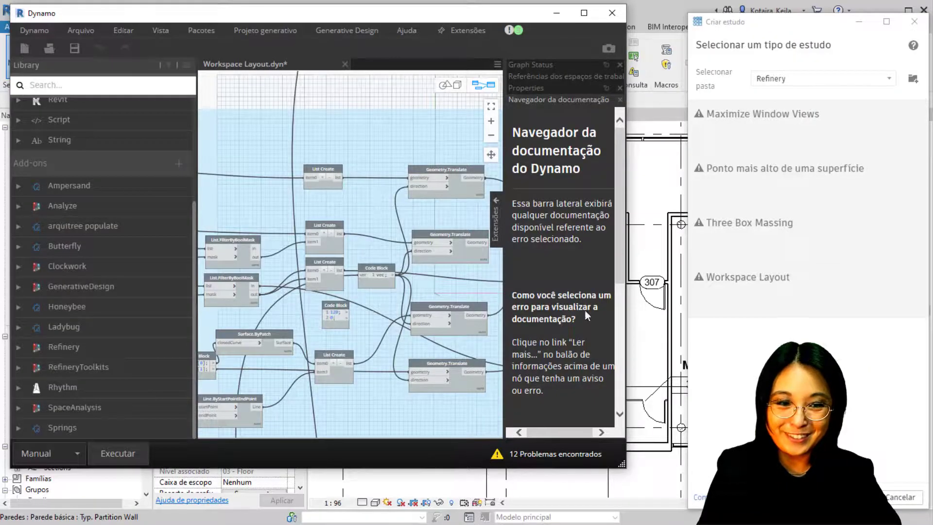
pyautogui.click(604, 17)
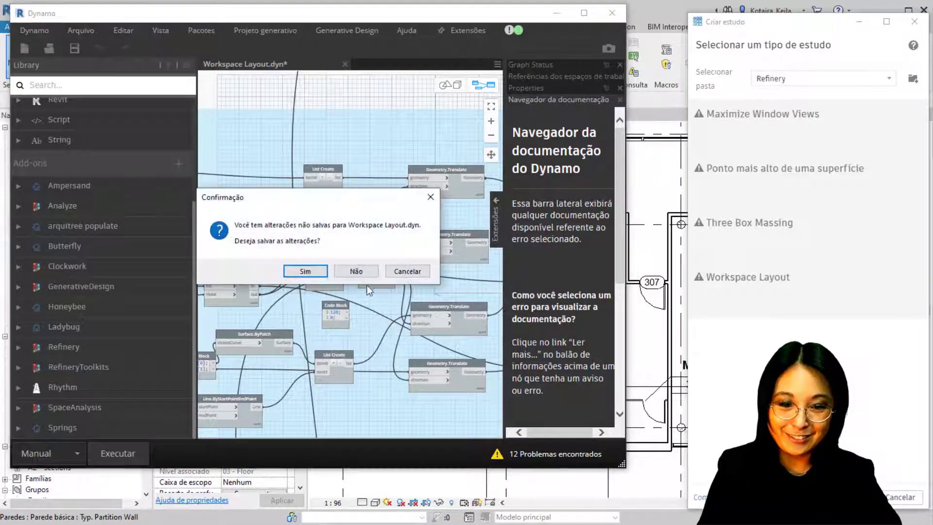
pyautogui.click(366, 271)
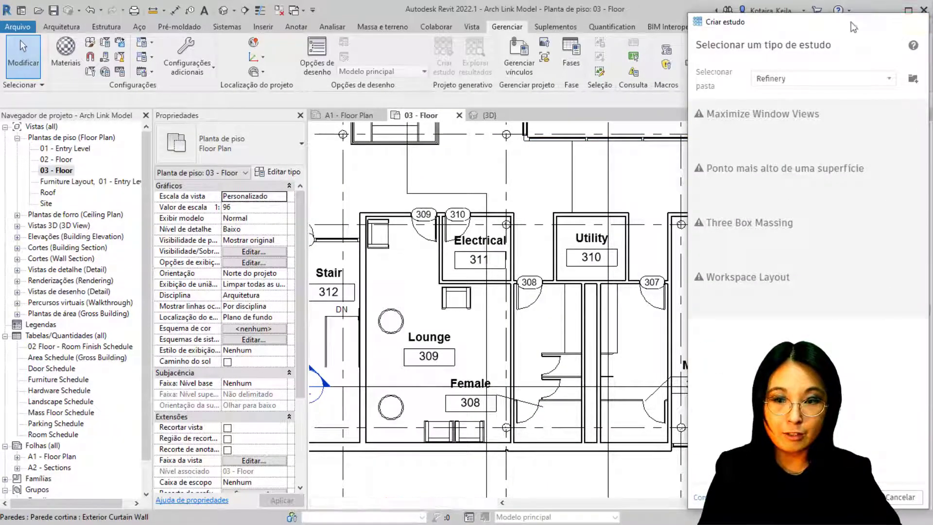
pyautogui.click(914, 21)
# Step: Browse Revit's Samples folder for the available sample files, and leave without opening any of them
pyautogui.click(31, 28)
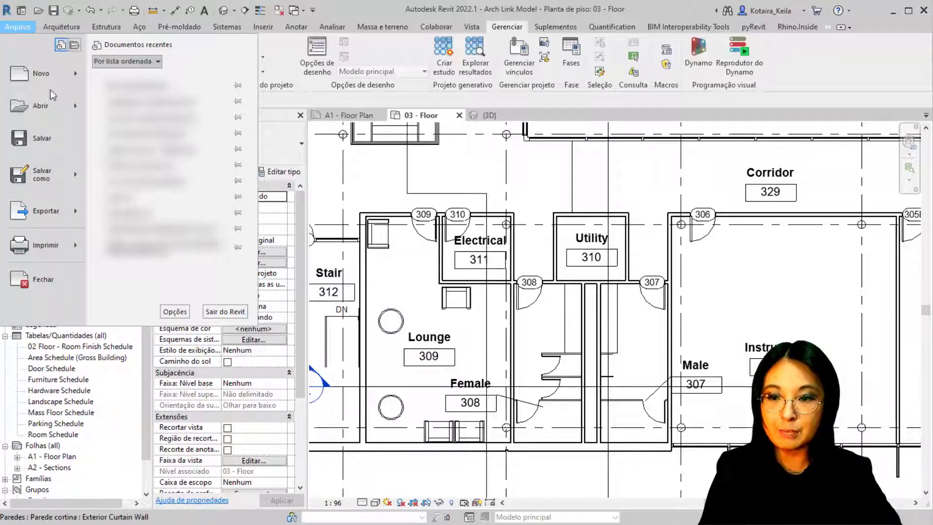
pyautogui.moveTo(44, 105)
pyautogui.scroll(-3, 191, 293)
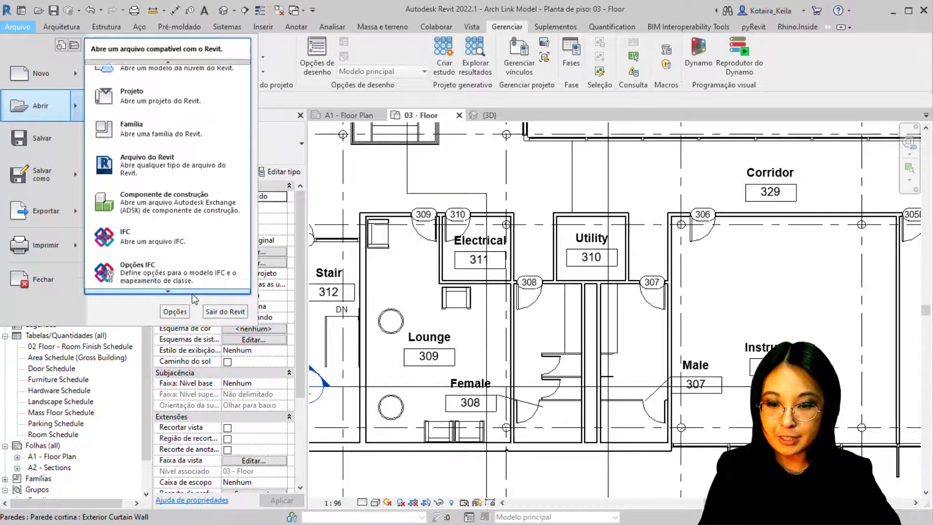
pyautogui.click(198, 287)
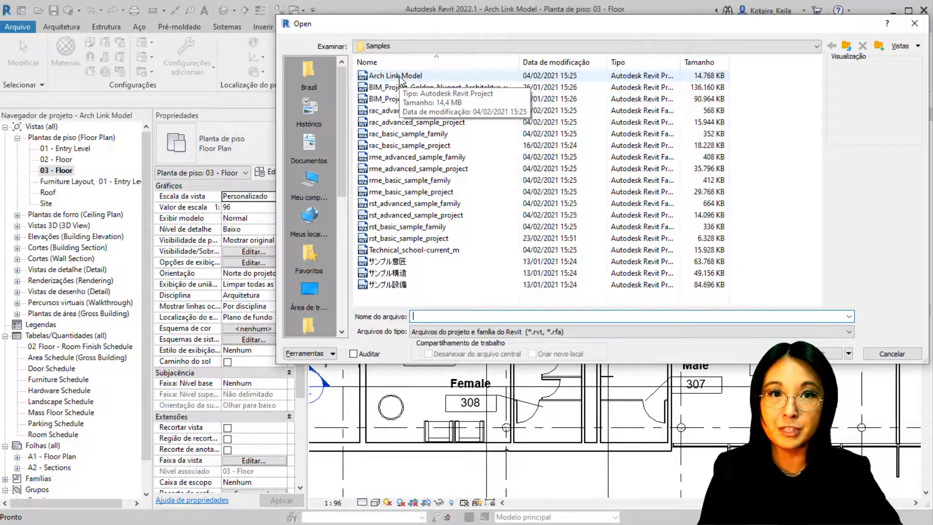
pyautogui.click(915, 24)
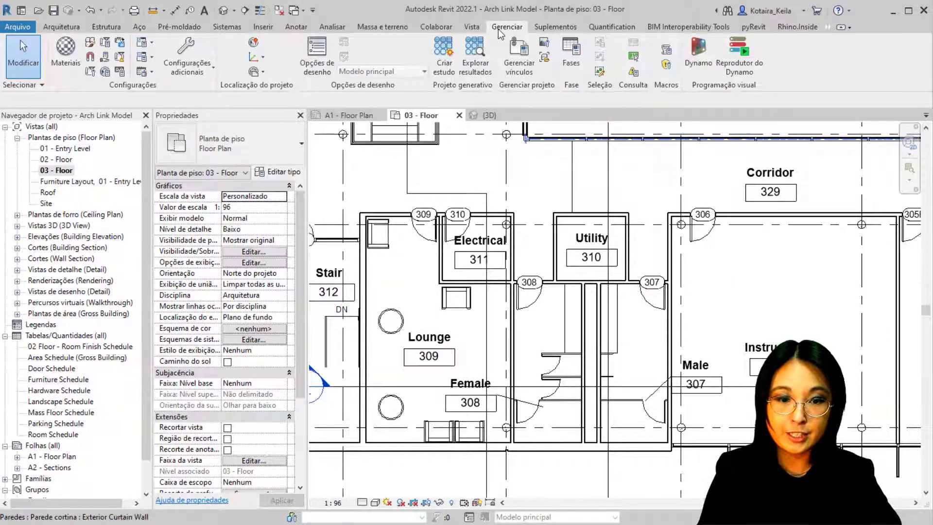
# Step: Start creating a generative design study for the 03 - Floor plan
pyautogui.click(446, 68)
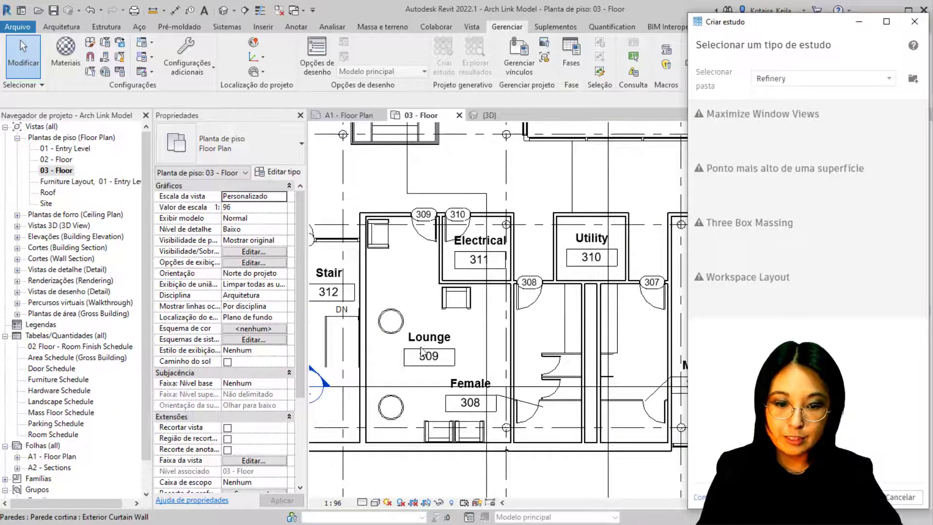
pyautogui.scroll(-6, 415, 354)
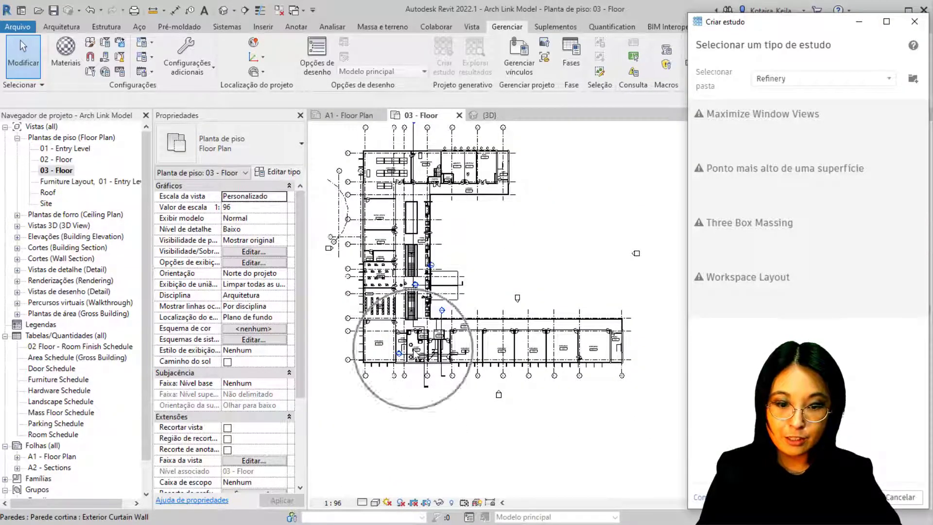
pyautogui.scroll(6, 416, 354)
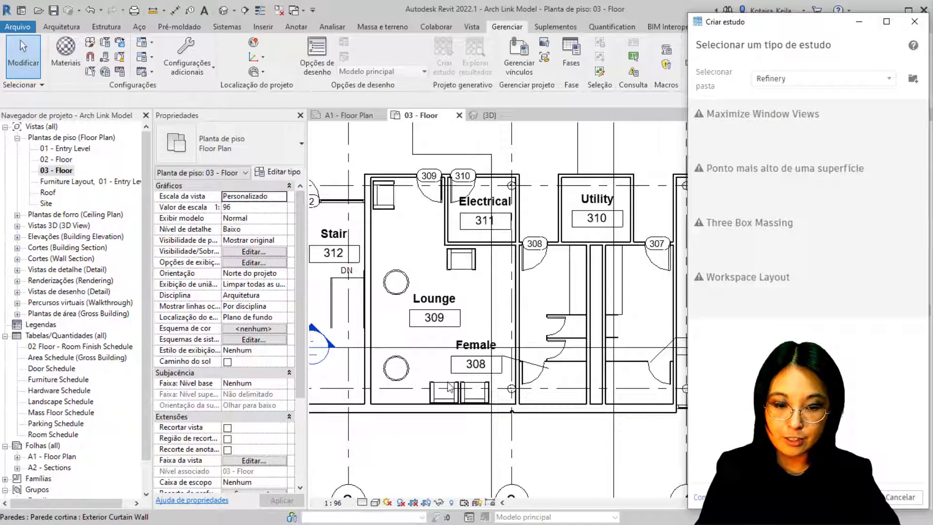
pyautogui.scroll(1, 449, 387)
# Step: From the type properties of the upper round table in Lounge 309, browse the family library to Brazil > Mobiliário > Mesas
pyautogui.click(396, 277)
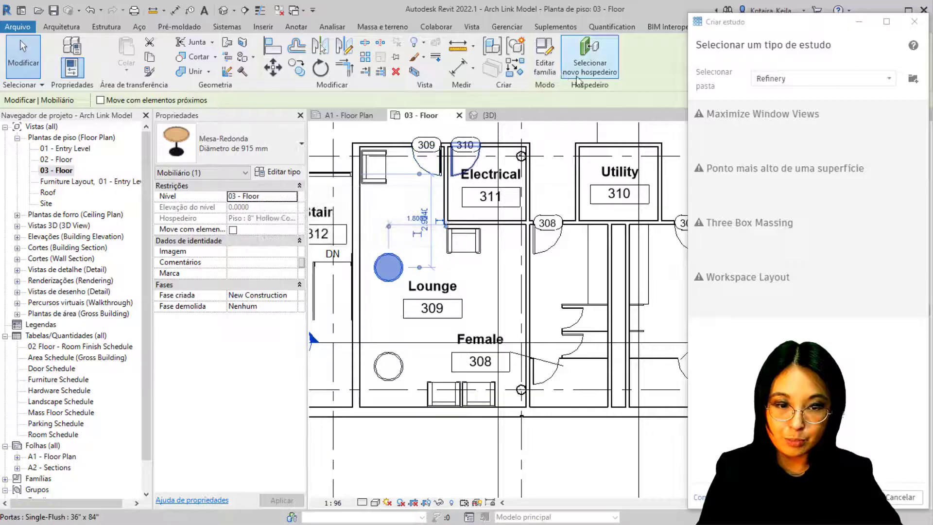
pyautogui.click(284, 173)
pyautogui.click(532, 33)
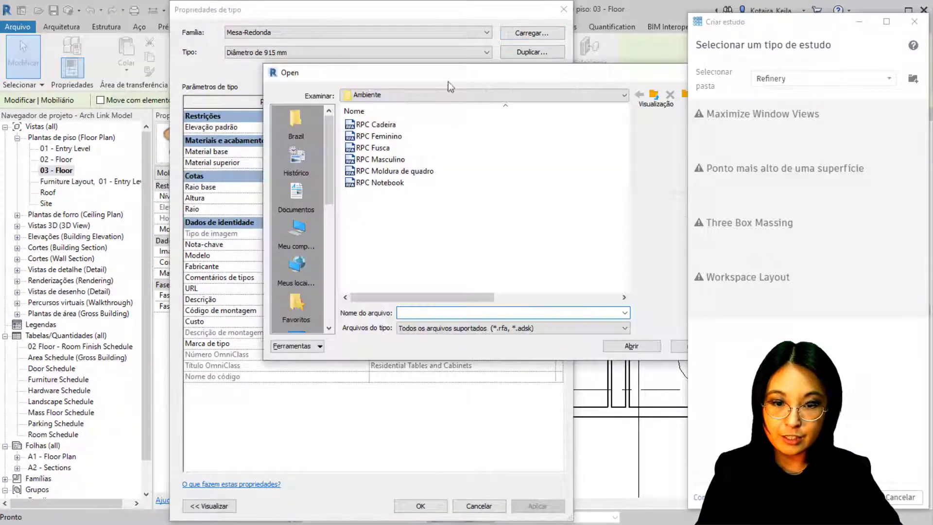
pyautogui.click(427, 95)
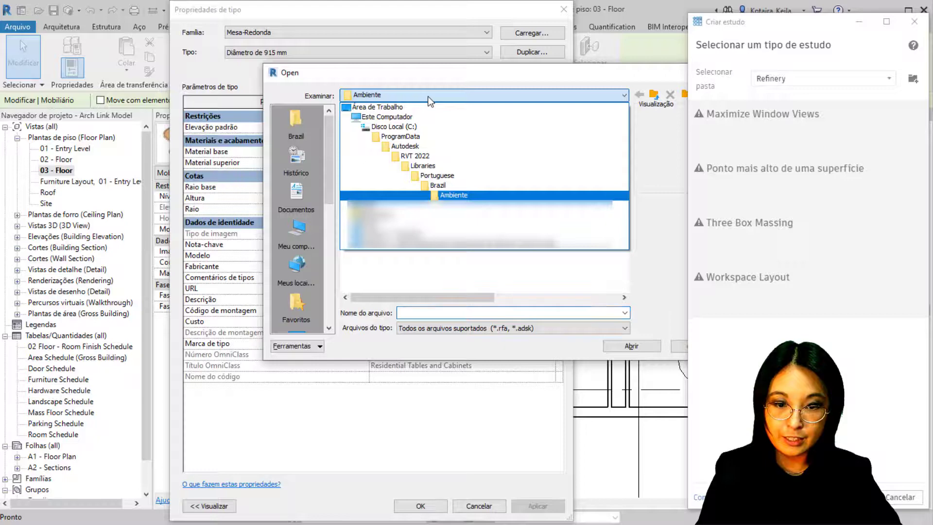
pyautogui.click(437, 185)
pyautogui.scroll(-5, 384, 133)
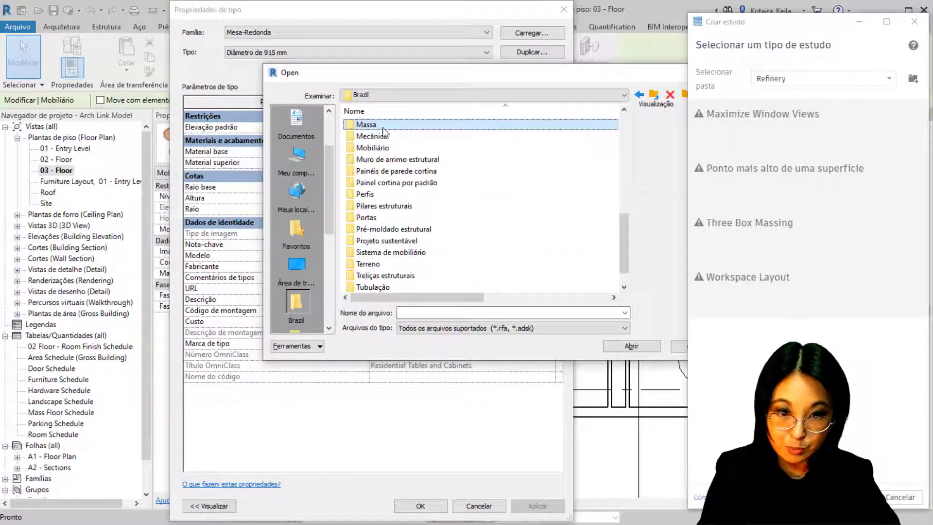
pyautogui.doubleClick(384, 148)
pyautogui.doubleClick(387, 159)
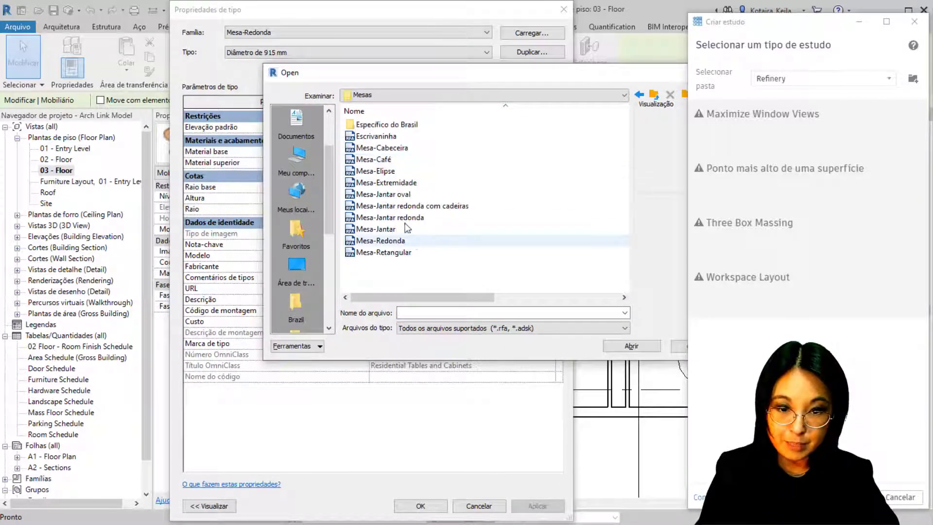
# Step: Preview the Mesa-Café and Mesa-Redonda table families, and leave the browser without loading either
pyautogui.click(384, 159)
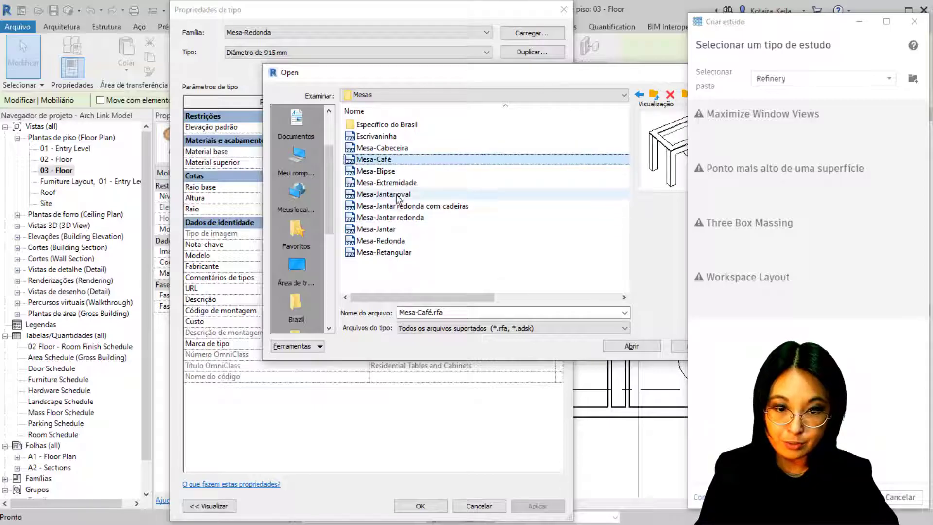
pyautogui.click(408, 241)
pyautogui.moveTo(564, 77); pyautogui.dragTo(368, 68)
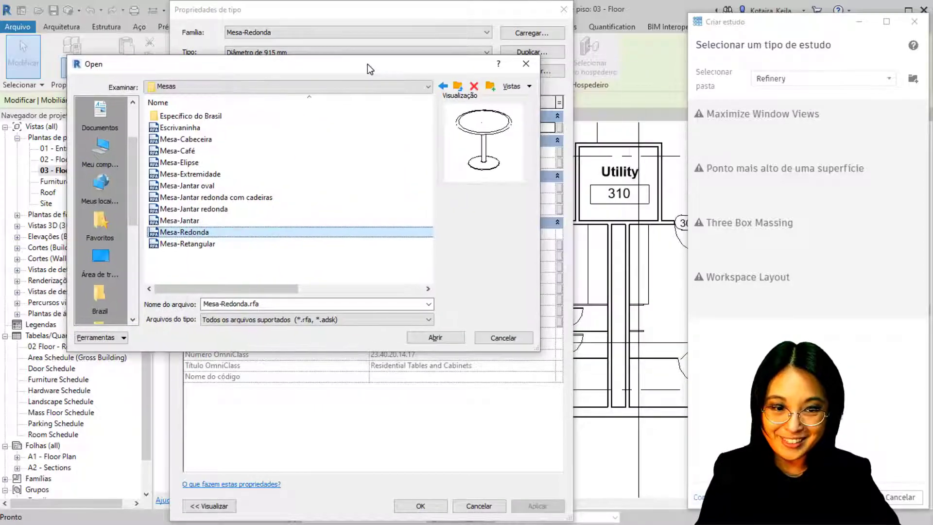
pyautogui.click(526, 64)
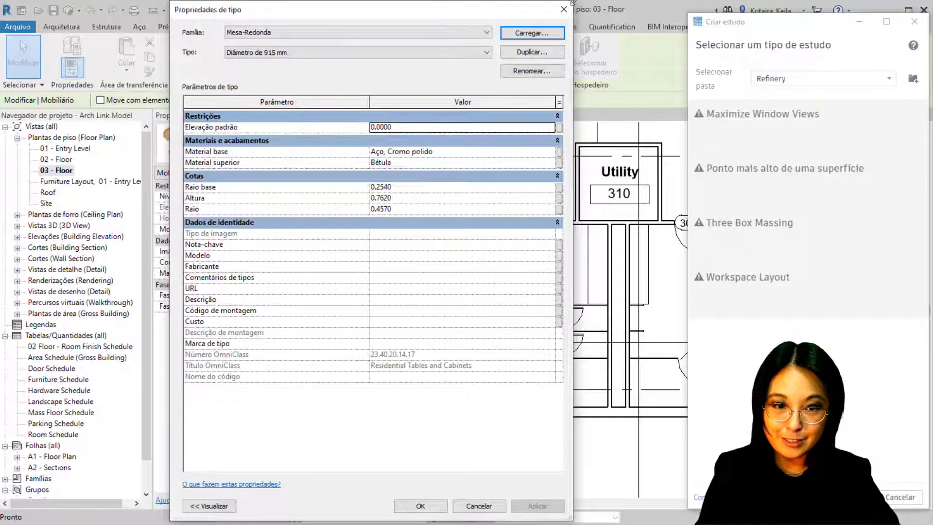
# Step: Reopen the family library from the round table's type properties and browse to Brazil > Mobiliário > Assento
pyautogui.moveTo(493, 14); pyautogui.dragTo(302, 105)
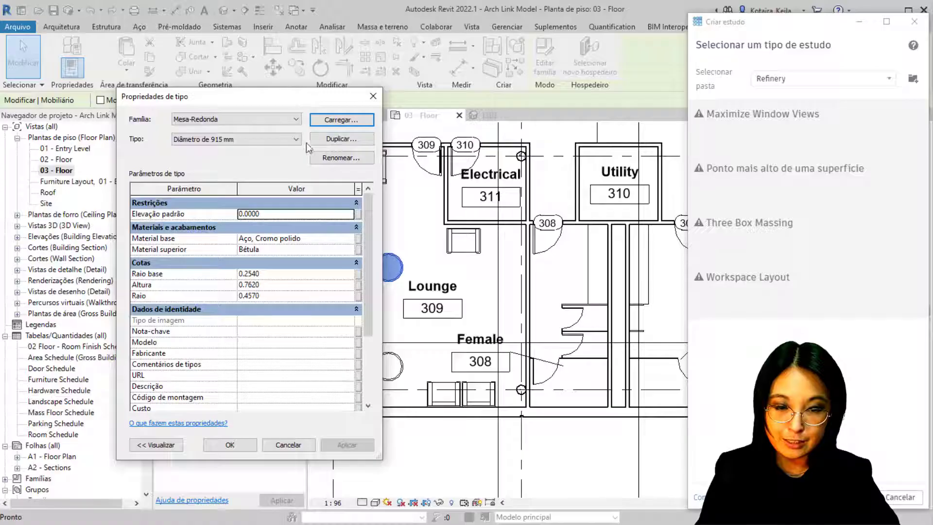
pyautogui.click(340, 125)
pyautogui.click(456, 86)
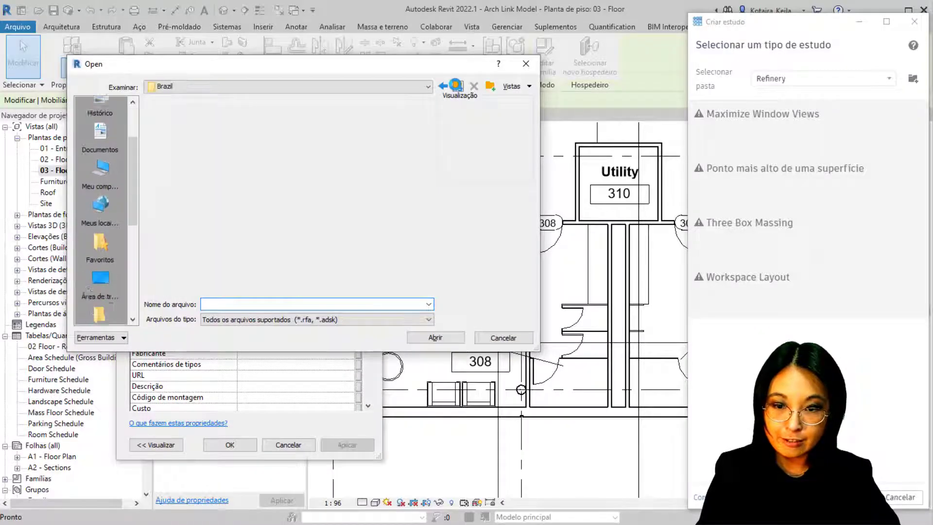
pyautogui.click(194, 245)
pyautogui.press('m')
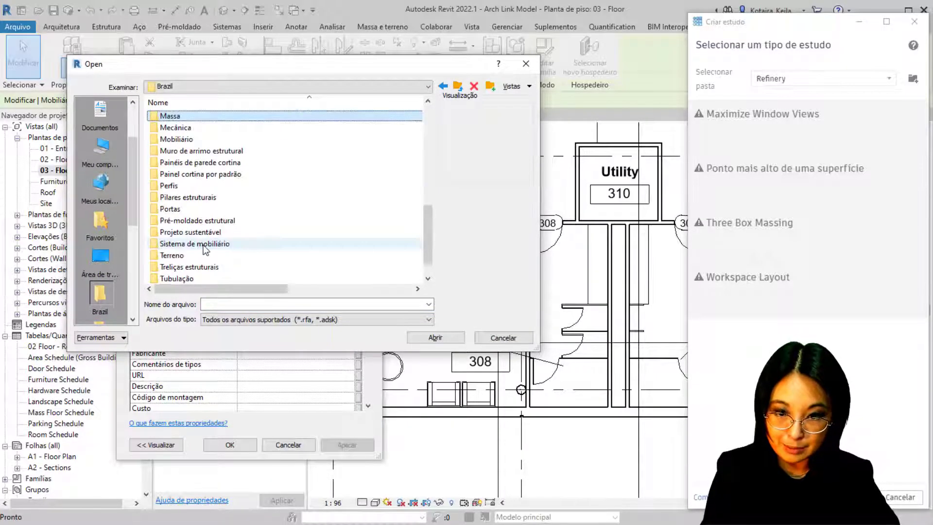
pyautogui.press('o')
pyautogui.press('Return')
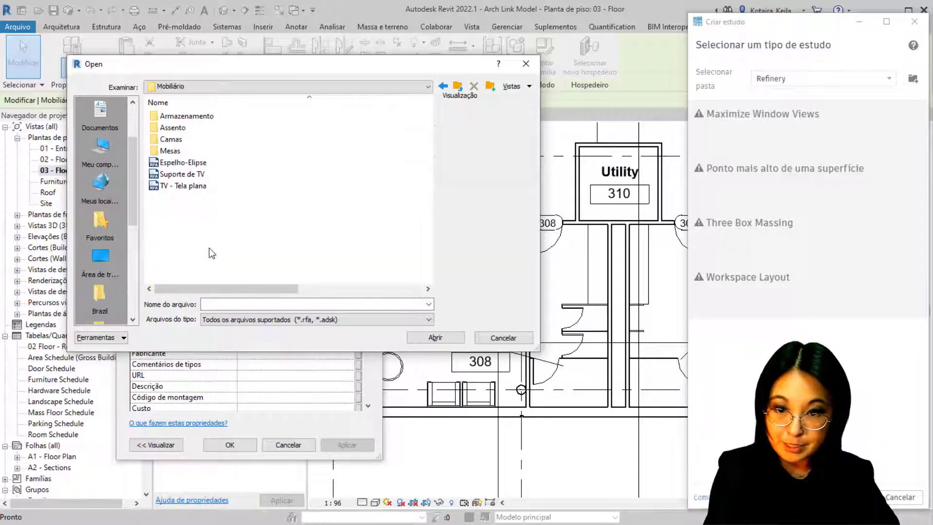
pyautogui.doubleClick(178, 130)
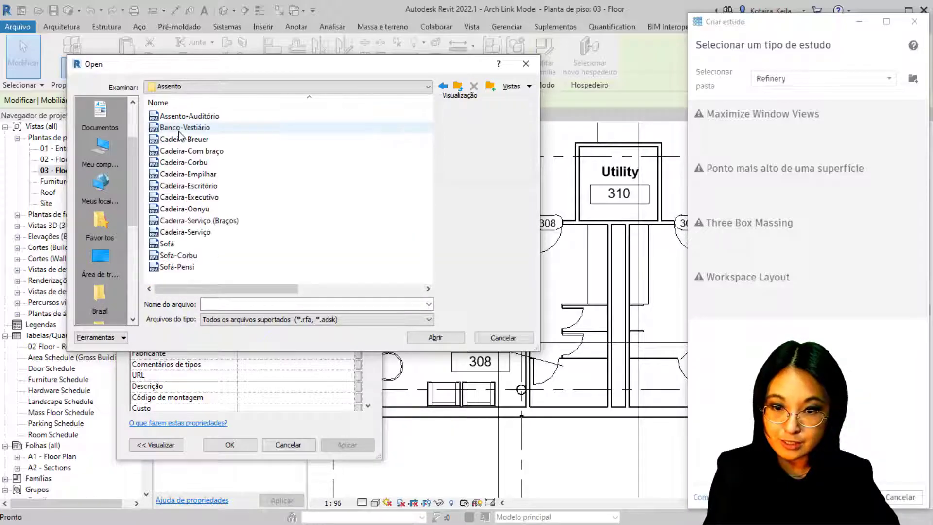
# Step: Preview the Sofa-Corbu, Sofá and Cadeira-Corbu seating families
pyautogui.click(189, 256)
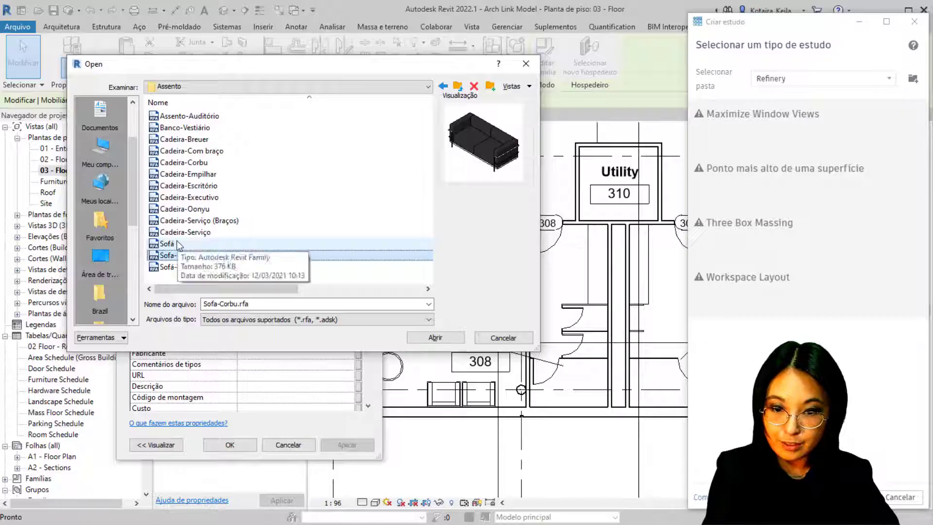
pyautogui.click(178, 244)
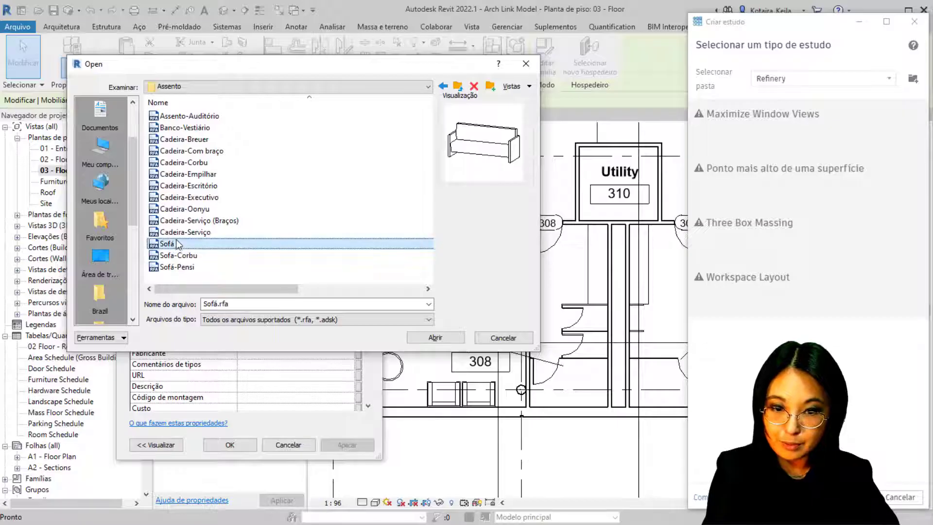
pyautogui.click(209, 162)
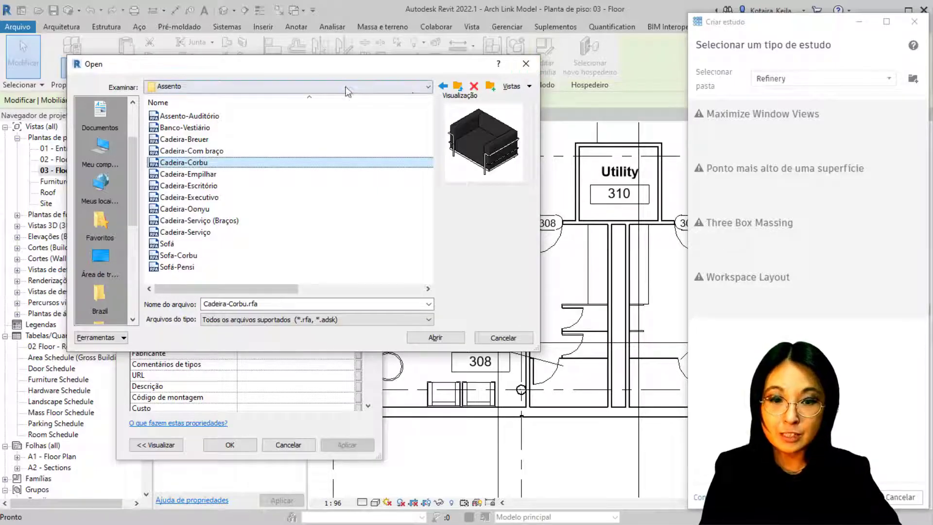
# Step: Preview the RPC Feminino and RPC Masculino families in Brazil > Ambiente, then leave without loading any and deselect the table
pyautogui.click(397, 87)
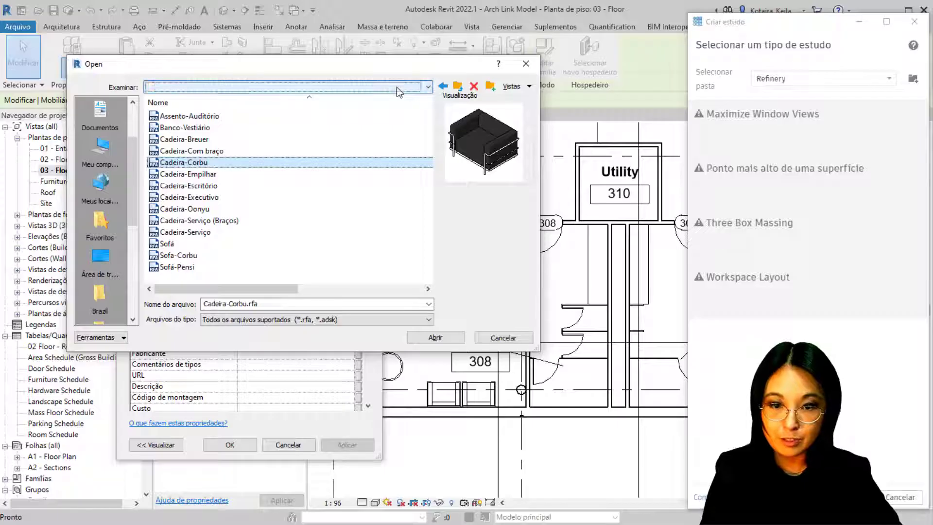
pyautogui.click(247, 177)
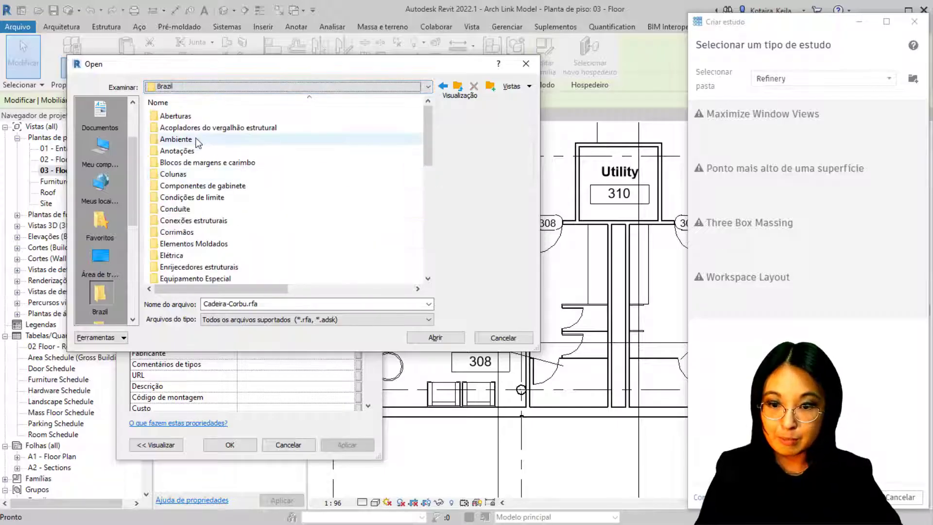
pyautogui.doubleClick(194, 139)
pyautogui.click(194, 129)
pyautogui.click(193, 139)
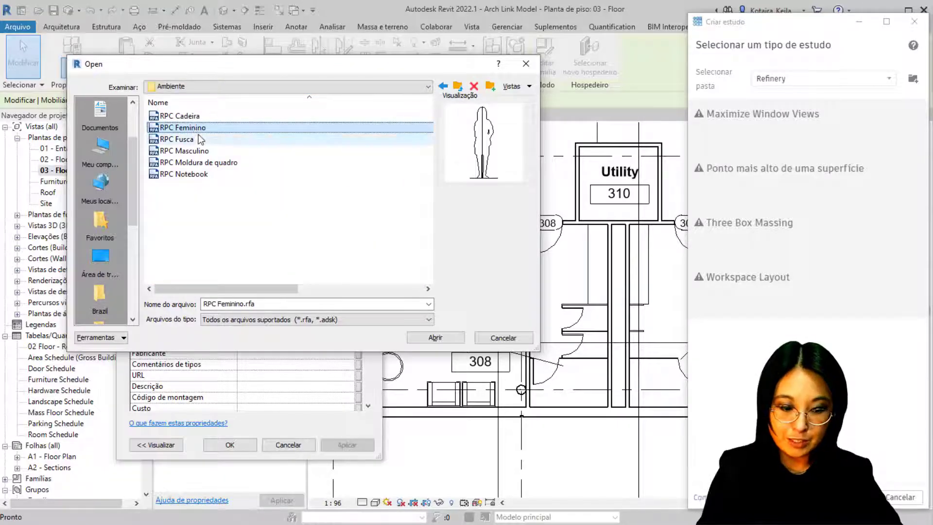
pyautogui.press('Down')
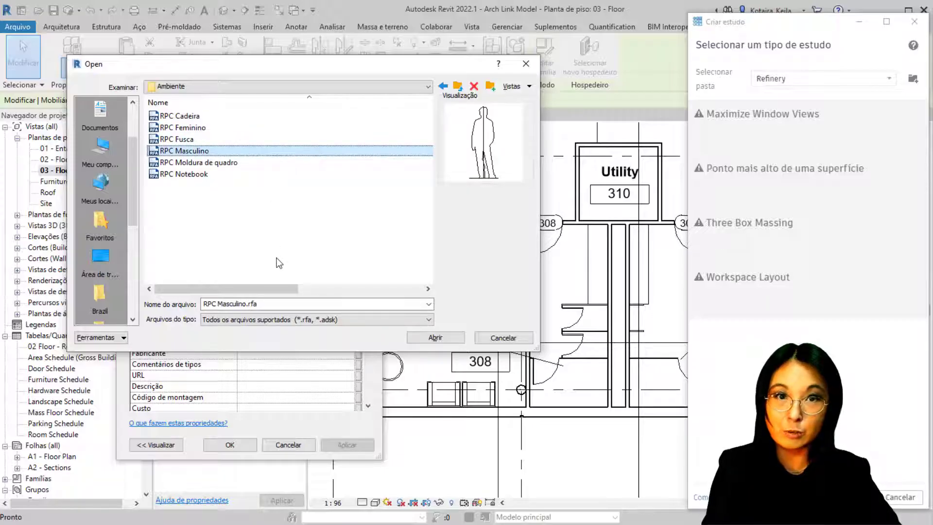
pyautogui.click(526, 64)
pyautogui.click(372, 99)
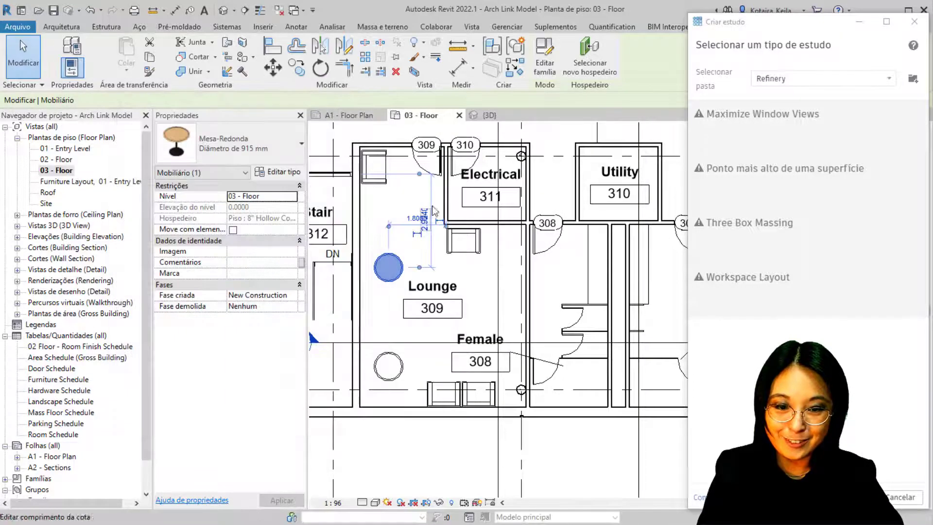
pyautogui.press('Escape')
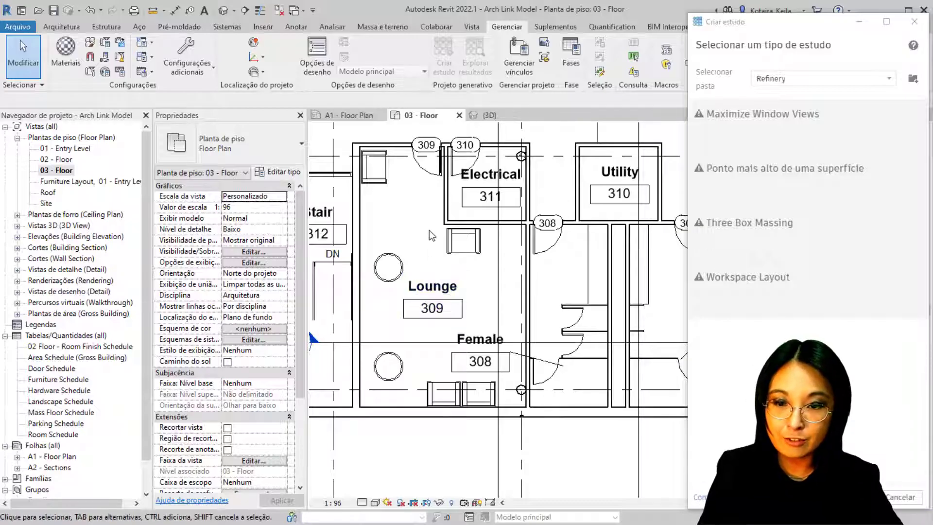
# Step: Move the study window clear of the floor plan and switch its study type folder to Exemplos da Autodesk
pyautogui.moveTo(775, 28); pyautogui.dragTo(118, 37)
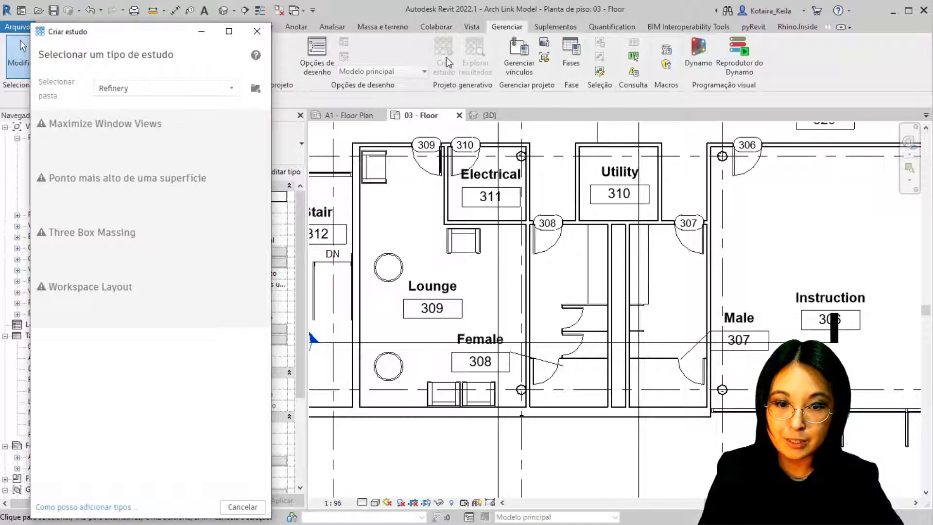
pyautogui.click(161, 90)
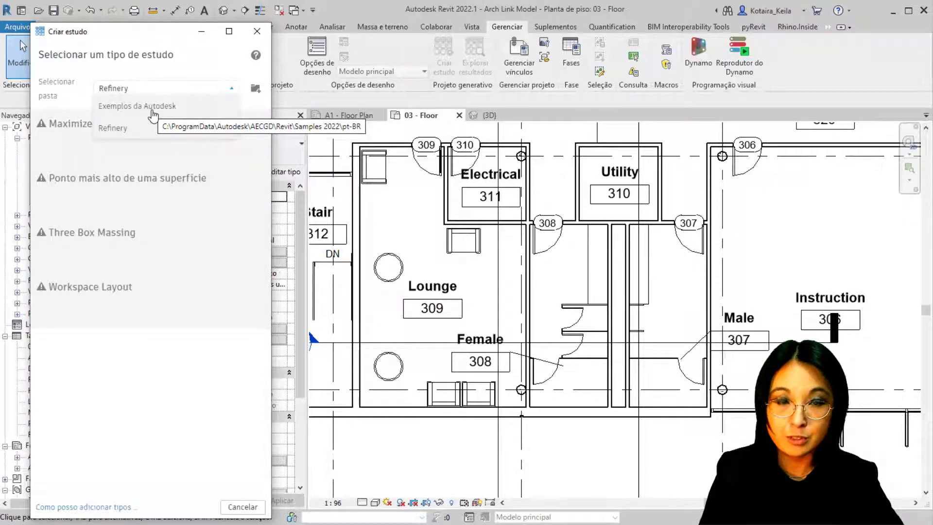
pyautogui.click(152, 109)
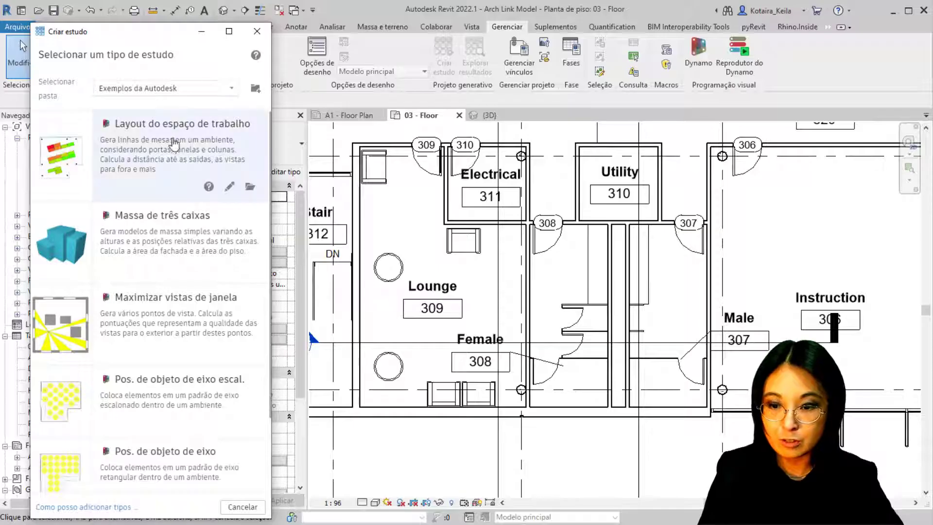
# Step: Start a study of the type Randomizar pos. de objetos and set its method to Otimizar
pyautogui.scroll(-2, 130, 318)
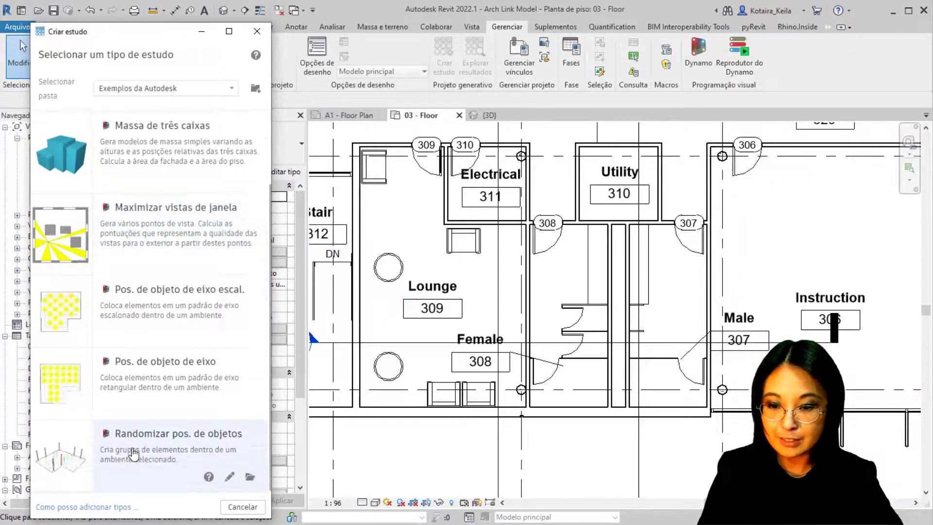
pyautogui.click(132, 453)
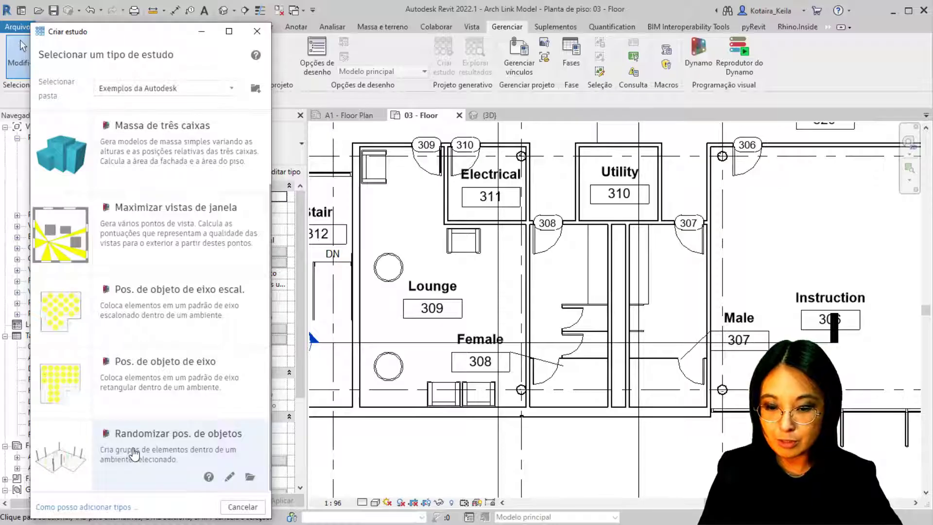
pyautogui.press('ctrl')
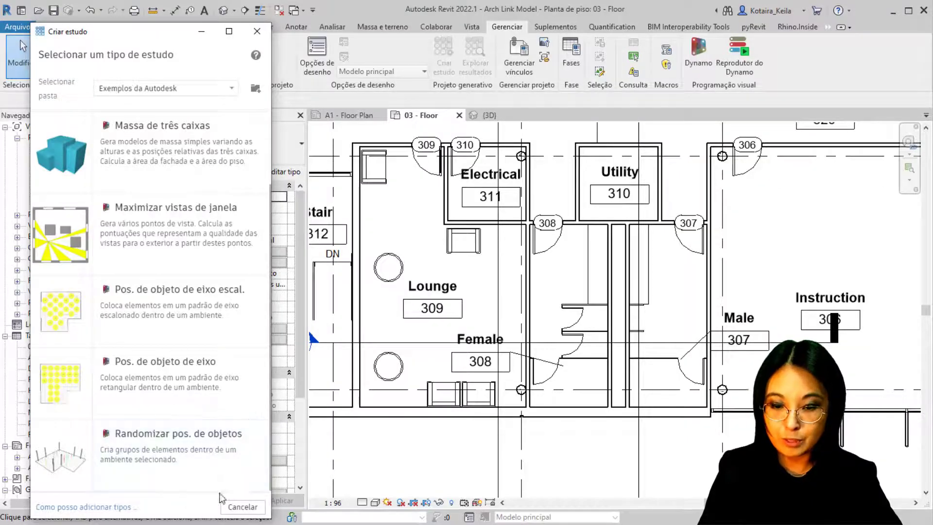
pyautogui.press('ctrl')
pyautogui.press('ctrl')
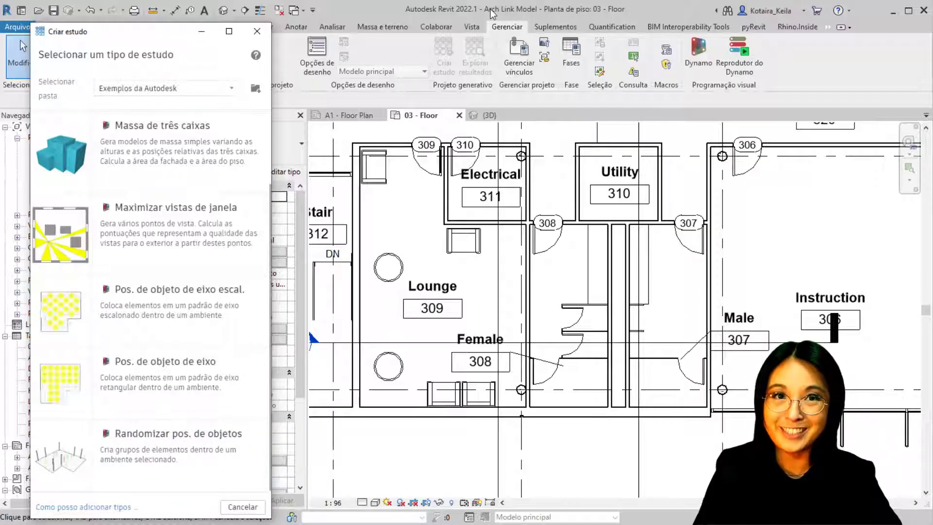
pyautogui.click(144, 439)
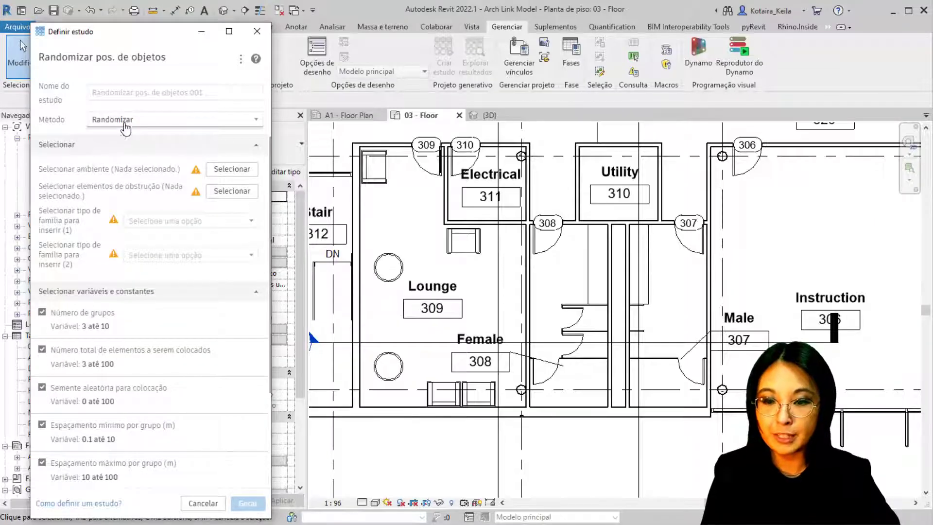
pyautogui.click(125, 129)
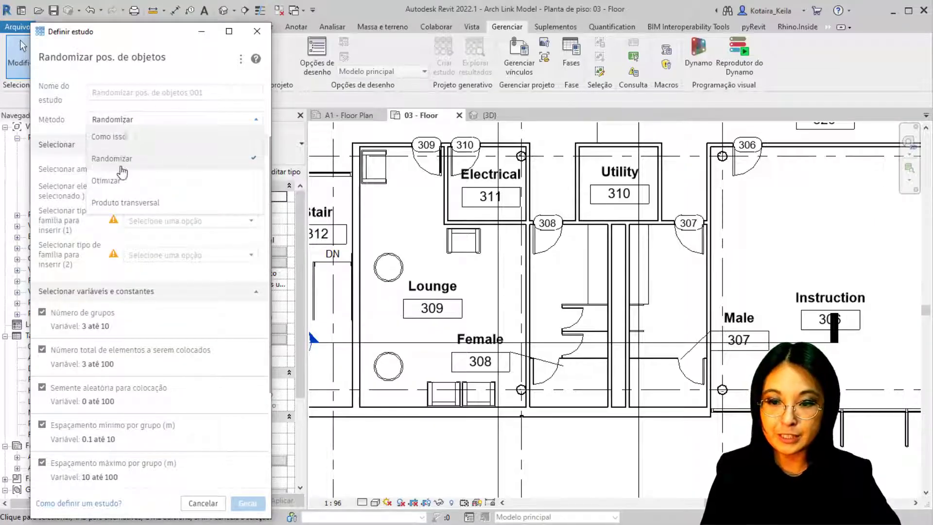
pyautogui.click(125, 182)
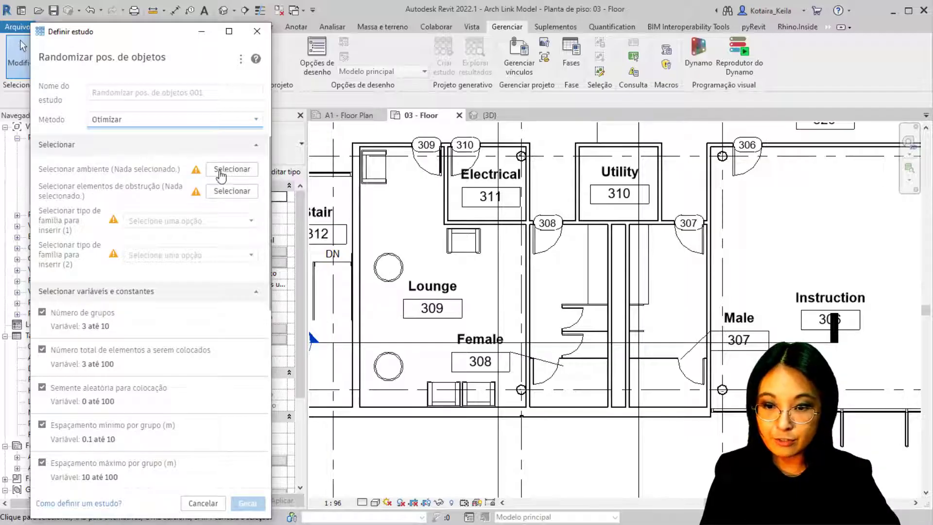
# Step: Assign Lounge 309 as the study's room
pyautogui.click(237, 172)
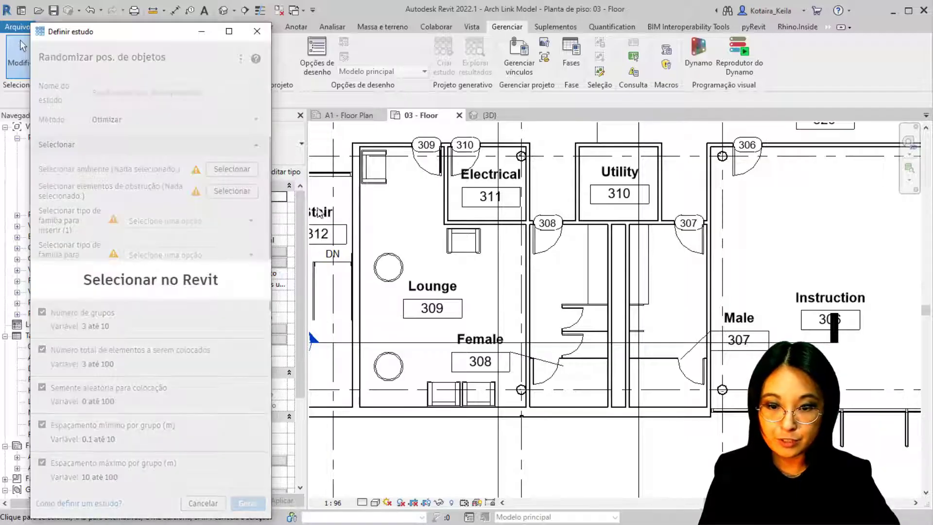
pyautogui.click(440, 300)
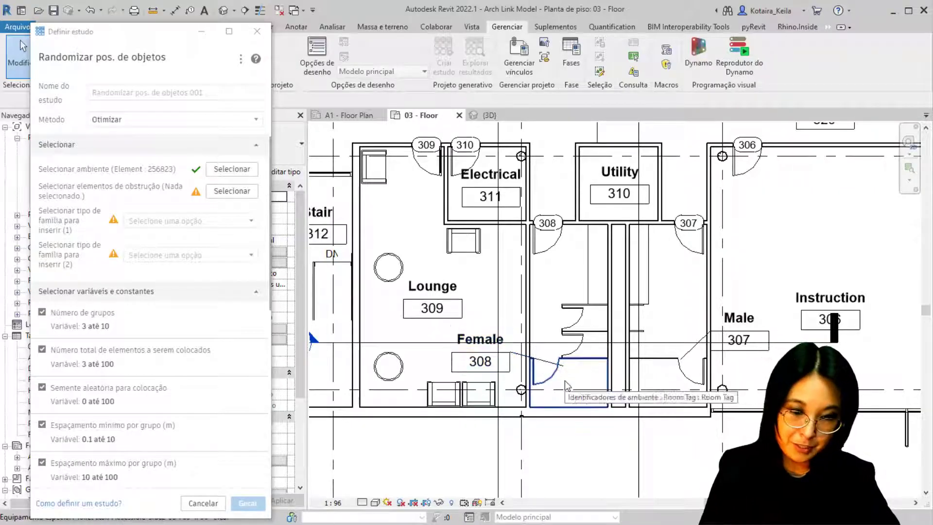
pyautogui.click(234, 175)
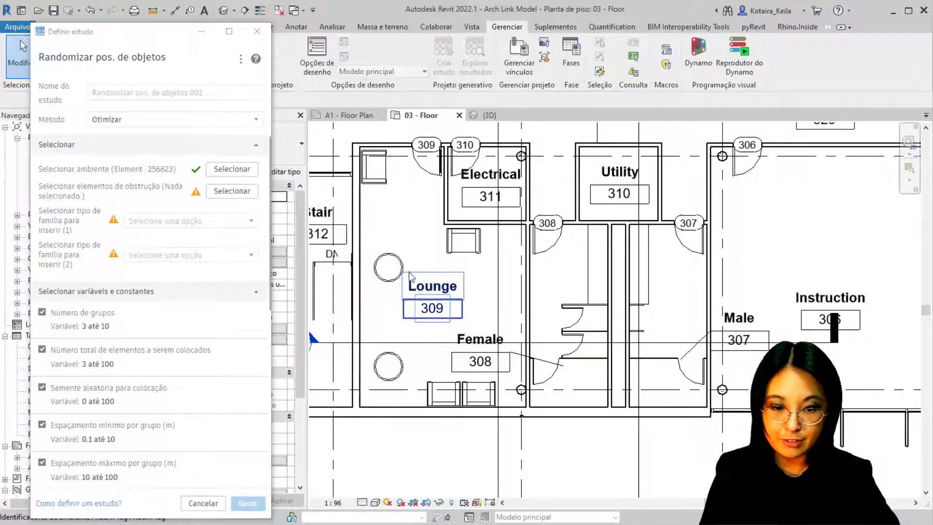
pyautogui.click(100, 193)
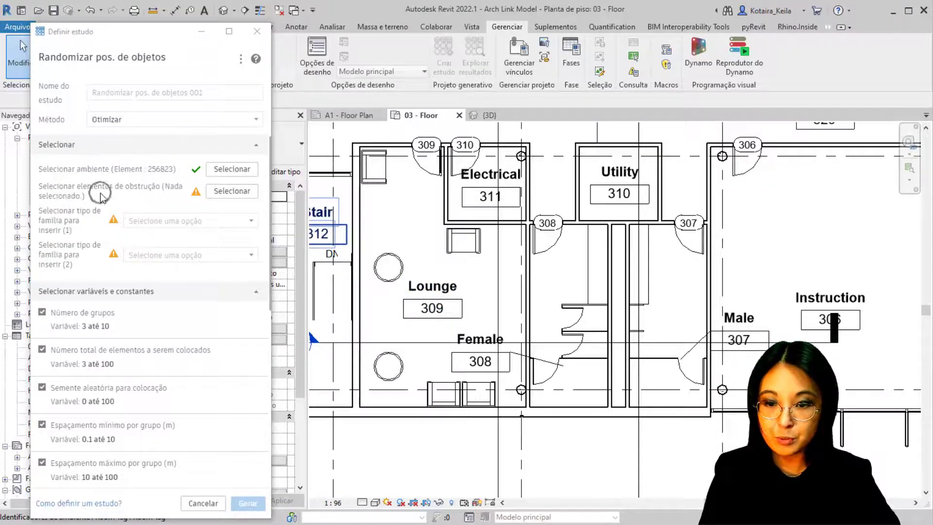
# Step: Assign the four armchairs, both round tables and the lower corner column of Lounge 309 as the study's obstruction elements
pyautogui.click(237, 194)
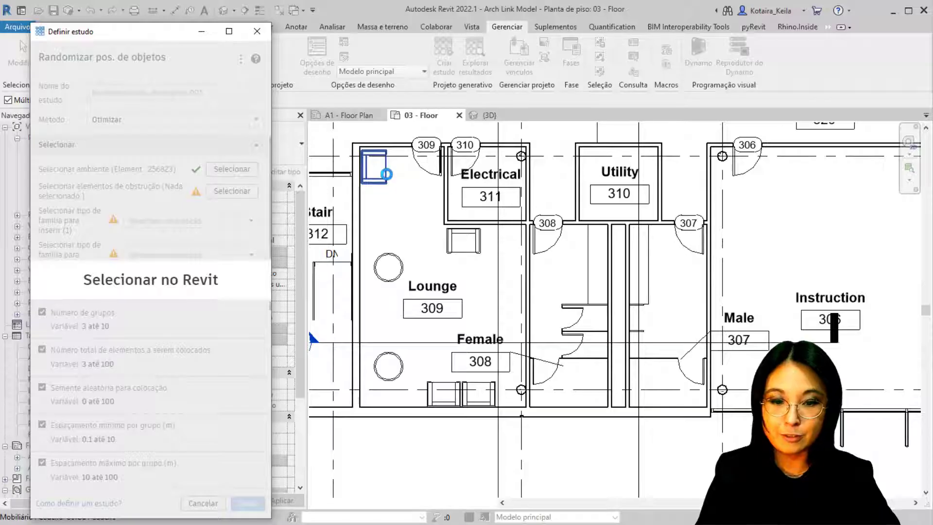
pyautogui.click(386, 174)
pyautogui.click(388, 267)
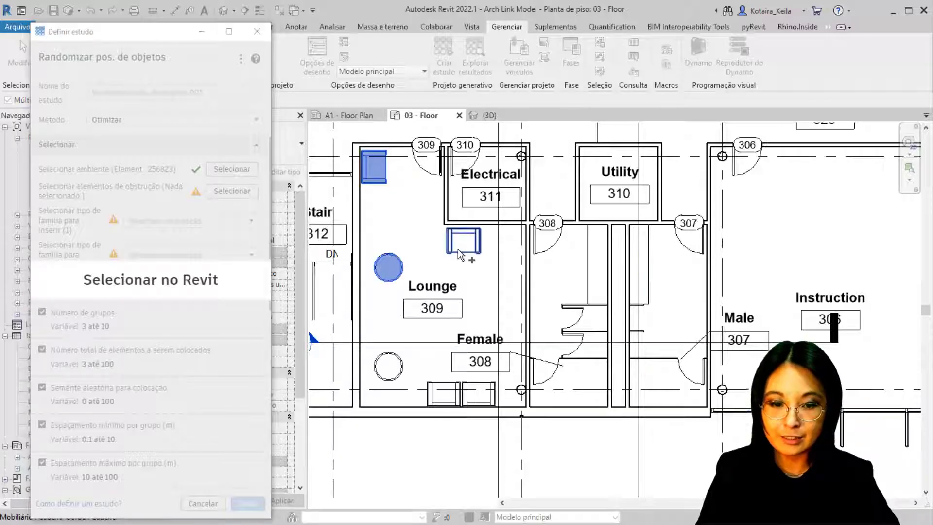
pyautogui.click(463, 240)
pyautogui.click(393, 364)
pyautogui.click(476, 392)
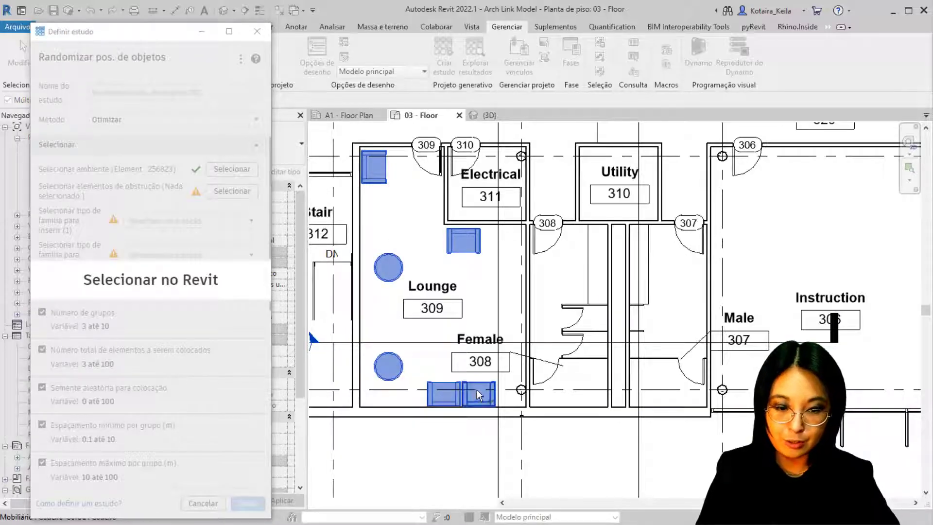
pyautogui.click(521, 390)
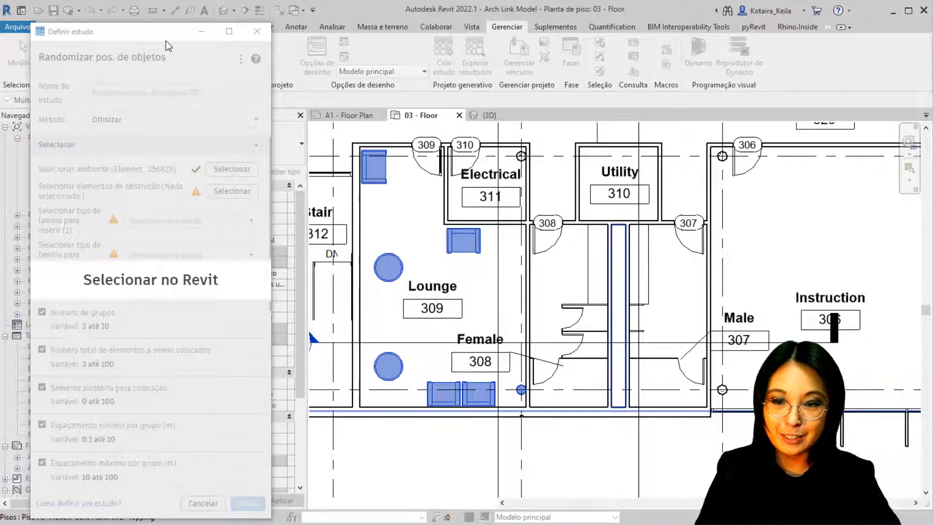
pyautogui.moveTo(161, 31); pyautogui.dragTo(166, 139)
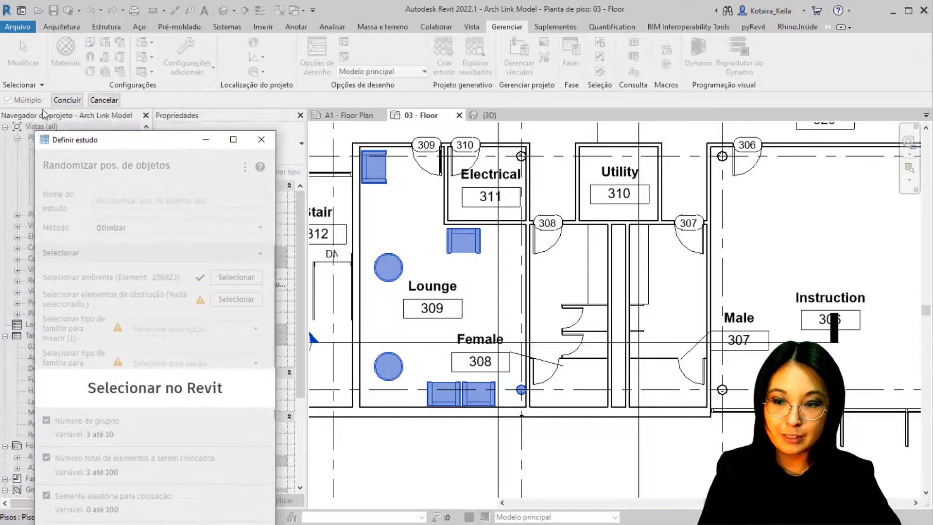
pyautogui.press('ctrl')
pyautogui.press('ctrl')
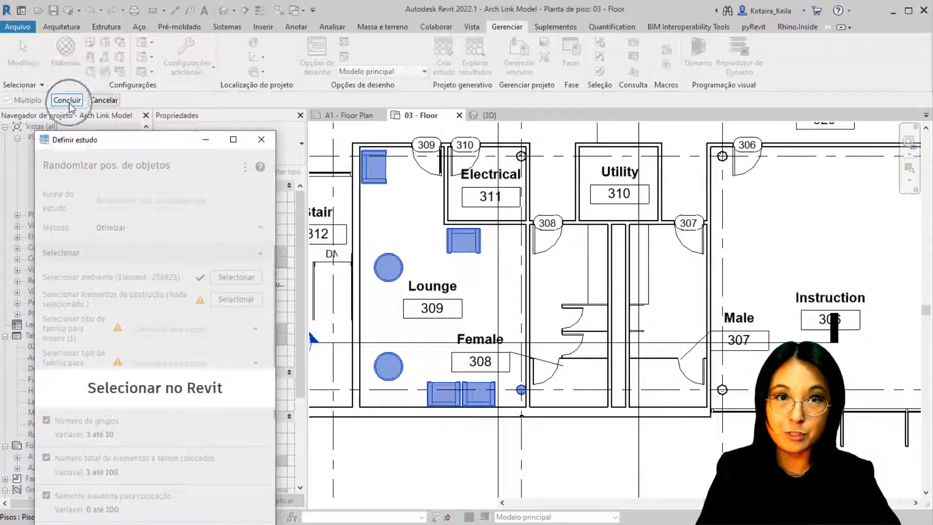
pyautogui.click(68, 100)
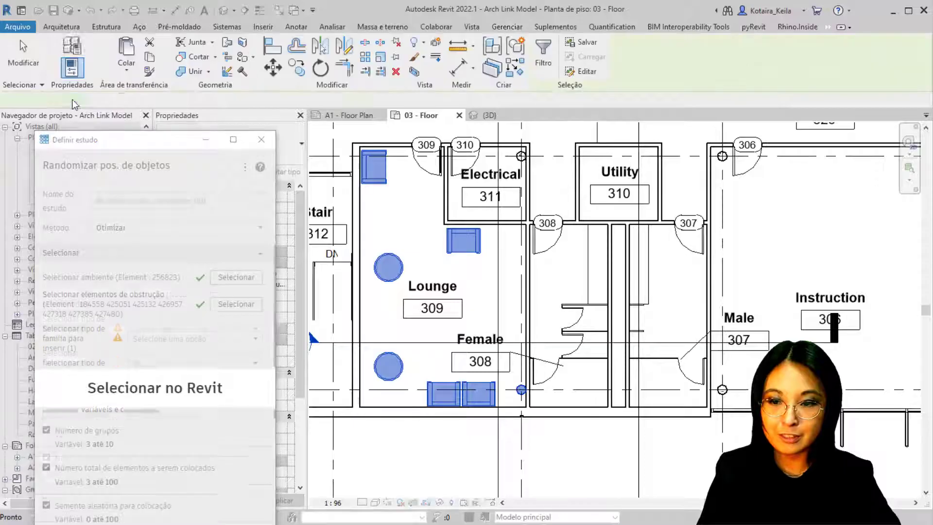
# Step: Choose RPC Male:LaRon as the first family type the study inserts
pyautogui.moveTo(119, 144); pyautogui.dragTo(157, 22)
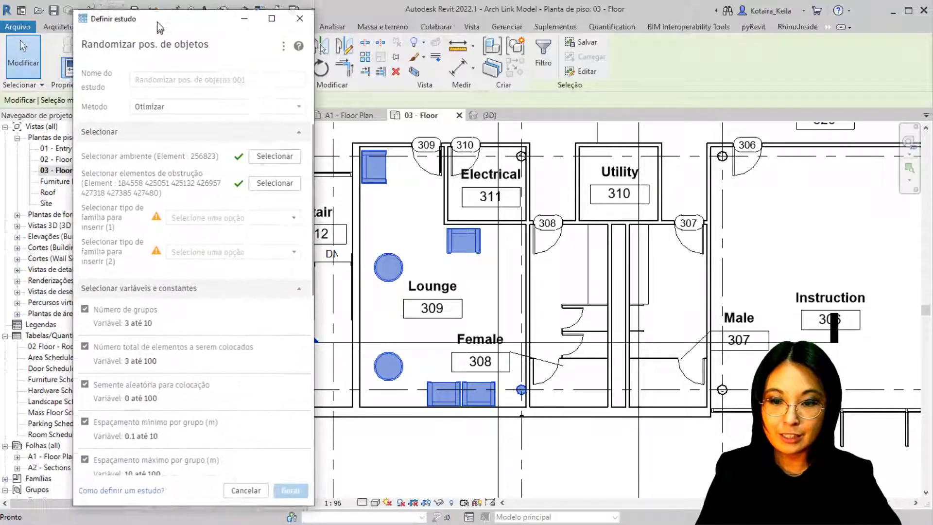
pyautogui.press('ctrl')
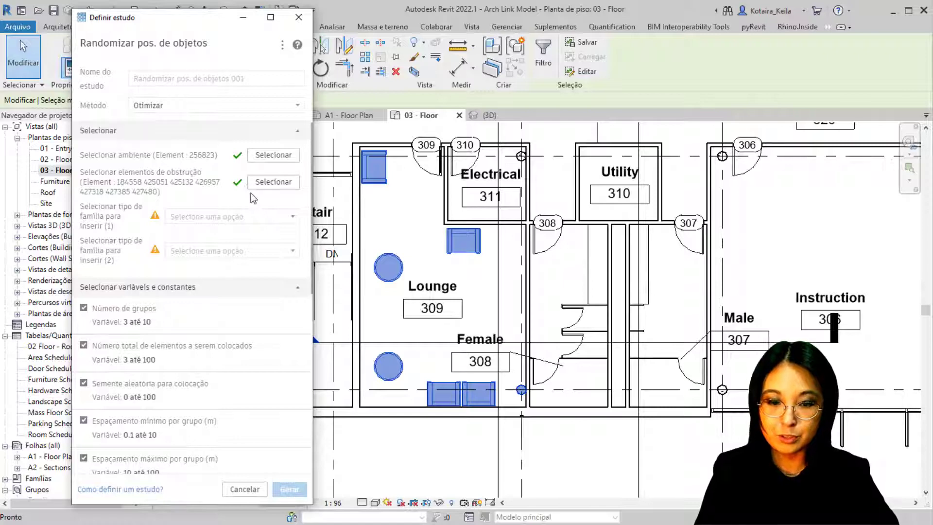
pyautogui.press('ctrl')
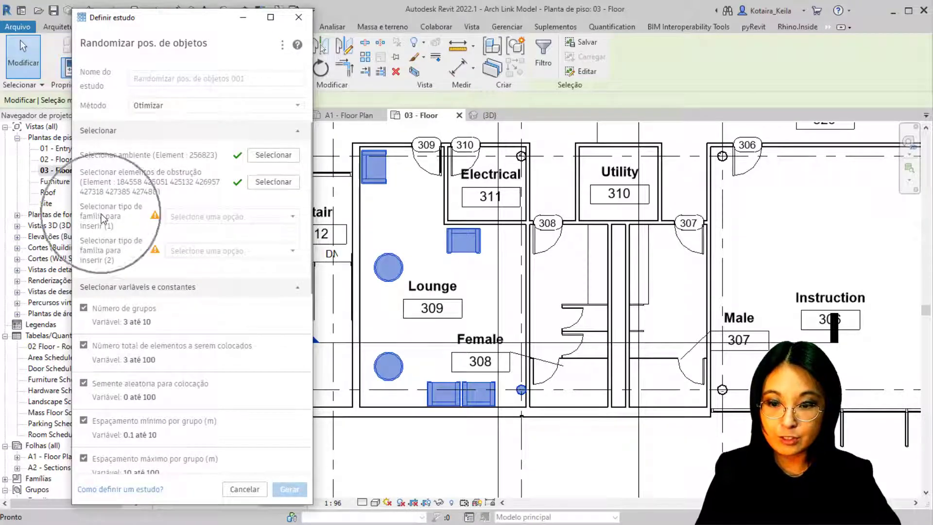
pyautogui.click(247, 220)
pyautogui.moveTo(297, 231); pyautogui.dragTo(287, 362)
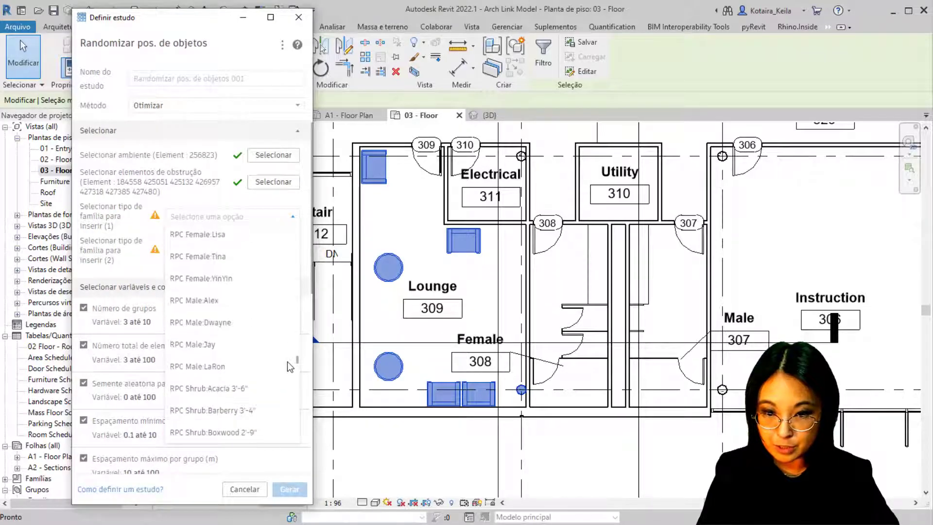
pyautogui.click(231, 367)
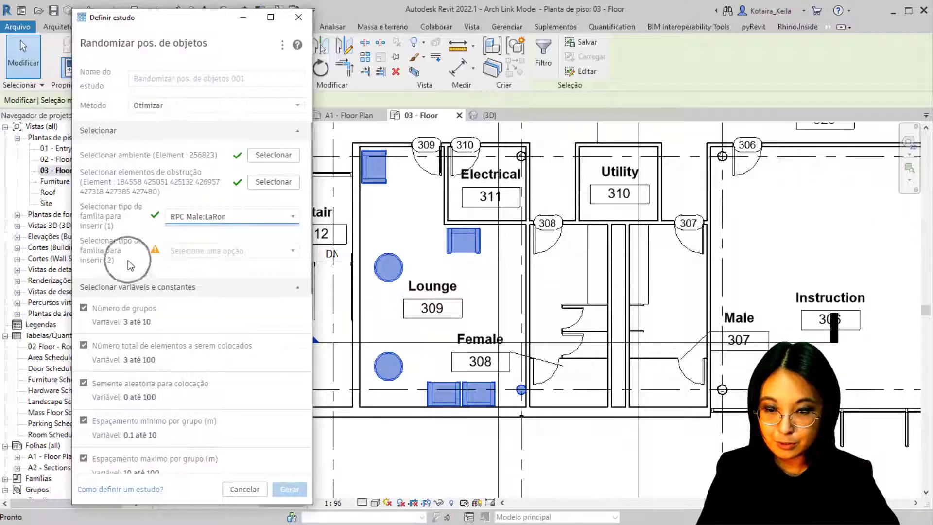
# Step: Choose RPC Male:Dwayne as the second family type the study inserts
pyautogui.click(254, 253)
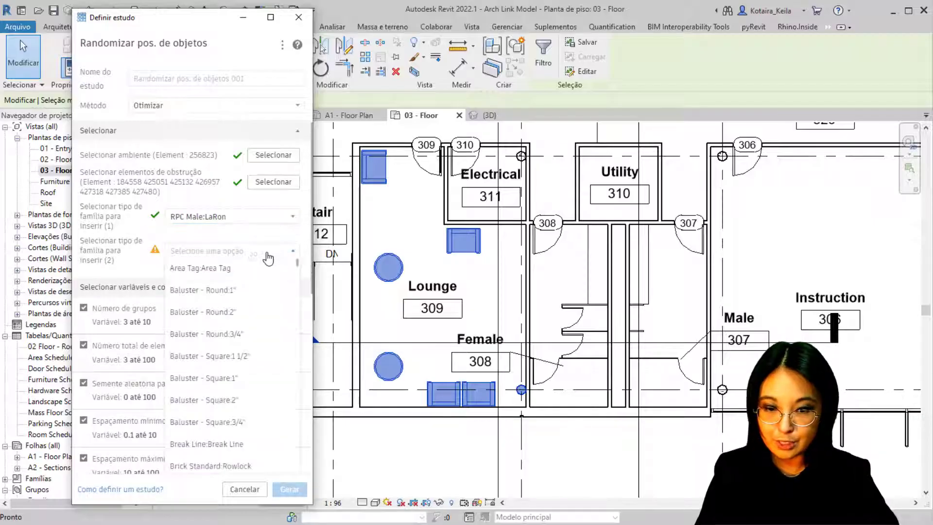
pyautogui.moveTo(299, 273); pyautogui.dragTo(284, 399)
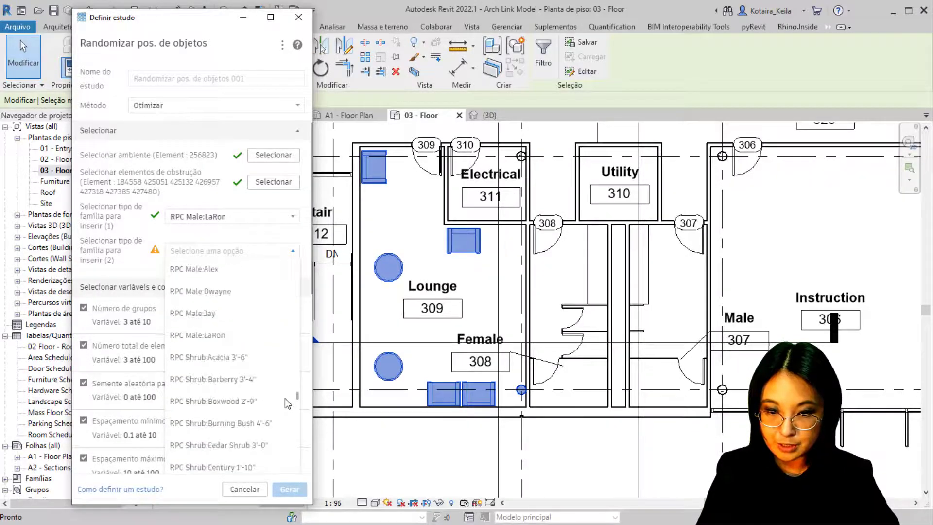
pyautogui.click(228, 293)
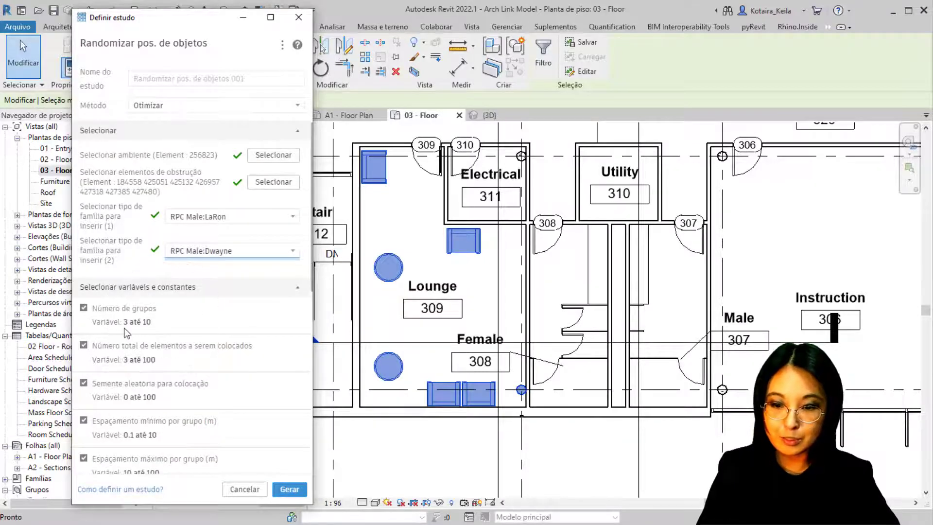
# Step: Try Número de grupos as a constant of 8 and restore it to a variable
pyautogui.click(84, 307)
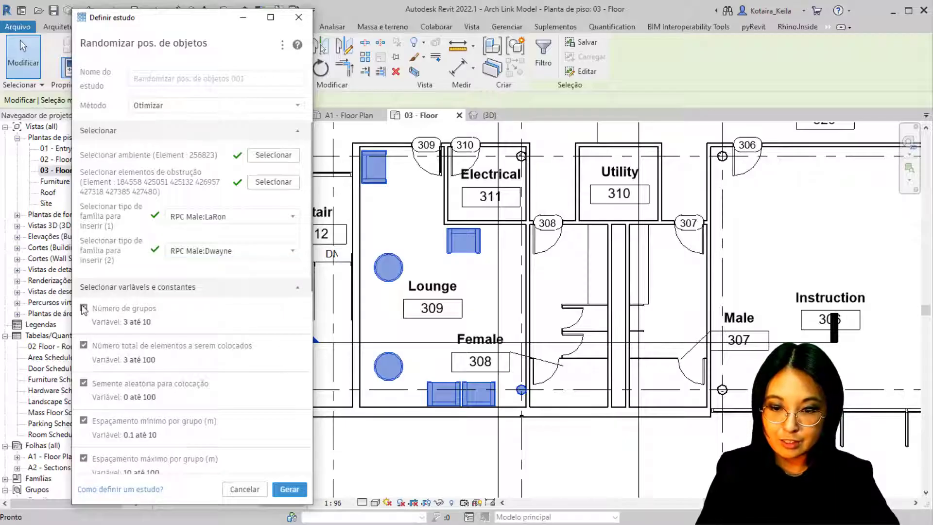
pyautogui.click(84, 308)
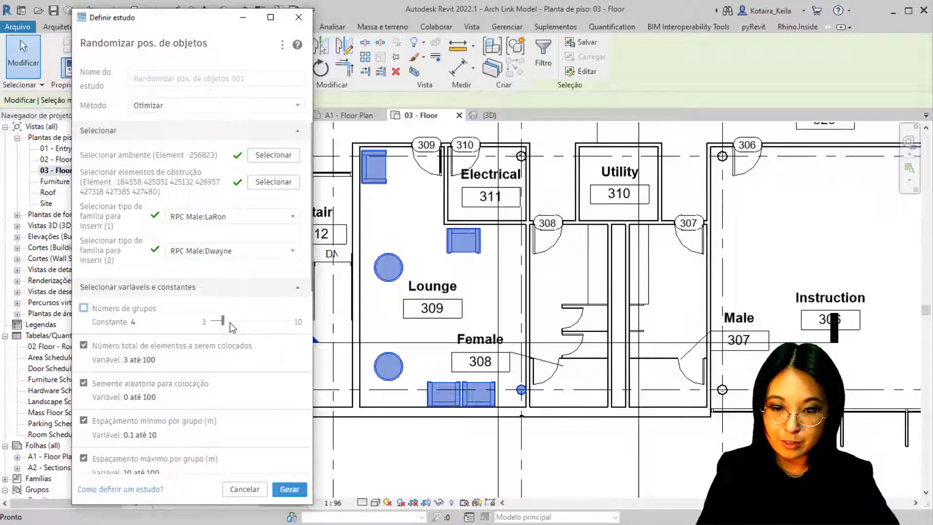
pyautogui.moveTo(257, 321); pyautogui.dragTo(270, 321)
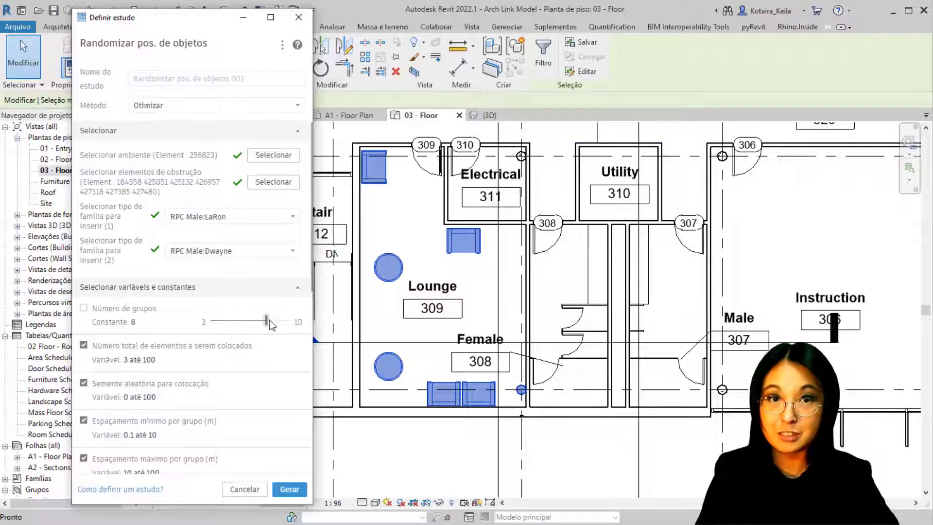
pyautogui.click(84, 307)
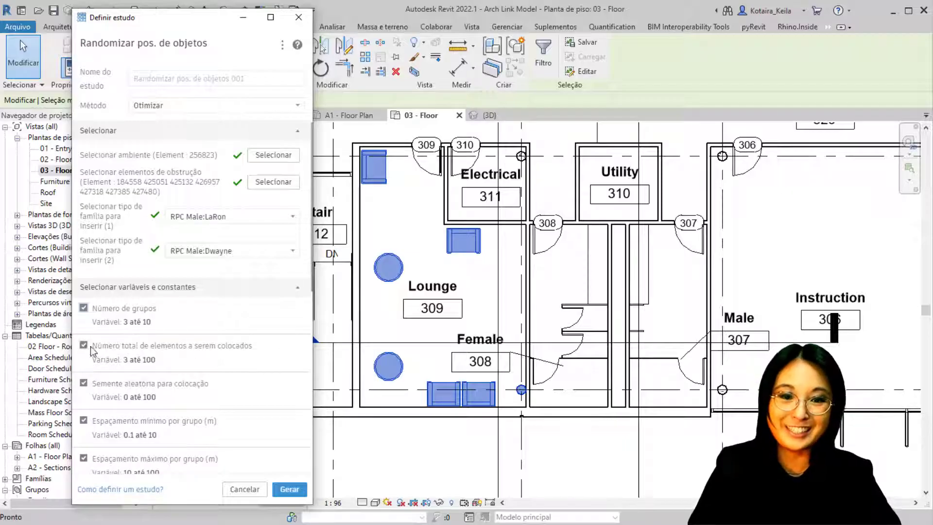
# Step: Try Número total de elementos a serem colocados as a constant of 100 and restore it to a variable
pyautogui.click(84, 346)
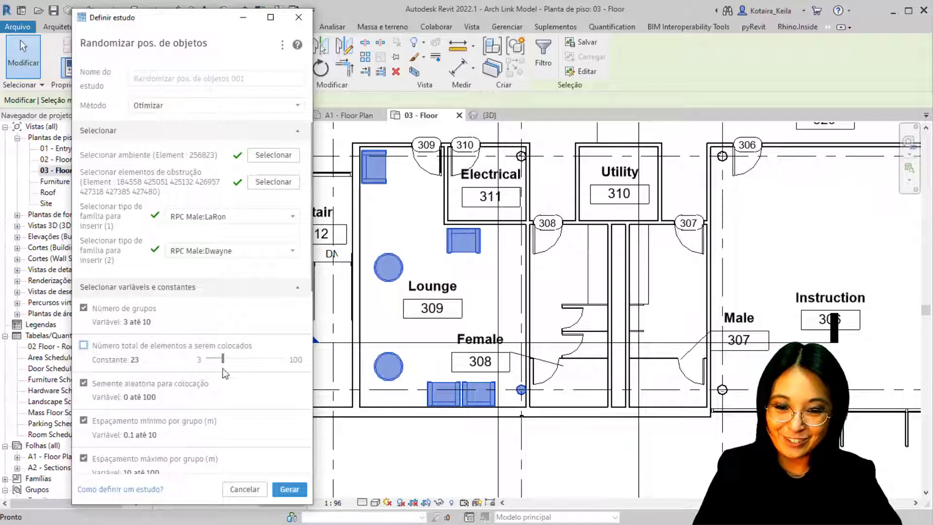
pyautogui.moveTo(223, 360); pyautogui.dragTo(302, 363)
pyautogui.click(84, 345)
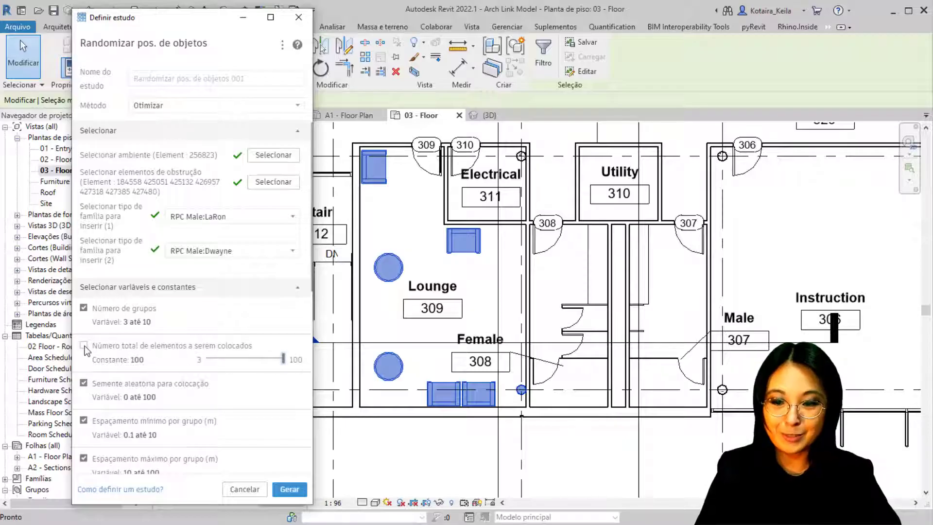
pyautogui.click(201, 363)
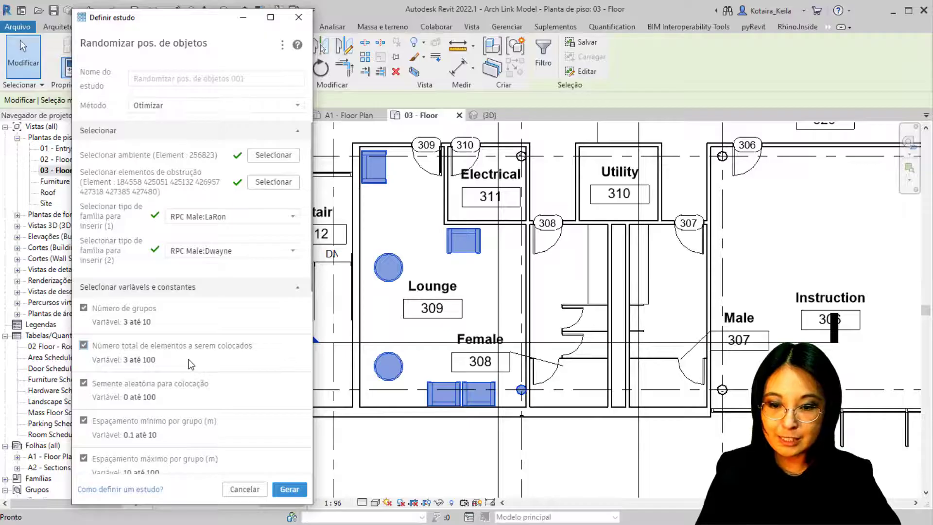
# Step: Set the study's Número de elementos goal to Maximizar
pyautogui.scroll(-3, 188, 365)
pyautogui.press('ctrl')
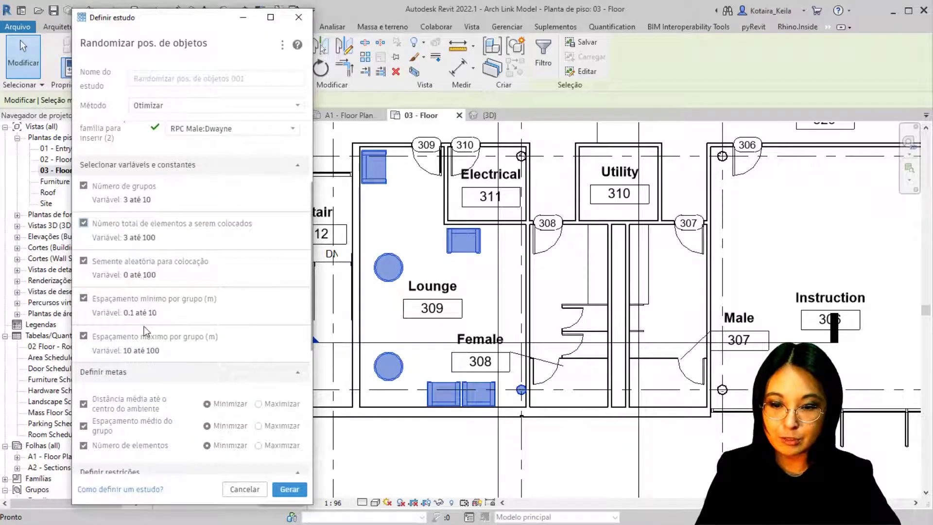
pyautogui.press('ctrl')
pyautogui.press('ctrl')
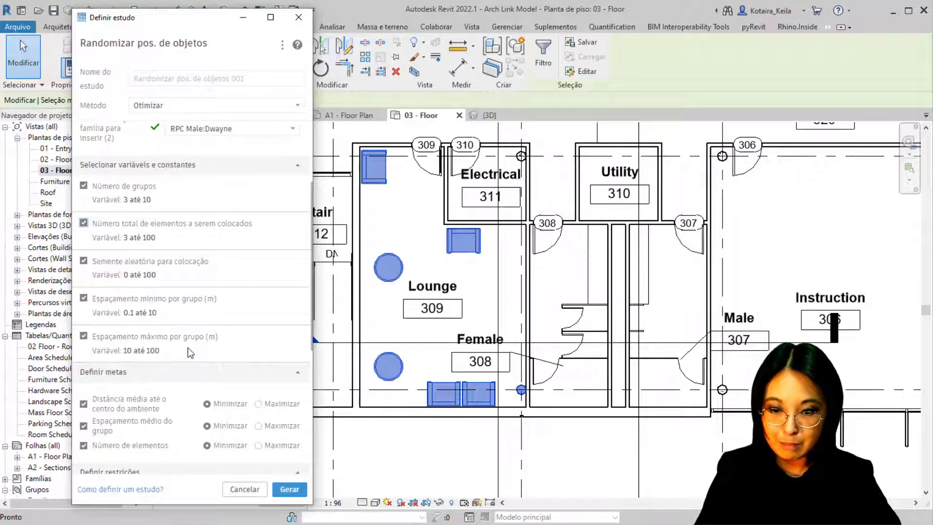
pyautogui.scroll(-3, 188, 349)
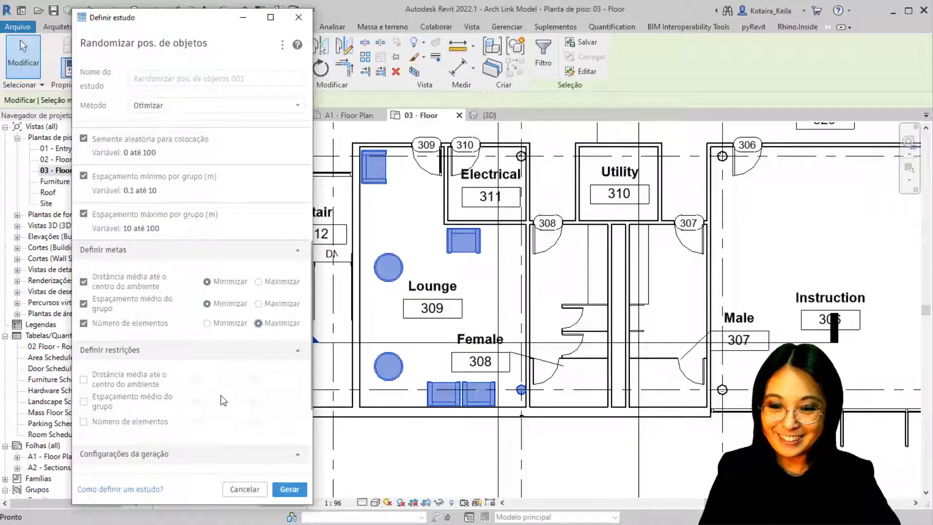
# Step: Try enabling a restriction on Distância média até o centro do ambiente and remove it again
pyautogui.scroll(-1, 221, 395)
pyautogui.click(112, 300)
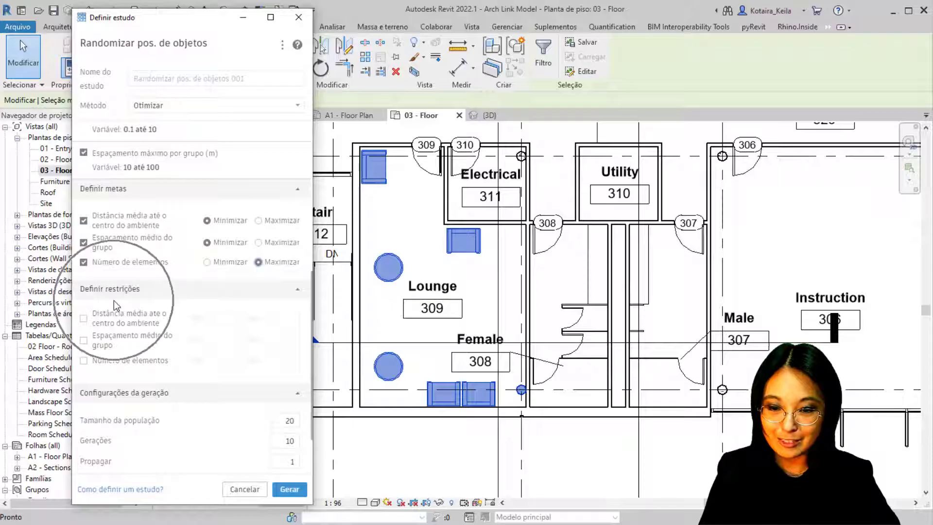
pyautogui.click(85, 318)
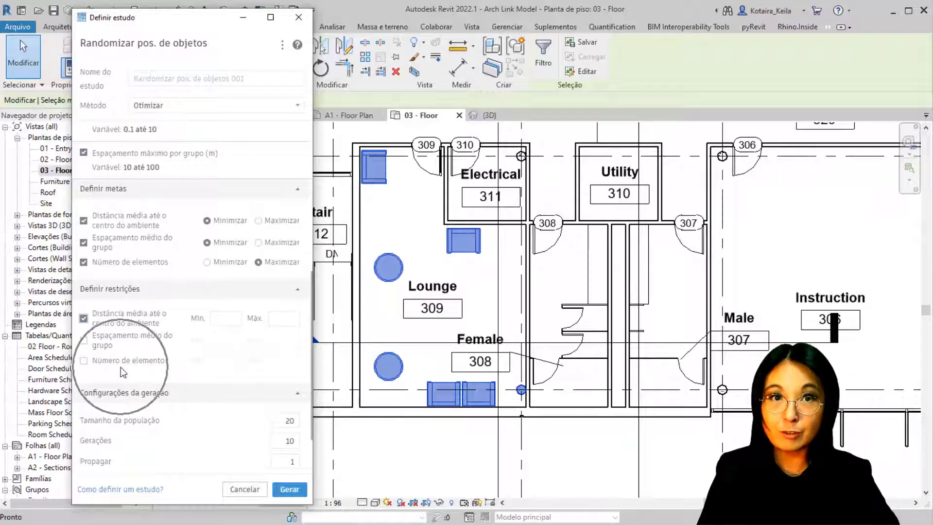
pyautogui.click(84, 319)
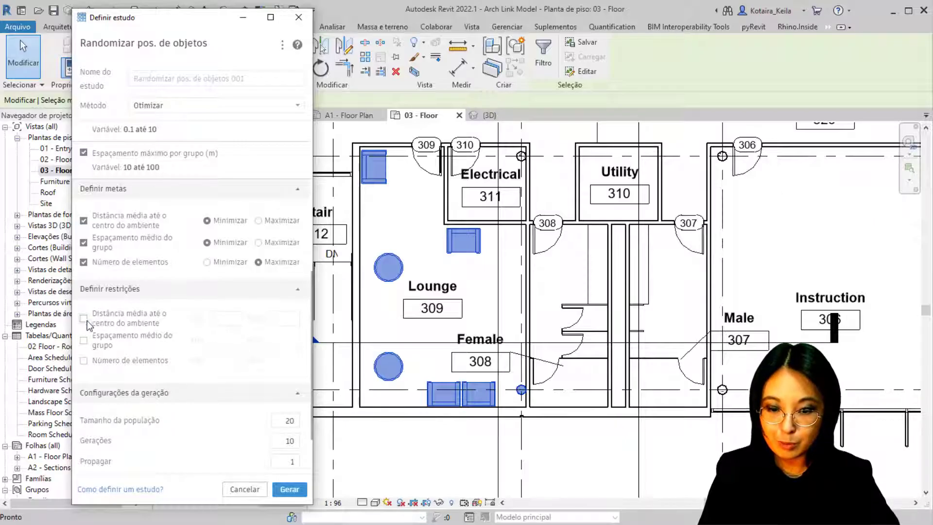
# Step: Generate the optimized Randomizar pos. de objetos study, check its progress and close the results explorer
pyautogui.scroll(-2, 165, 425)
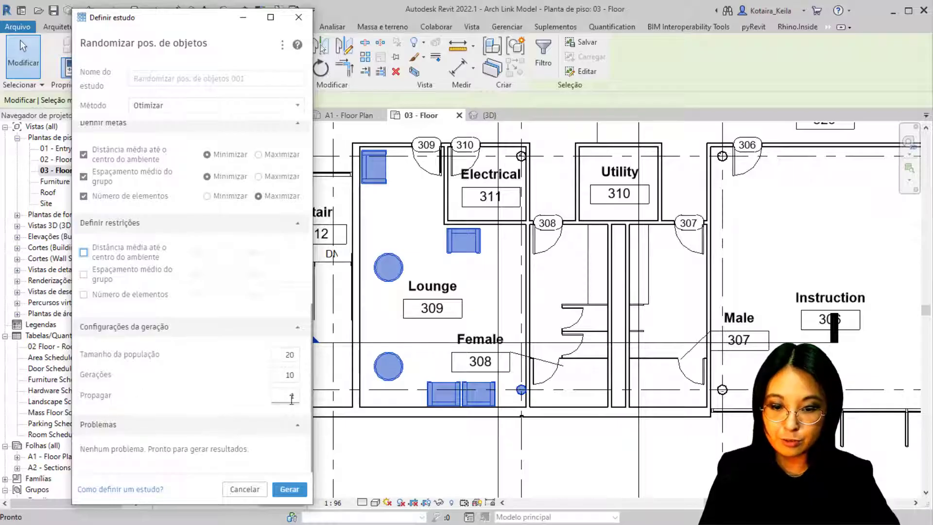
pyautogui.click(290, 489)
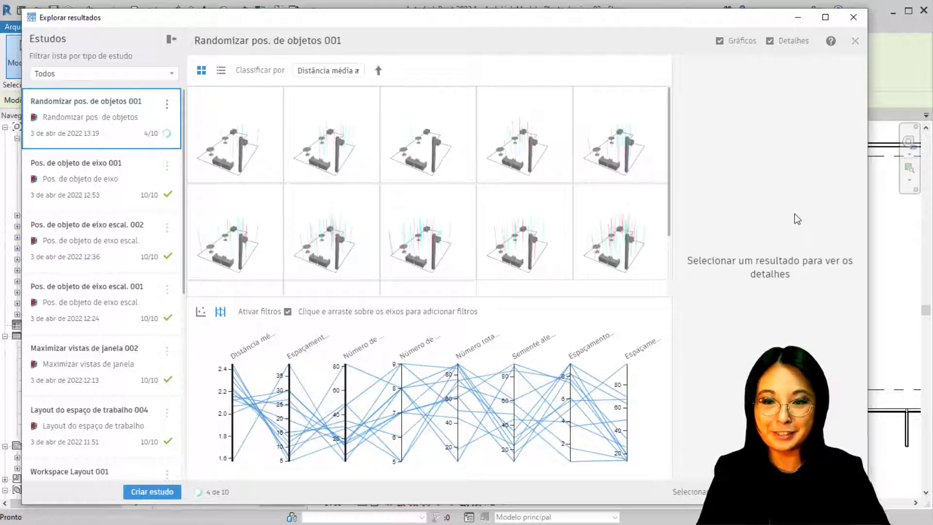
pyautogui.moveTo(145, 134)
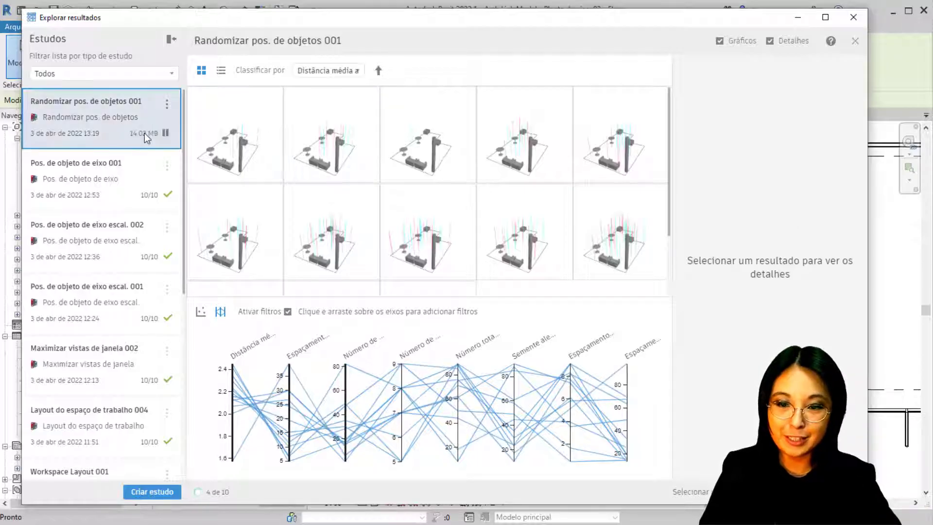
pyautogui.moveTo(211, 161)
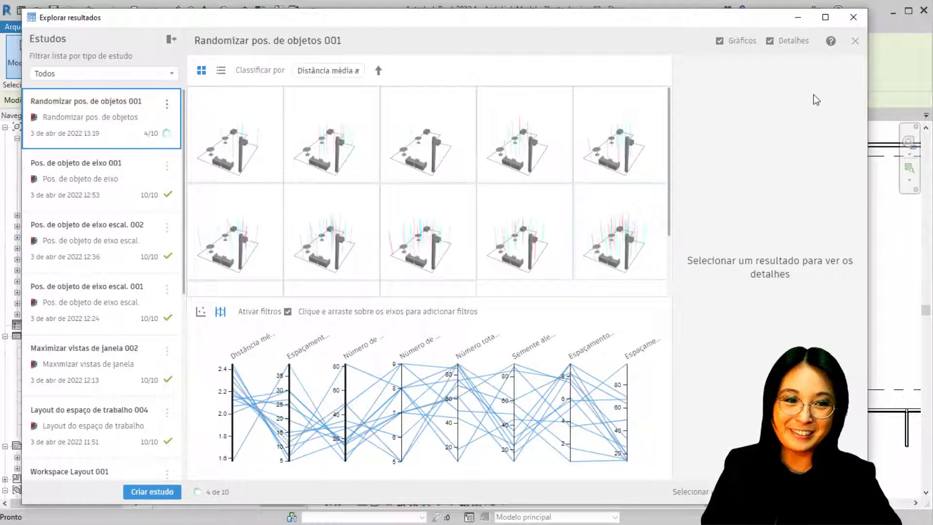
pyautogui.click(853, 17)
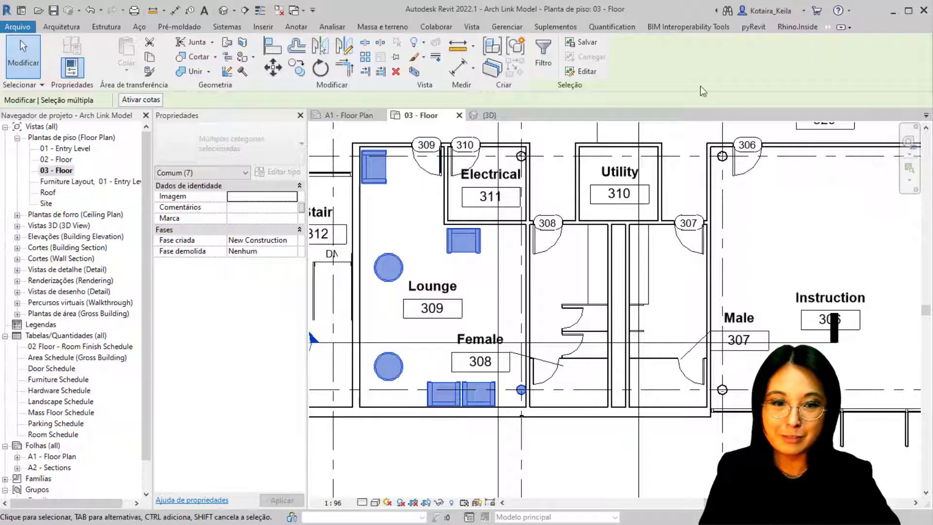
# Step: Clear the furniture selection and start another Randomizar pos. de objetos study from the Exemplos da Autodesk folder
pyautogui.click(510, 237)
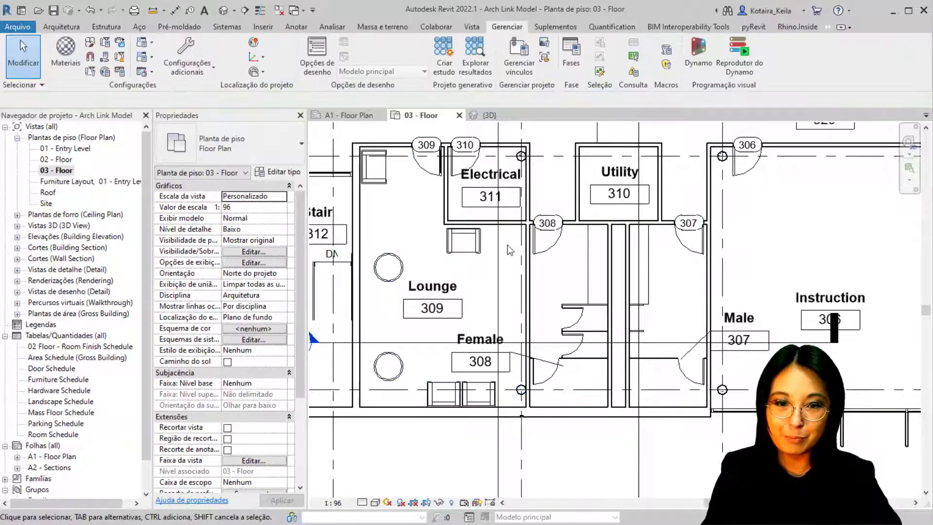
pyautogui.click(444, 73)
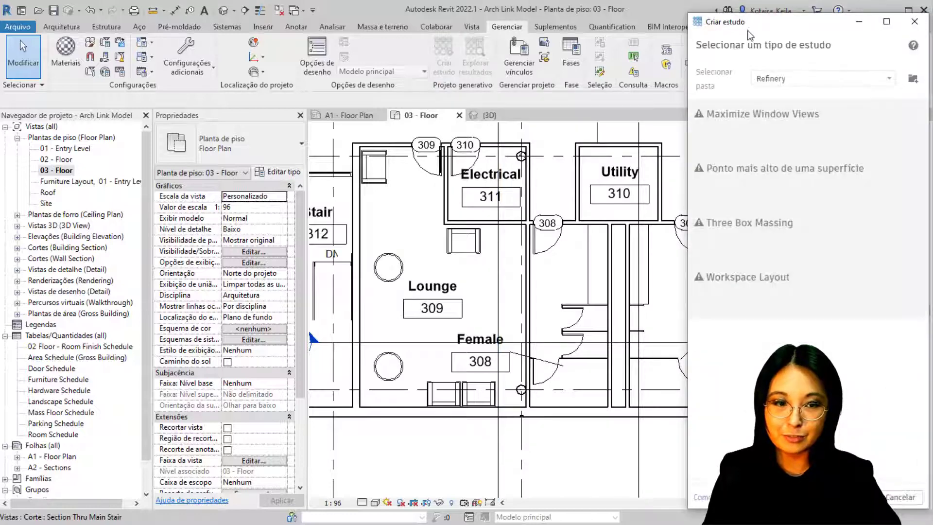
pyautogui.moveTo(749, 28); pyautogui.dragTo(200, 22)
pyautogui.click(284, 73)
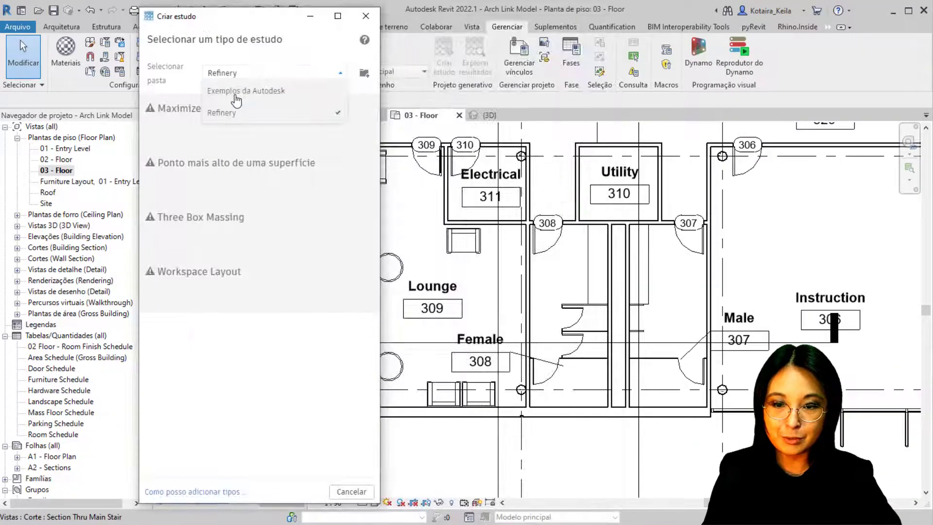
pyautogui.click(311, 90)
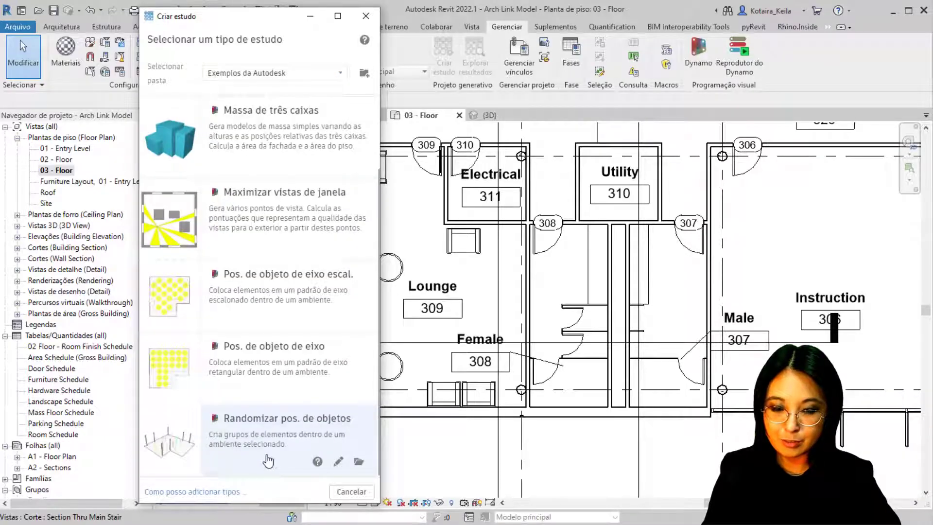
pyautogui.click(268, 461)
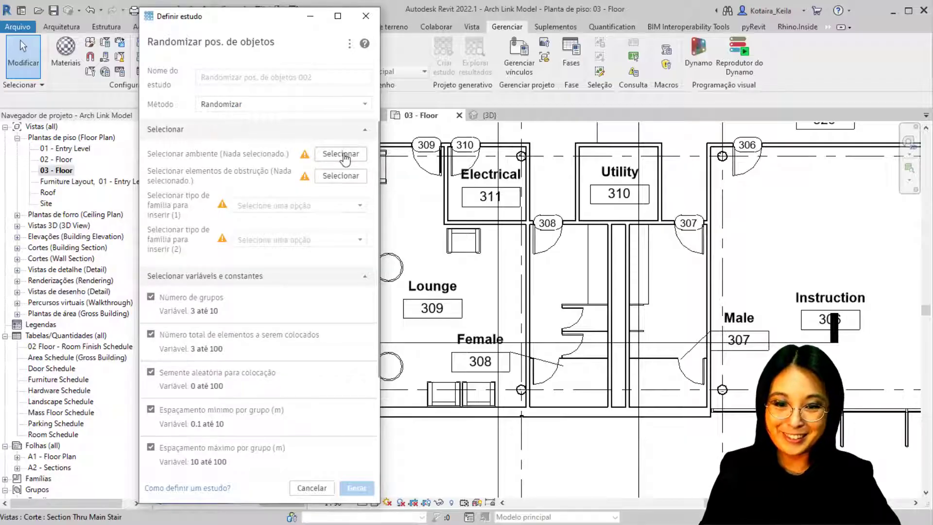
# Step: Select Lounge 309 as the study's room and its round column, two round tables and four armchairs as obstruction elements
pyautogui.click(341, 154)
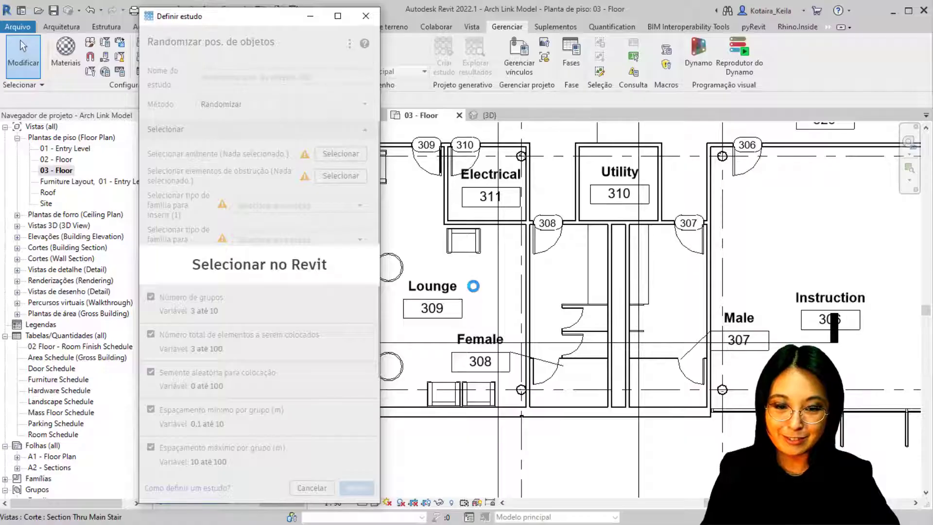
pyautogui.click(445, 309)
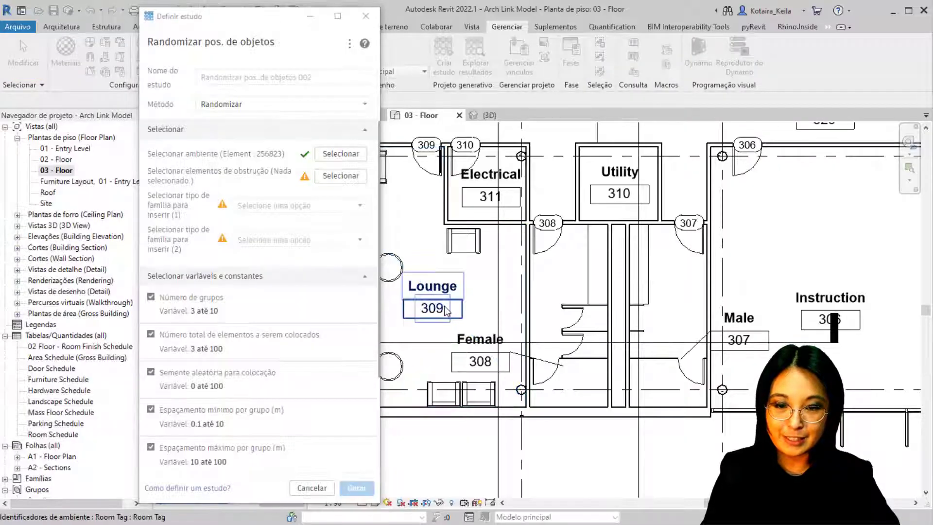
pyautogui.click(341, 177)
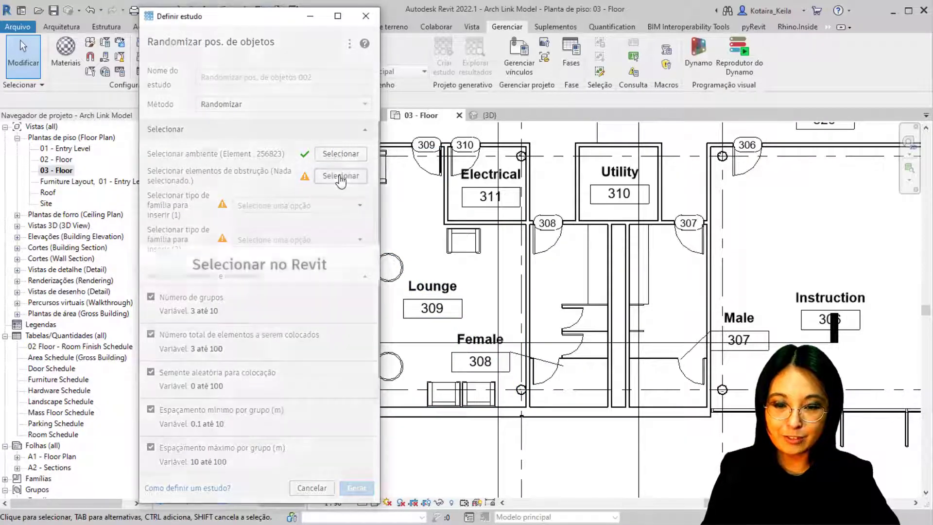
pyautogui.moveTo(519, 348); pyautogui.dragTo(565, 351, button='middle')
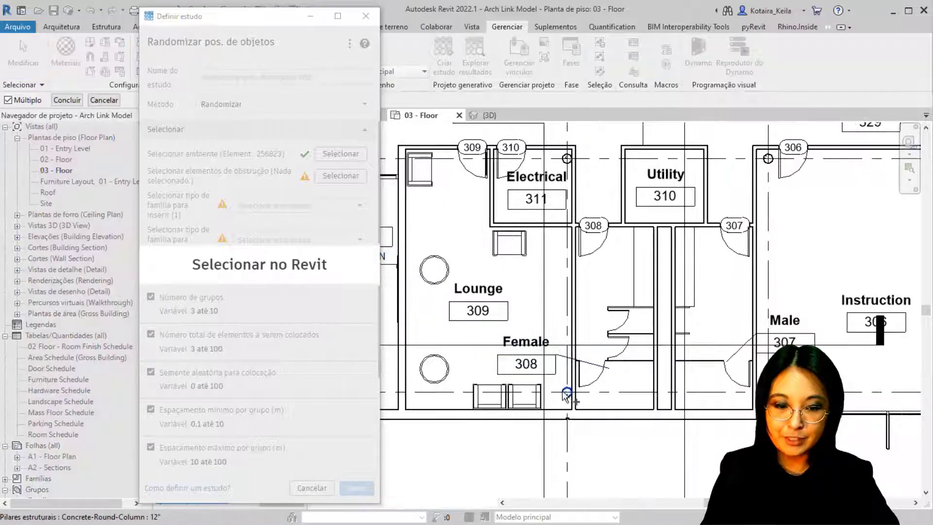
pyautogui.click(567, 394)
pyautogui.click(518, 396)
pyautogui.click(492, 395)
pyautogui.click(434, 369)
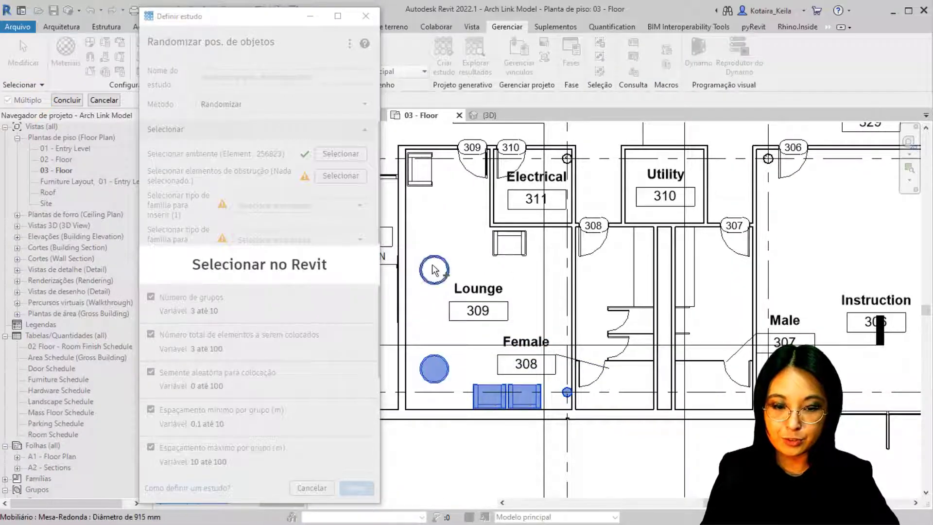
pyautogui.click(434, 270)
pyautogui.click(509, 243)
pyautogui.click(419, 169)
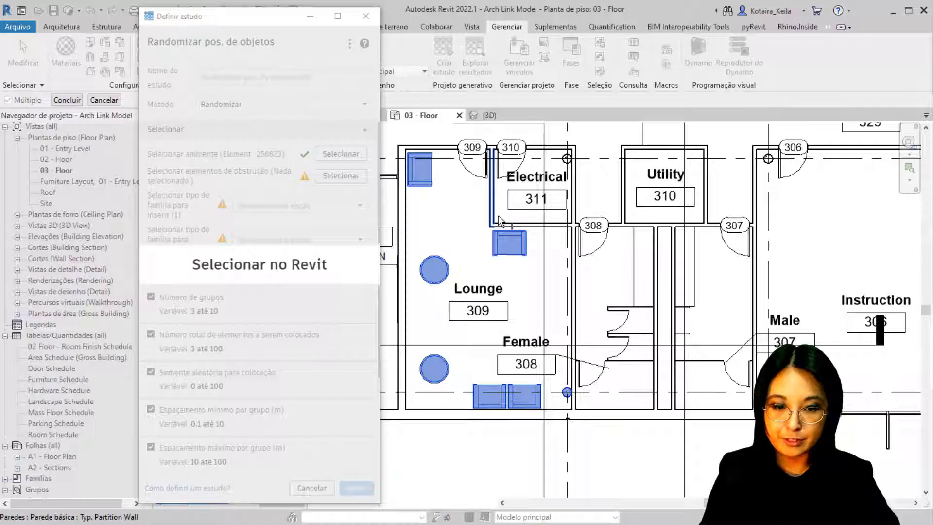
pyautogui.click(67, 100)
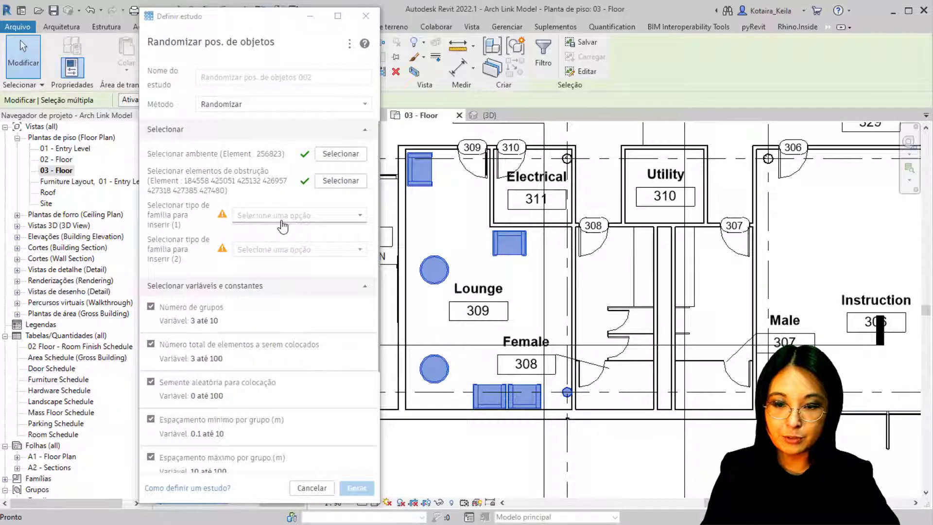
# Step: Set the family types to insert to RPC Male:Jay for the first and RPC Female:Florence for the second
pyautogui.click(282, 221)
pyautogui.moveTo(365, 235); pyautogui.dragTo(353, 360)
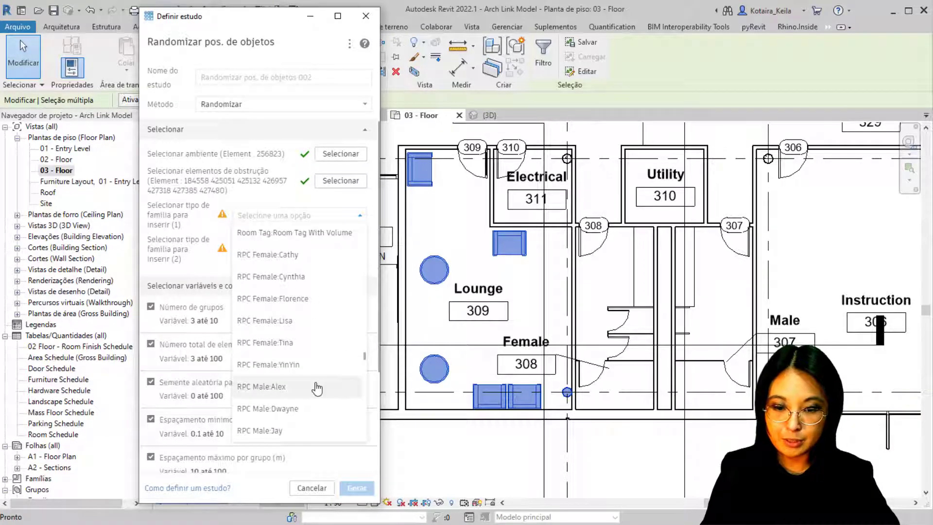
pyautogui.scroll(-2, 287, 418)
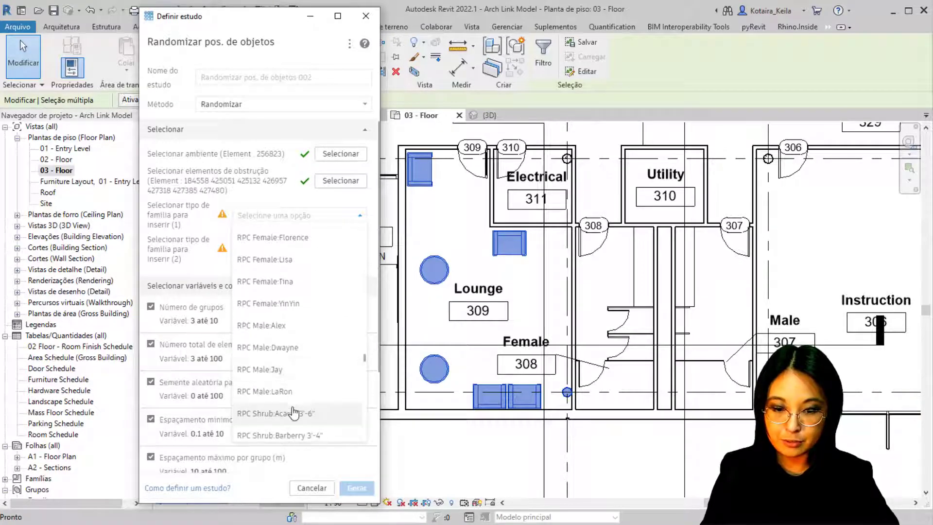
pyautogui.click(292, 373)
pyautogui.click(341, 249)
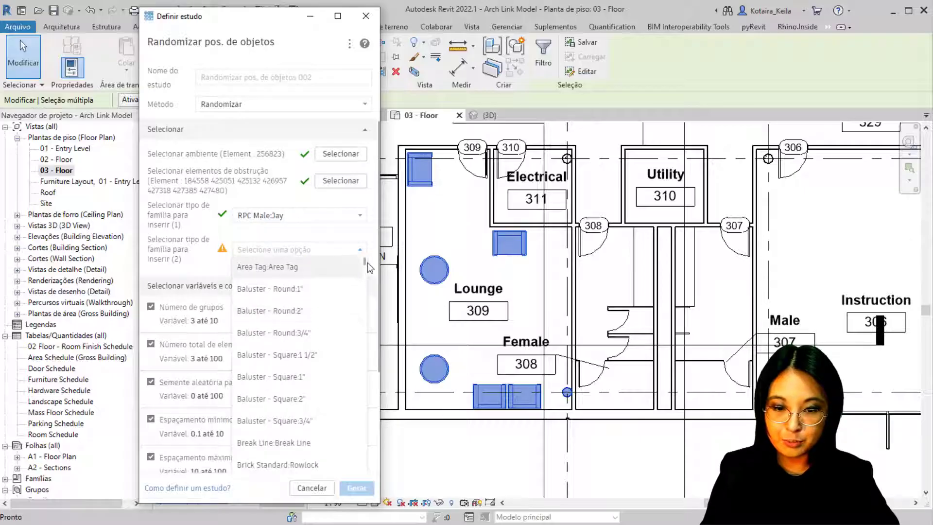
pyautogui.scroll(-3, 362, 323)
pyautogui.scroll(-10, 360, 350)
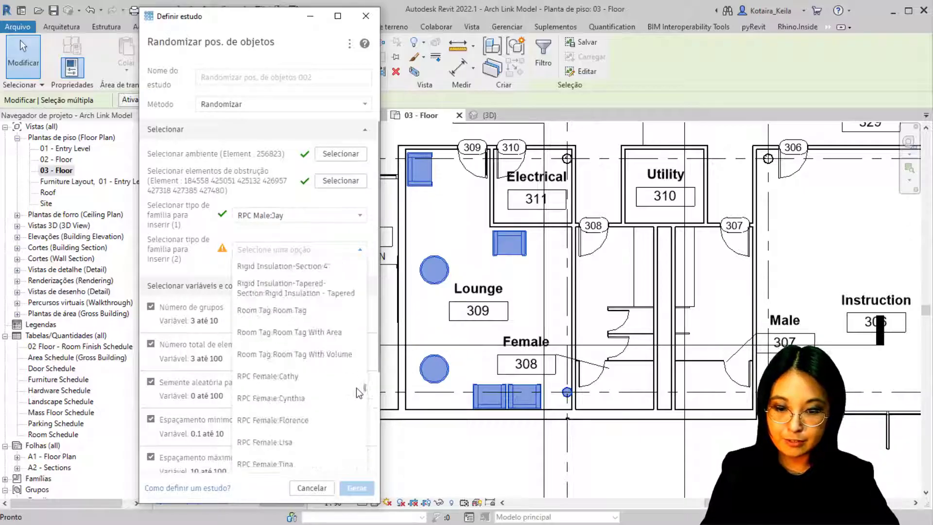
pyautogui.click(323, 422)
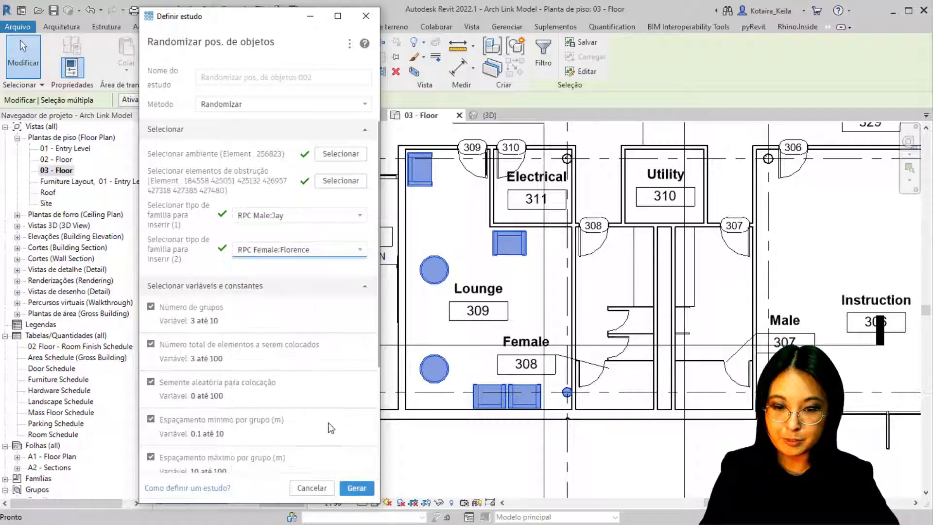
# Step: Review the study's variables and generation settings and generate the Randomizar pos. de objetos study
pyautogui.scroll(-3, 240, 329)
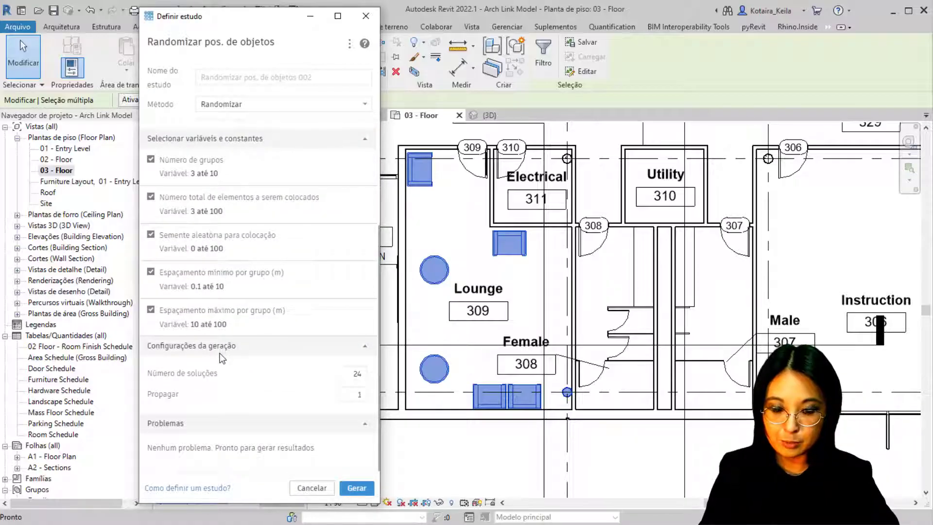
pyautogui.click(201, 379)
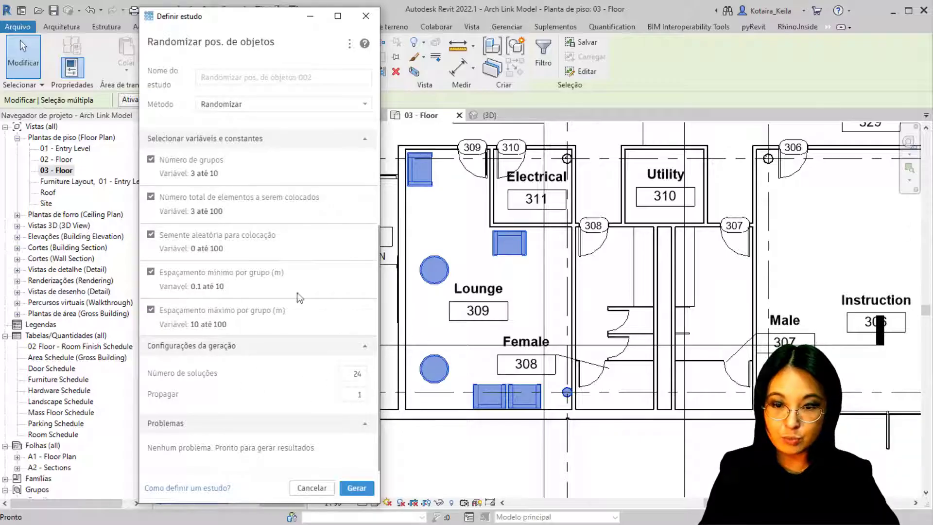
pyautogui.click(357, 489)
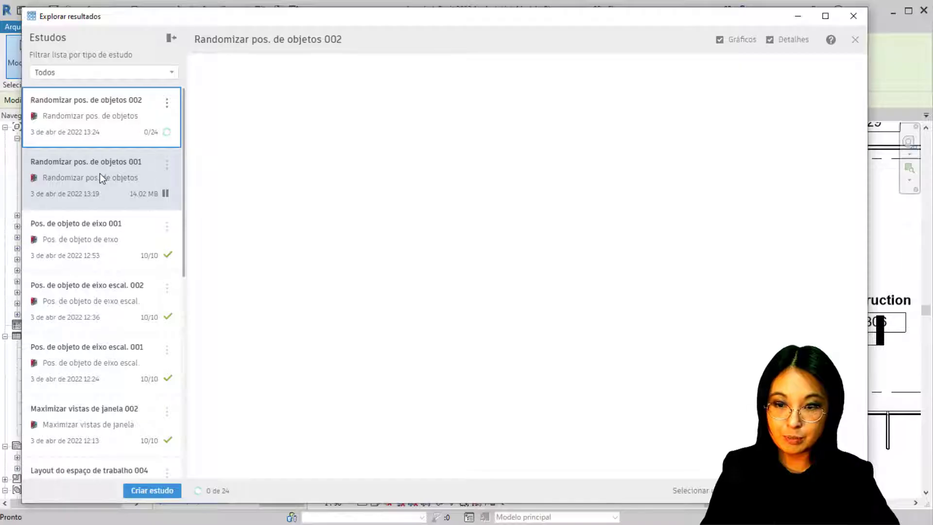
# Step: Open the results of the Randomizar pos. de objetos 001 study and pause its generation
pyautogui.press('ctrl')
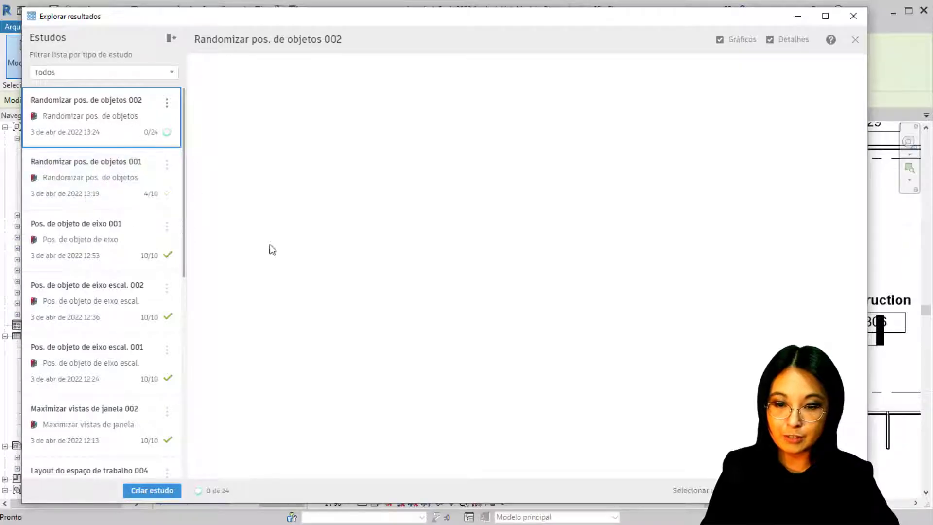
pyautogui.press('ctrl')
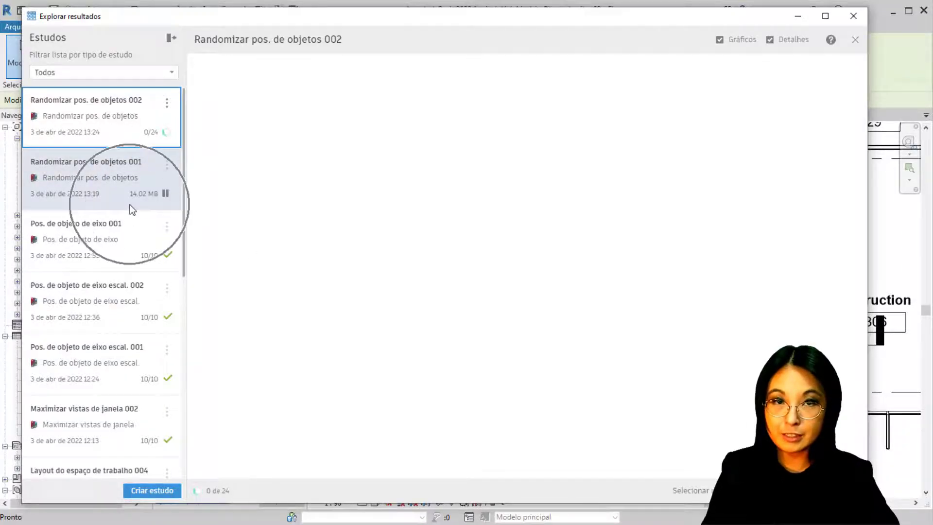
pyautogui.click(165, 195)
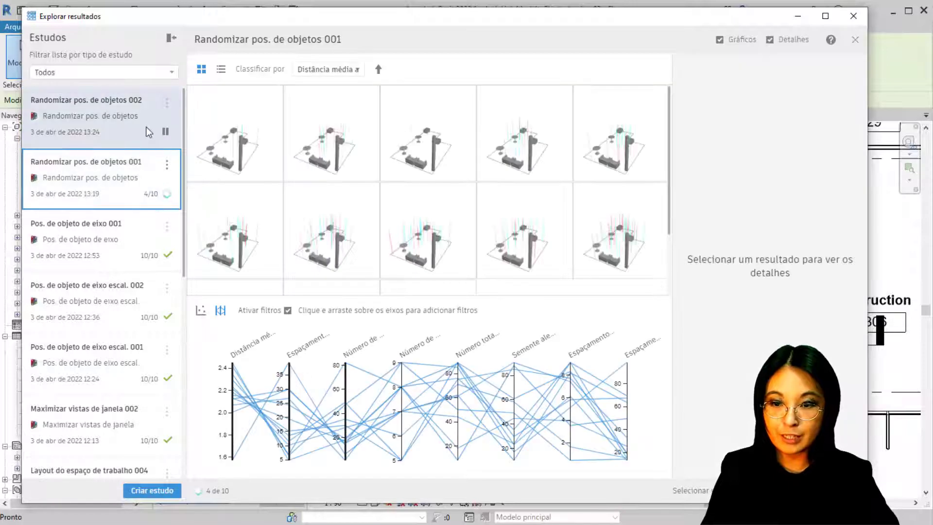
pyautogui.press('ctrl')
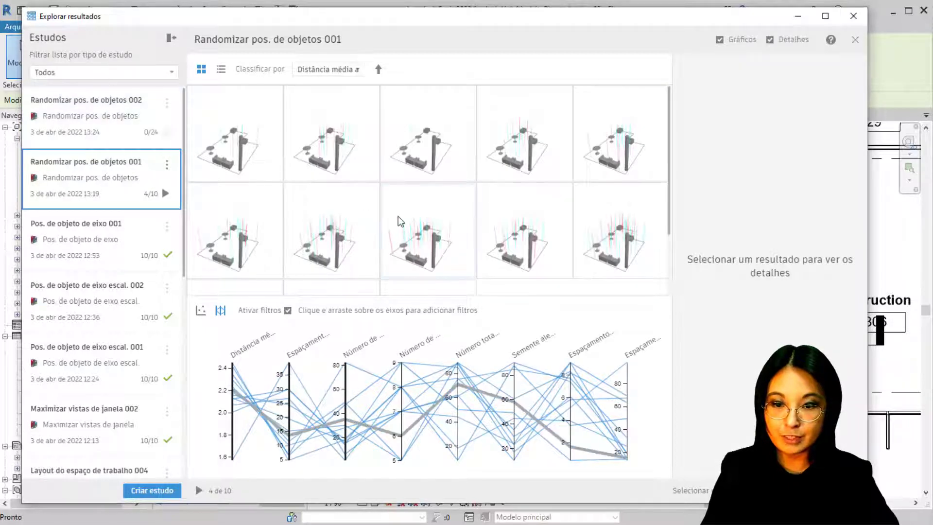
# Step: Delete the Pos. de objeto de eixo escal. 002 study from the list of studies
pyautogui.click(164, 294)
pyautogui.click(166, 288)
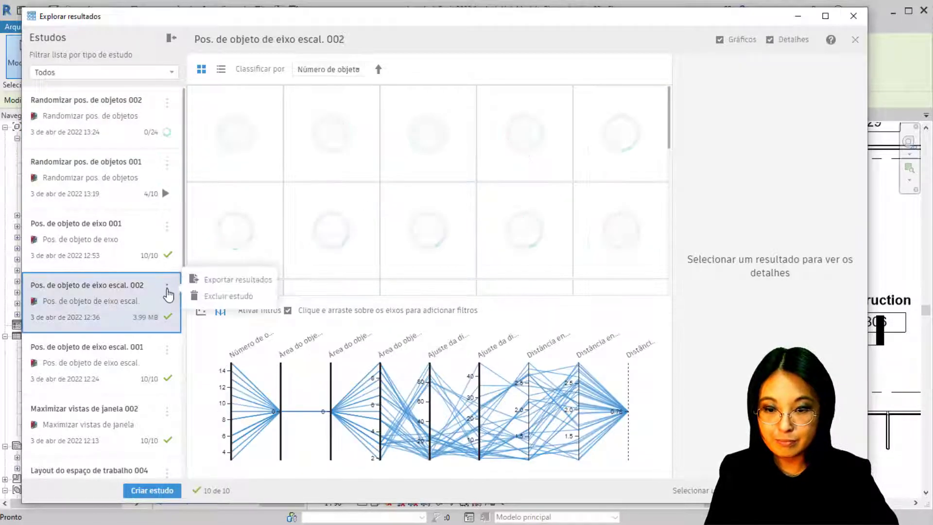
pyautogui.click(233, 297)
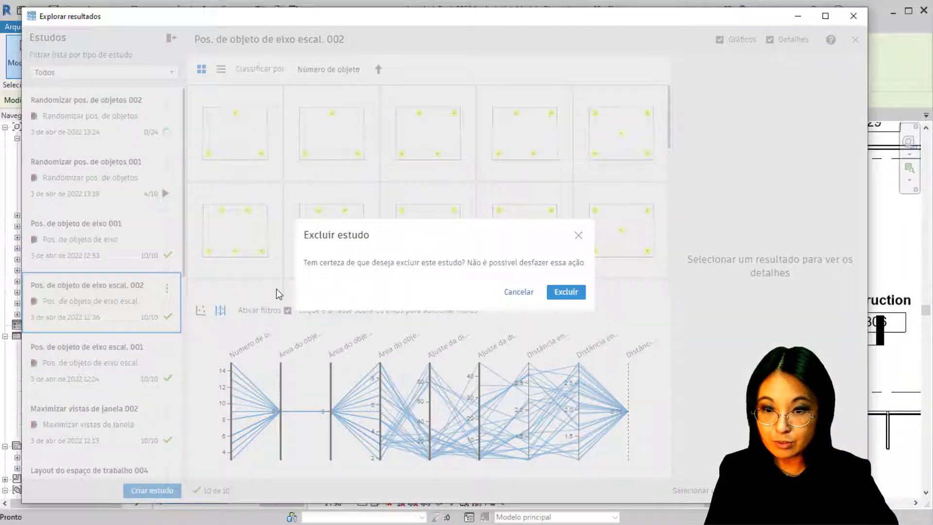
pyautogui.click(566, 292)
# Step: Delete the older studies from Pos. de objeto de eixo escal. 001 on, keeping Layout do espaço de trabalho 001 and Massa de três caixas 001
pyautogui.click(168, 290)
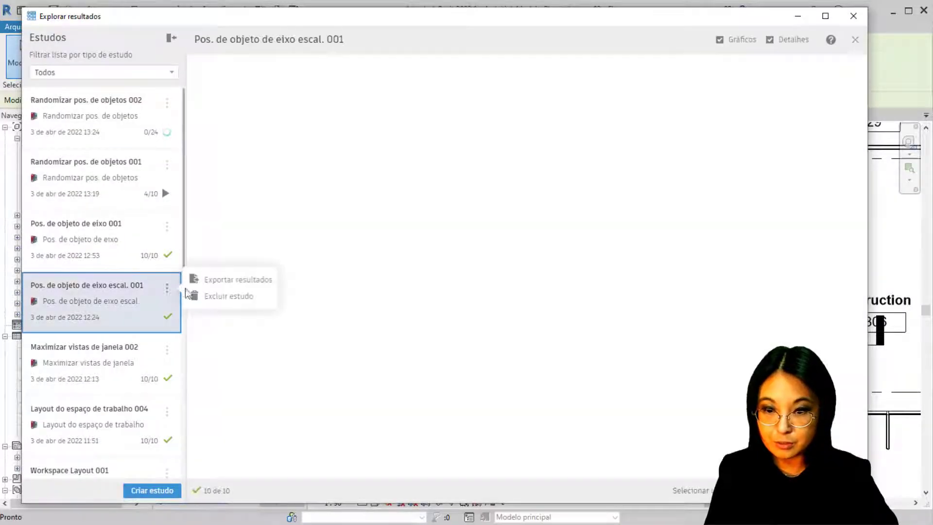
pyautogui.click(209, 297)
pyautogui.click(168, 290)
pyautogui.click(214, 295)
pyautogui.click(566, 292)
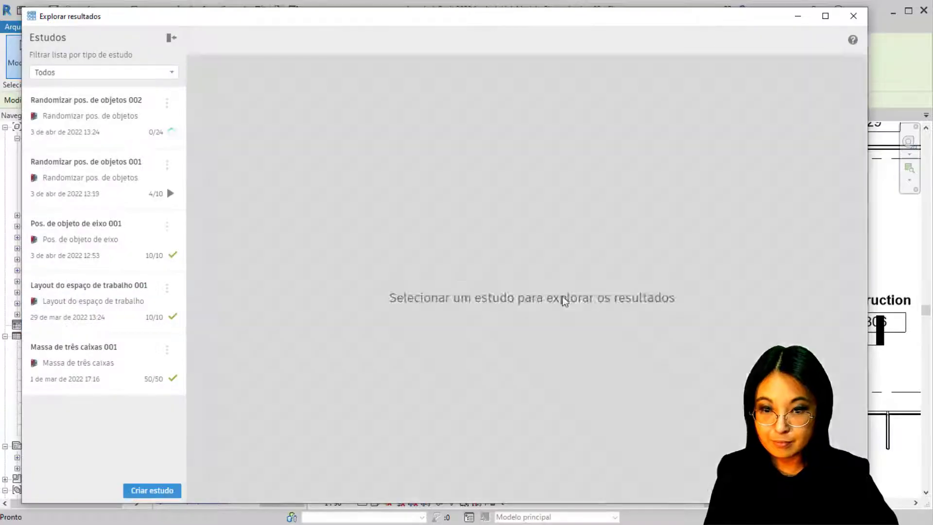
# Step: Delete the Pos. de objeto de eixo 001 and Layout do espaço de trabalho 001 studies
pyautogui.click(167, 229)
pyautogui.click(224, 234)
pyautogui.click(566, 292)
# Step: Show the Randomizar pos. de objetos 001 results and move and resize the explorer window to fit beside the floor plan
pyautogui.click(104, 116)
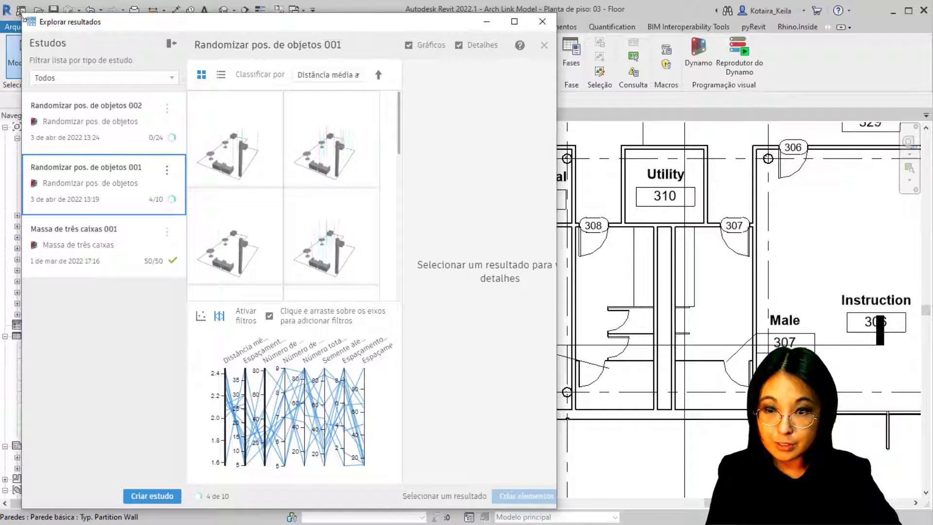
pyautogui.moveTo(21, 14); pyautogui.dragTo(10, 4)
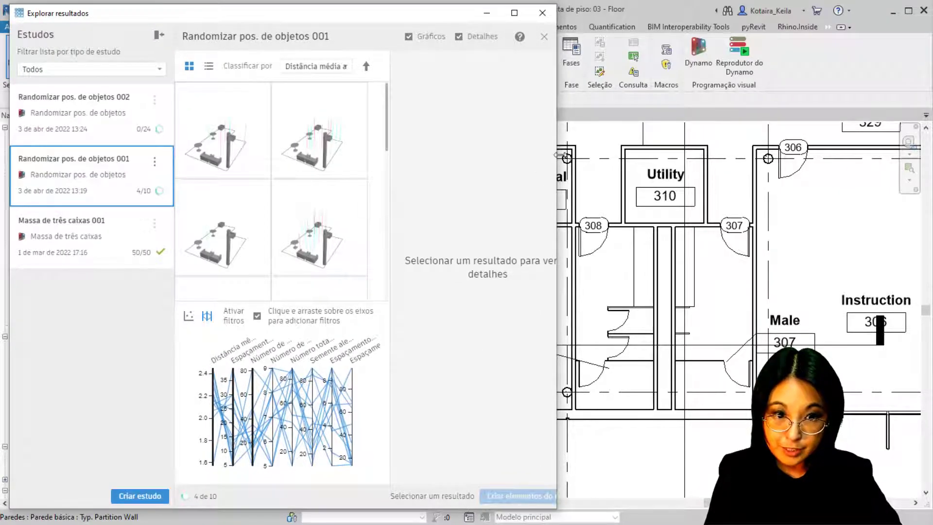
pyautogui.moveTo(558, 155); pyautogui.dragTo(690, 155)
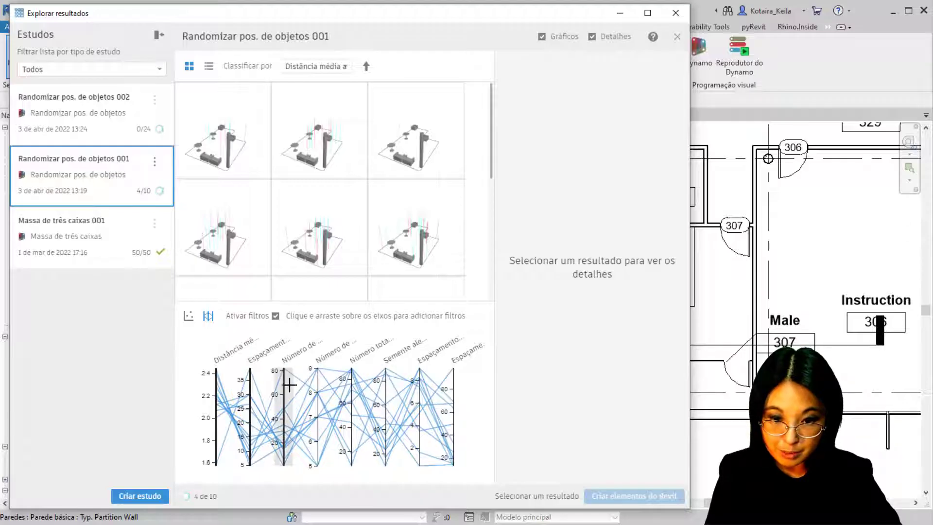
# Step: Filter the results to about 45 or more Número de elementos, view the third solution's details, and clear the filter
pyautogui.moveTo(291, 411); pyautogui.dragTo(290, 367)
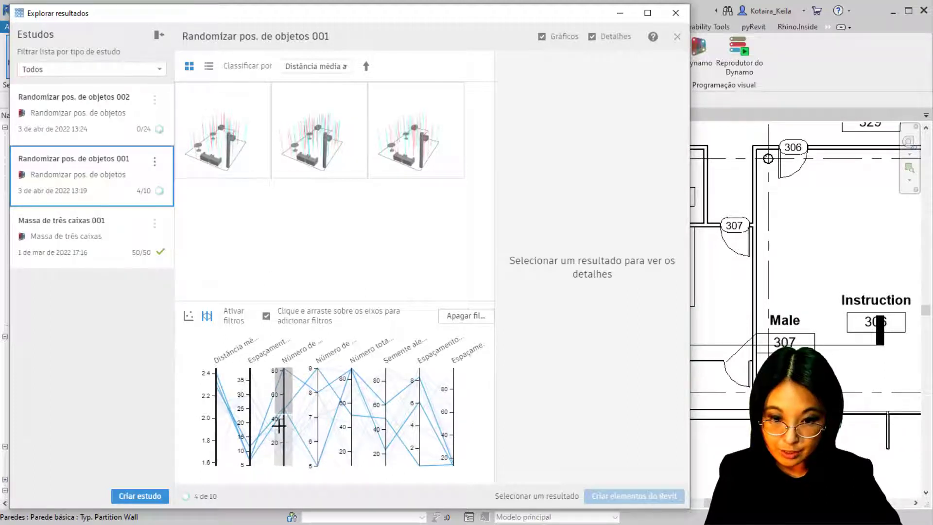
pyautogui.click(399, 153)
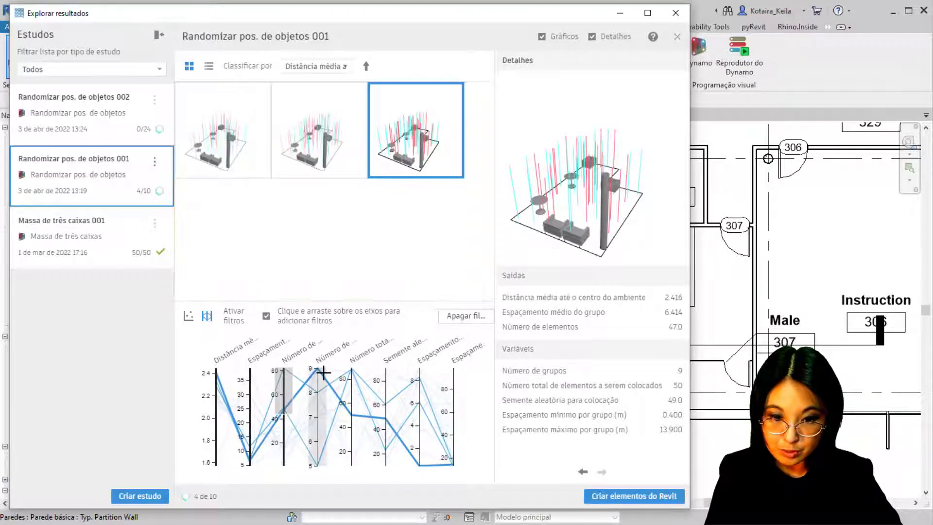
pyautogui.click(470, 315)
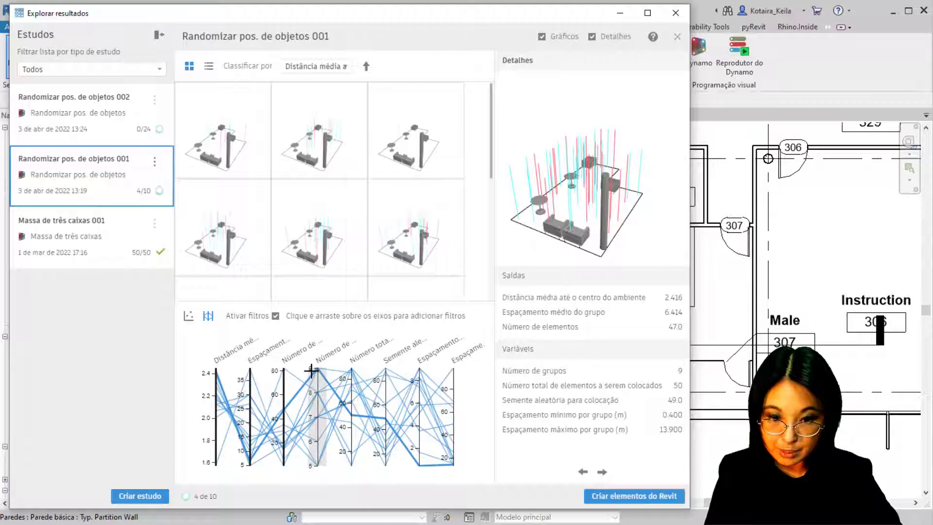
# Step: Filter the results to a Número de grupos of about 7.2 to 9 and select the fourth remaining solution
pyautogui.moveTo(311, 370); pyautogui.dragTo(314, 411)
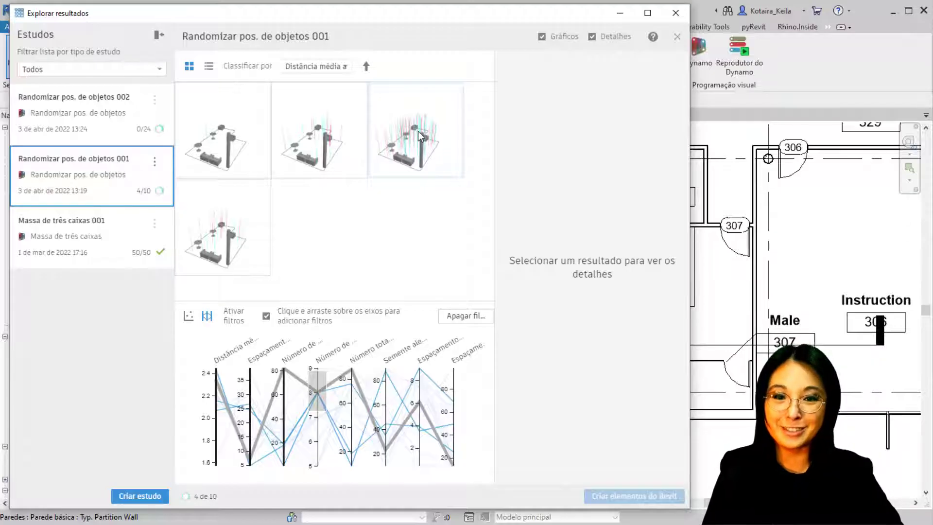
pyautogui.click(236, 242)
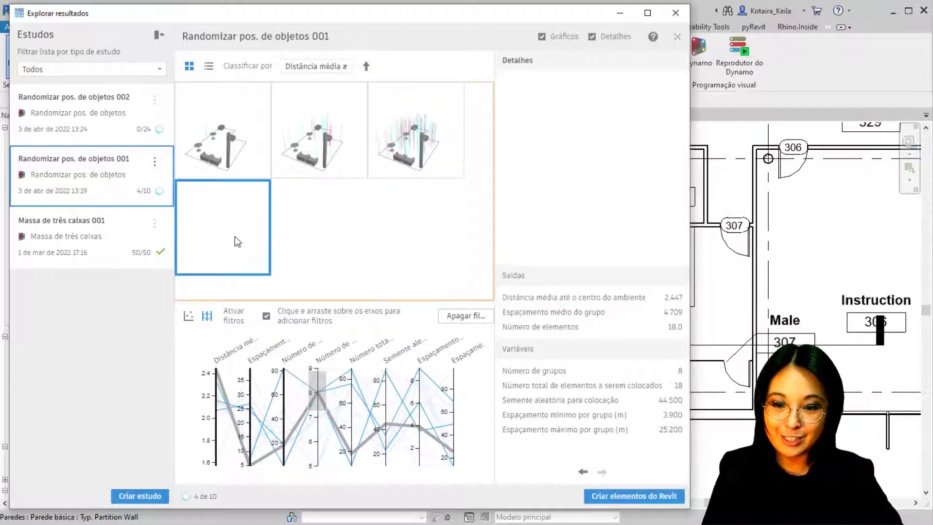
pyautogui.click(236, 242)
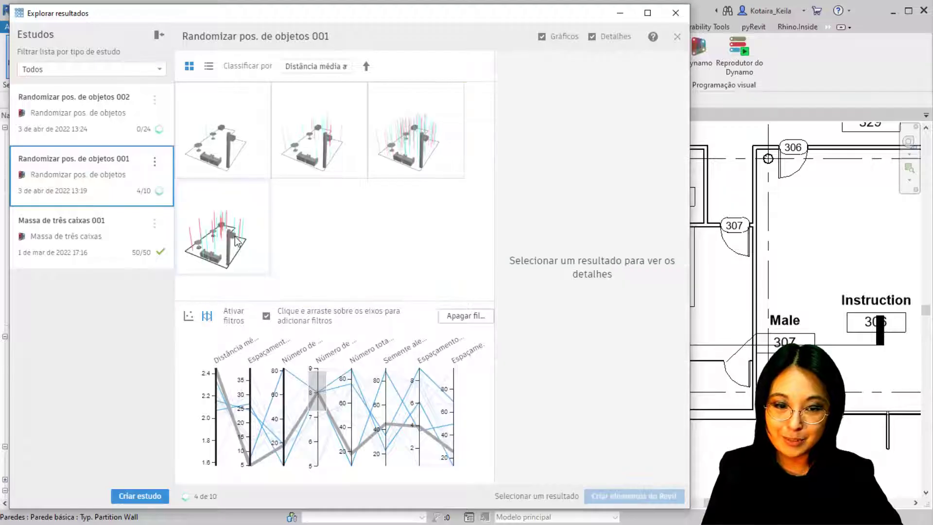
pyautogui.click(264, 253)
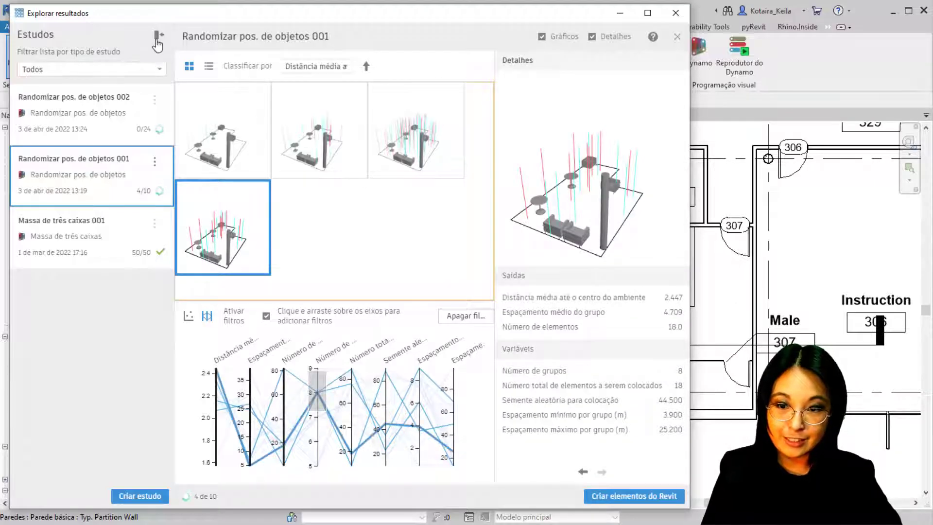
# Step: Collapse the Estudos list and narrow the results window to uncover more of the floor plan
pyautogui.click(158, 38)
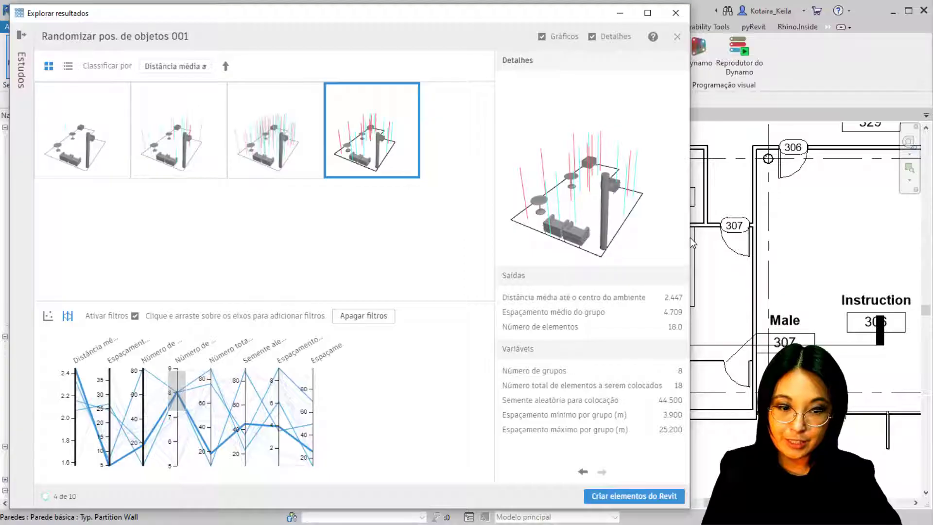
pyautogui.moveTo(693, 243); pyautogui.dragTo(502, 243)
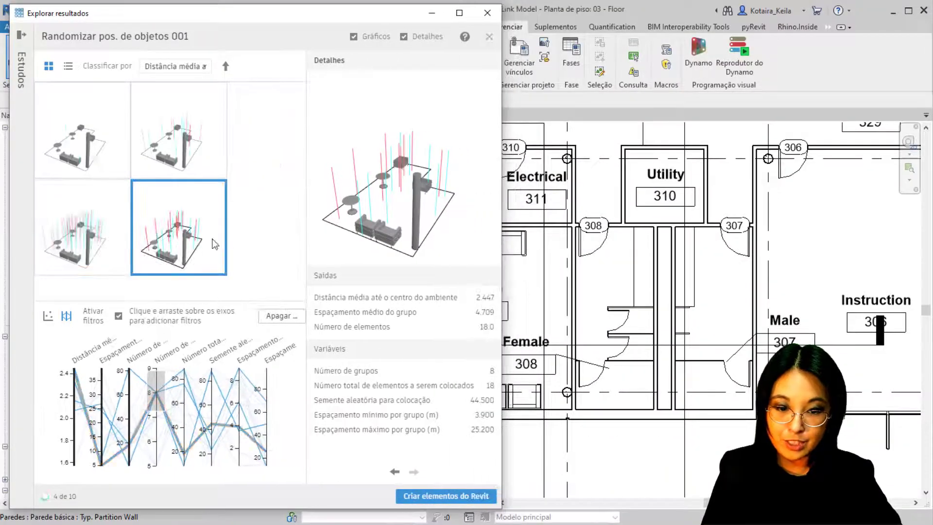
# Step: Create the Revit elements from the selected fourth solution and close the results explorer
pyautogui.press('ctrl')
pyautogui.press('ctrl')
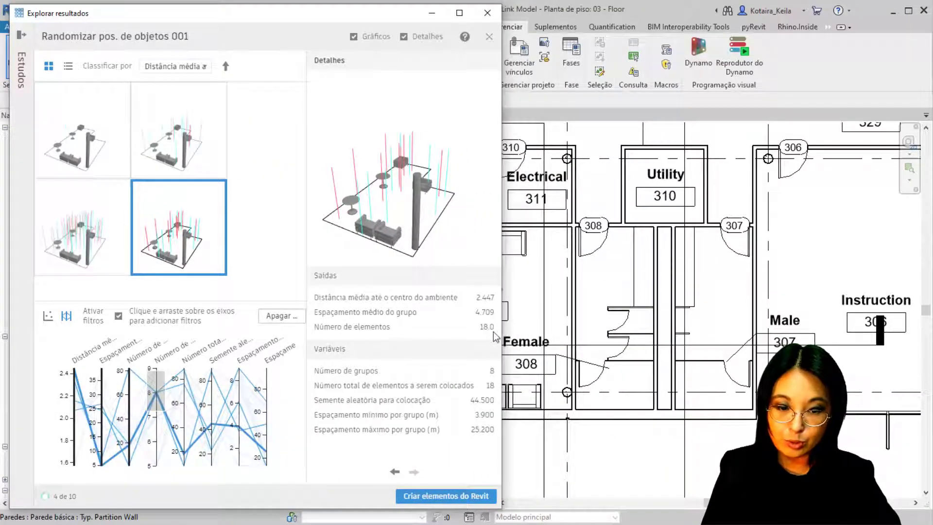
pyautogui.press('ctrl')
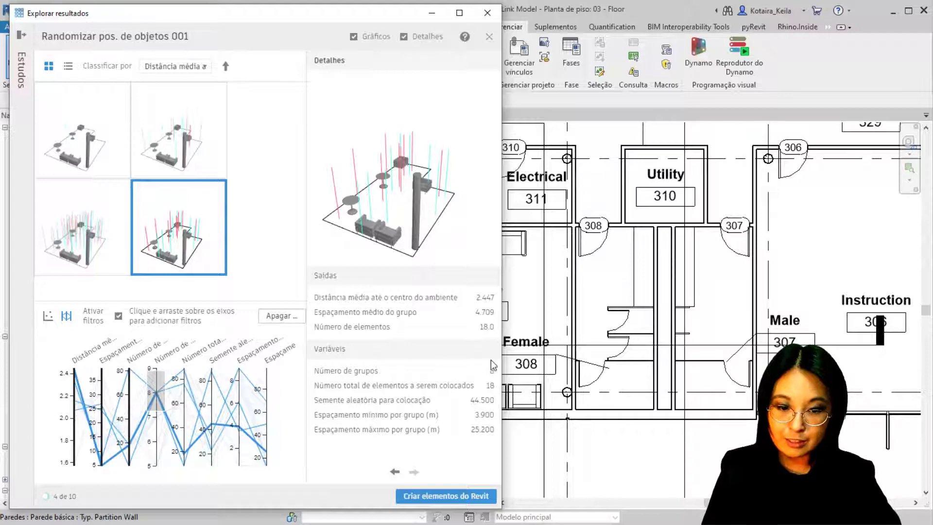
pyautogui.click(480, 505)
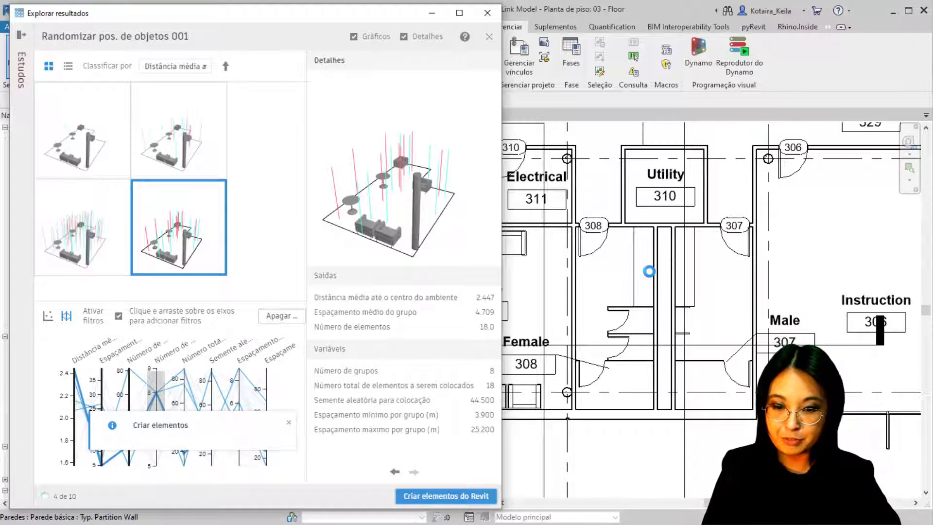
pyautogui.press('ctrl')
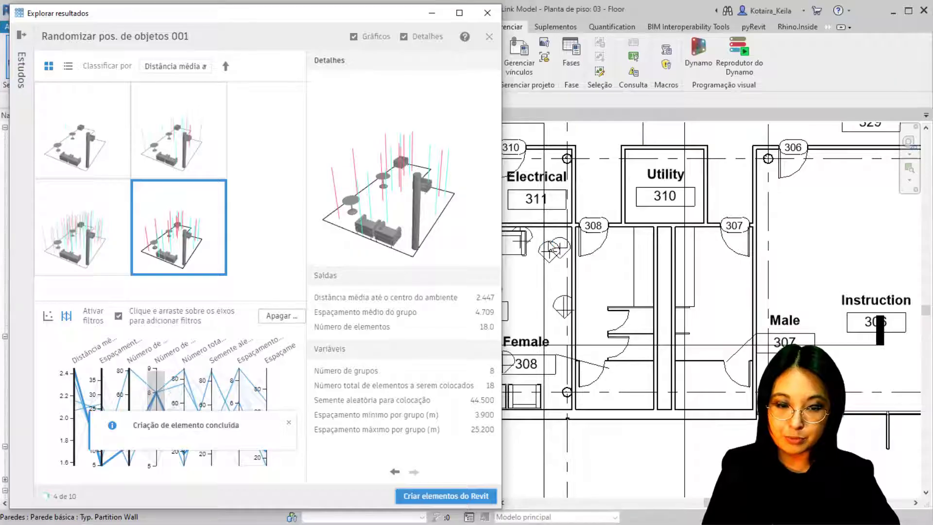
pyautogui.click(487, 13)
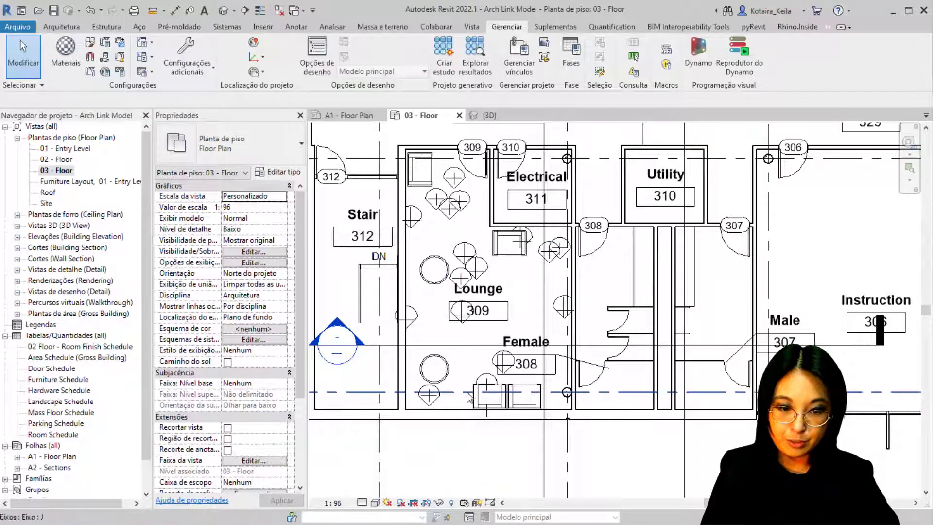
# Step: Nudge the two figures overlapping Lounge 309's left wall to the right so they stand inside the room
pyautogui.moveTo(472, 401); pyautogui.dragTo(440, 402, button='middle')
pyautogui.scroll(1, 415, 401)
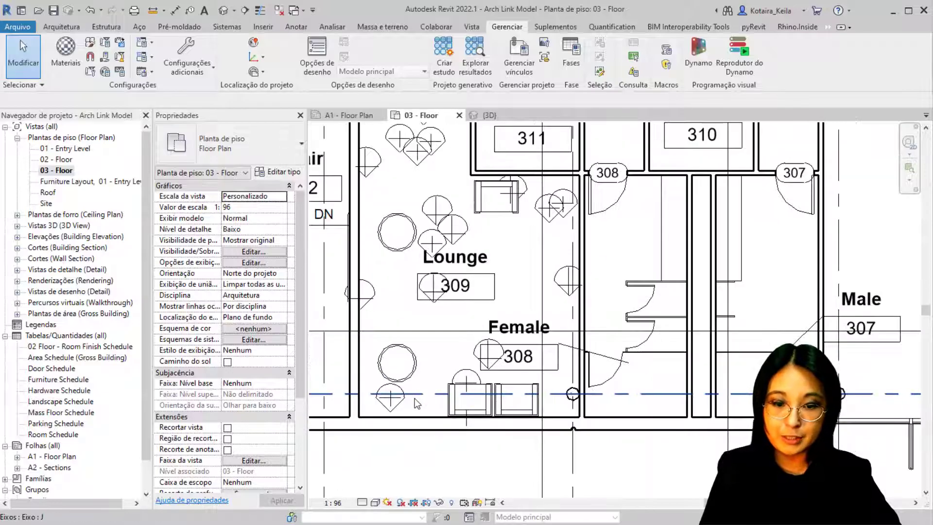
pyautogui.click(360, 291)
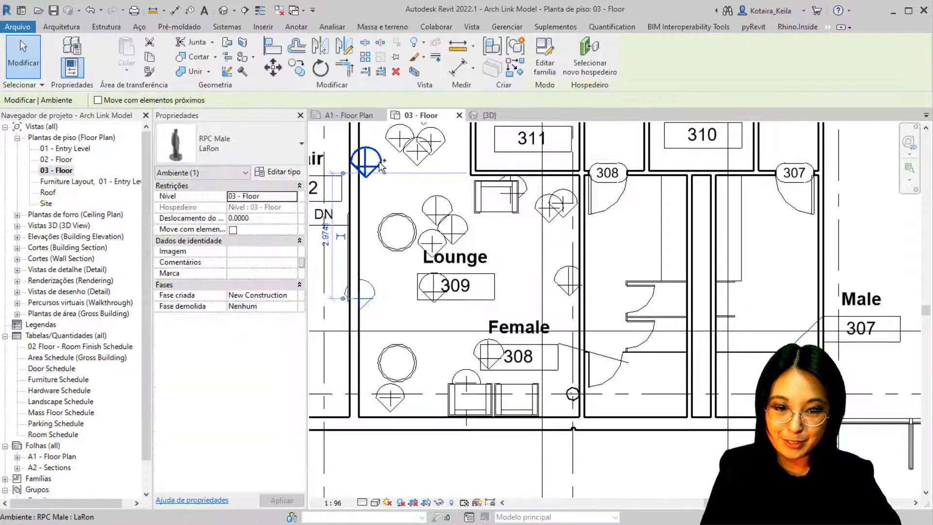
pyautogui.press('Right')
pyautogui.press('Right')
pyautogui.press('Right')
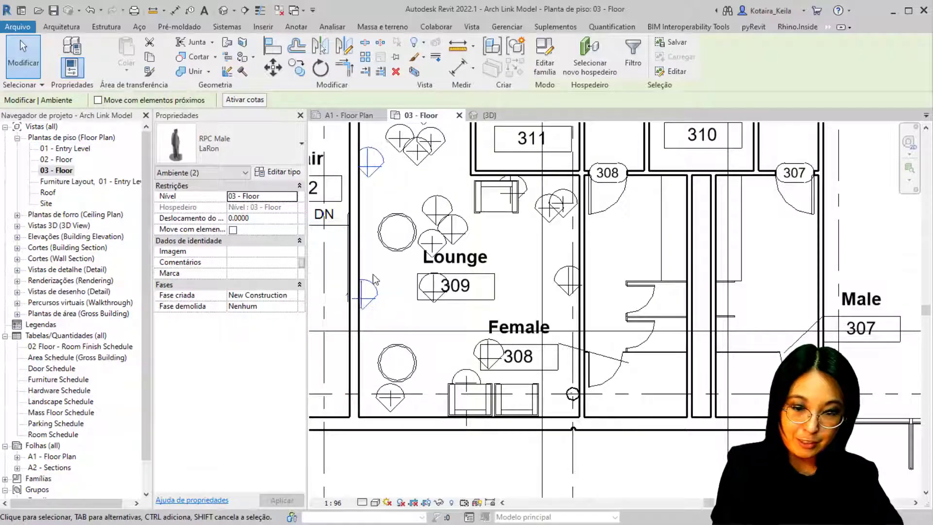
pyautogui.press('Right')
pyautogui.press('Right')
pyautogui.press('Right')
pyautogui.press('Right')
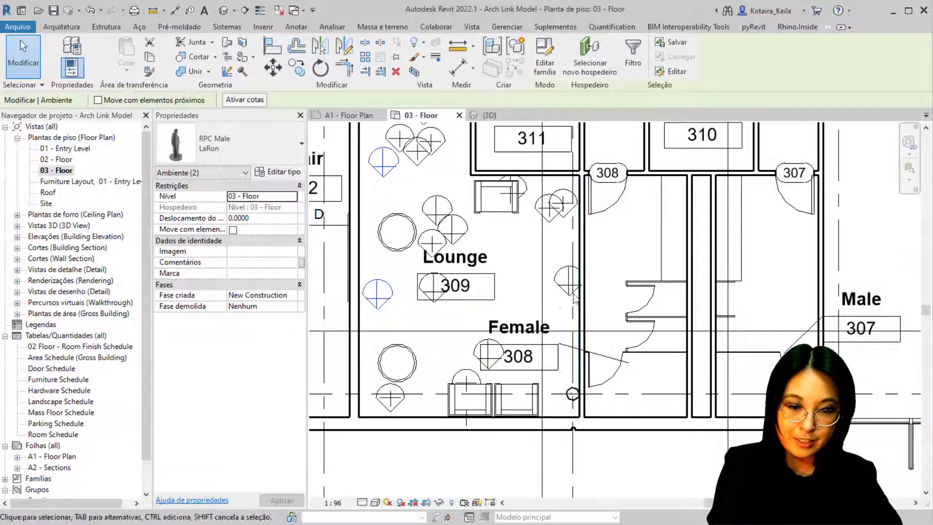
# Step: Nudge the figure touching the Lounge's right wall, across from the 309 tag, slightly left into the room
pyautogui.click(569, 281)
pyautogui.press('Left')
pyautogui.press('Left')
pyautogui.press('Left')
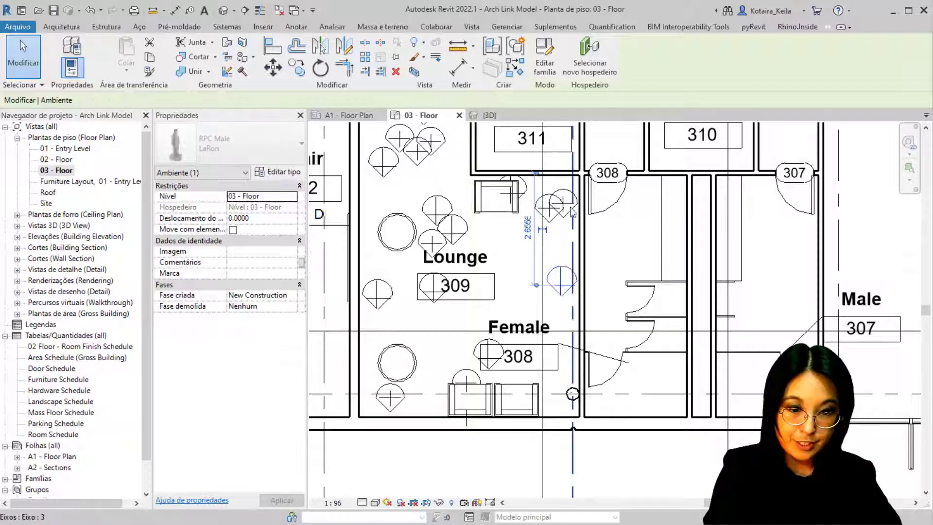
# Step: Move the rightmost of the two overlapping figures near the armchair below Electrical 311 downward to separate the pair
pyautogui.click(569, 202)
pyautogui.press('Down')
pyautogui.press('Down')
pyautogui.press('Down')
pyautogui.press('Down')
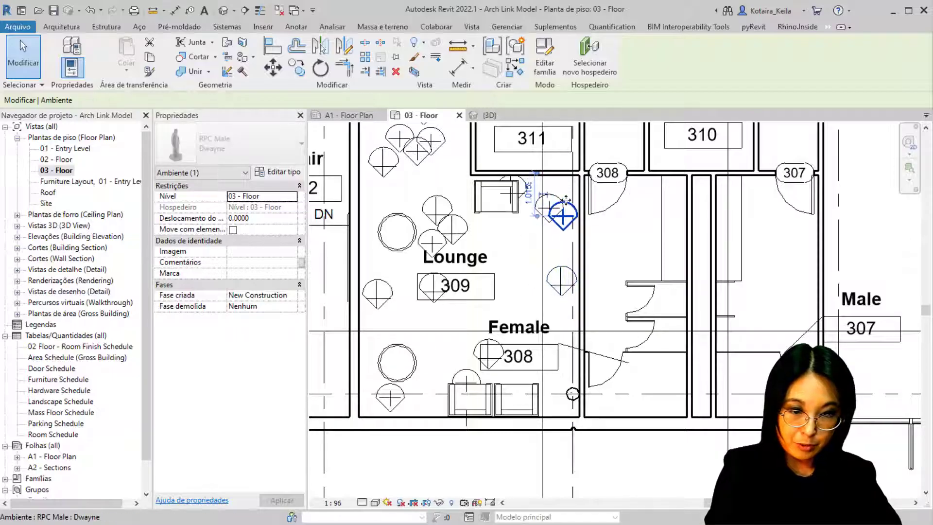
pyautogui.press('Down')
pyautogui.press('Down')
pyautogui.press('Down')
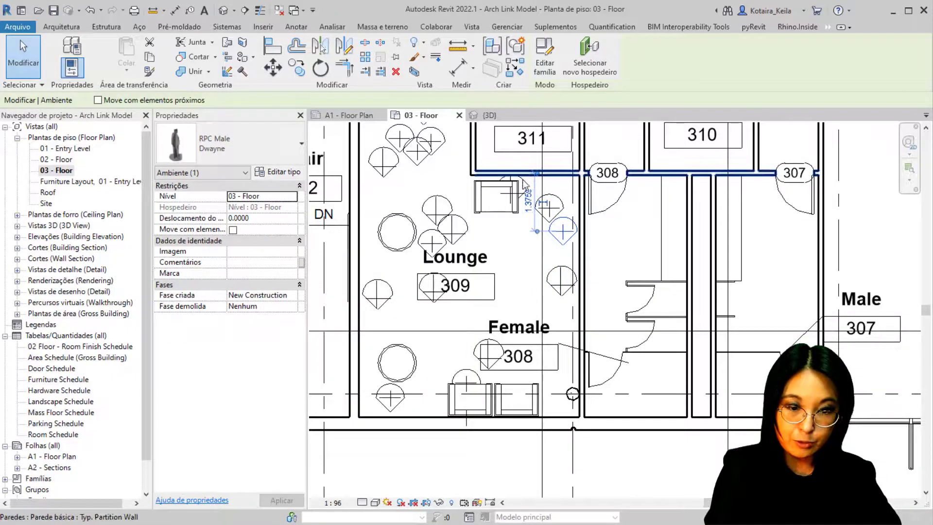
# Step: Shift the figure beside the armchair below Electrical 311 slightly down and the one overlapping the lower-wall armchair up
pyautogui.click(527, 188)
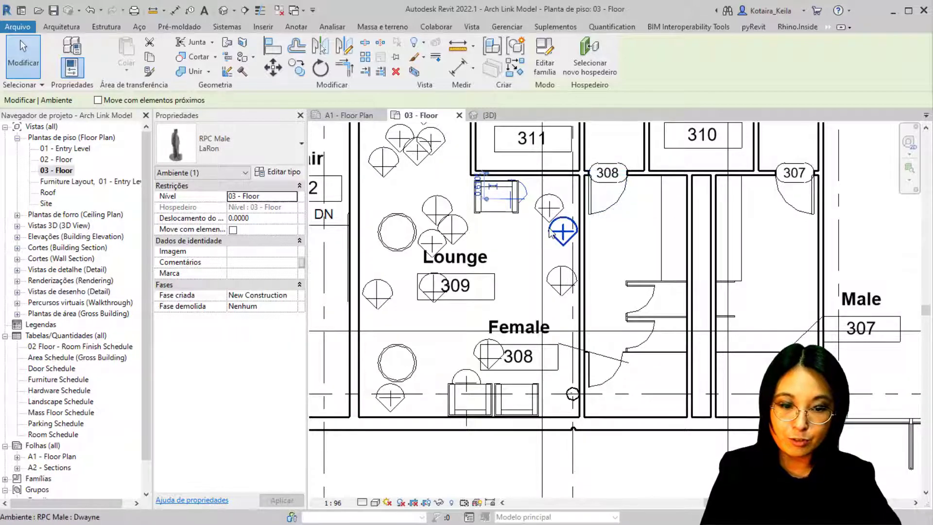
pyautogui.click(469, 376)
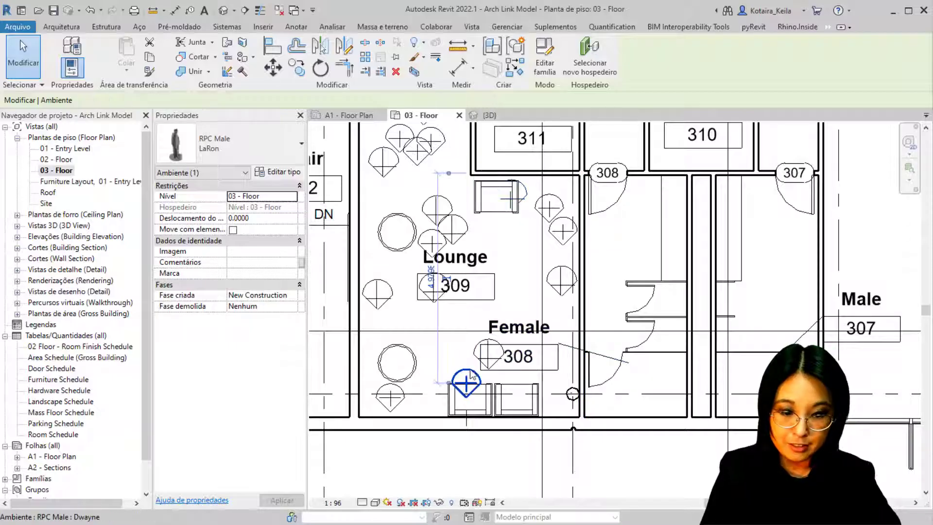
pyautogui.press('Up')
pyautogui.press('Up')
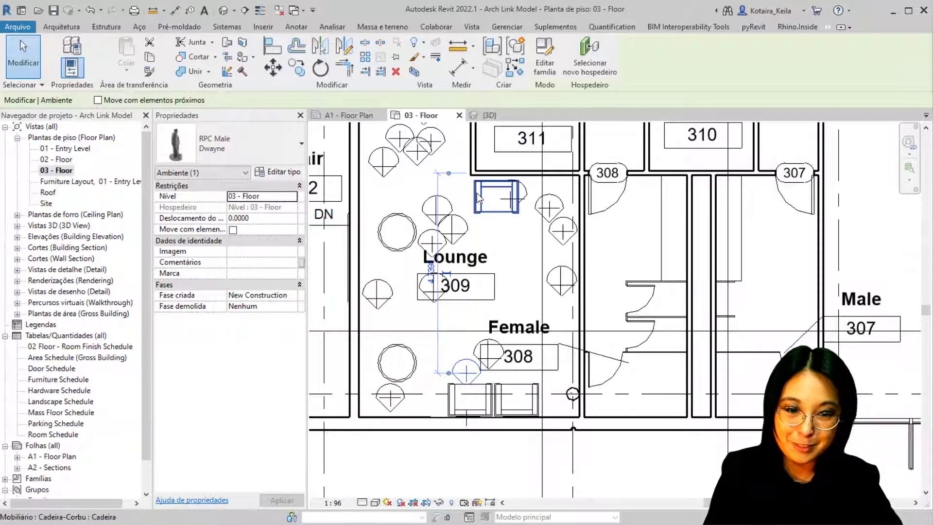
# Step: Rotate the two figures along the Lounge's left wall and the one right of the upper armchair to change their facing directions
pyautogui.moveTo(477, 194); pyautogui.dragTo(476, 313, button='middle')
pyautogui.moveTo(374, 273); pyautogui.dragTo(379, 238, button='middle')
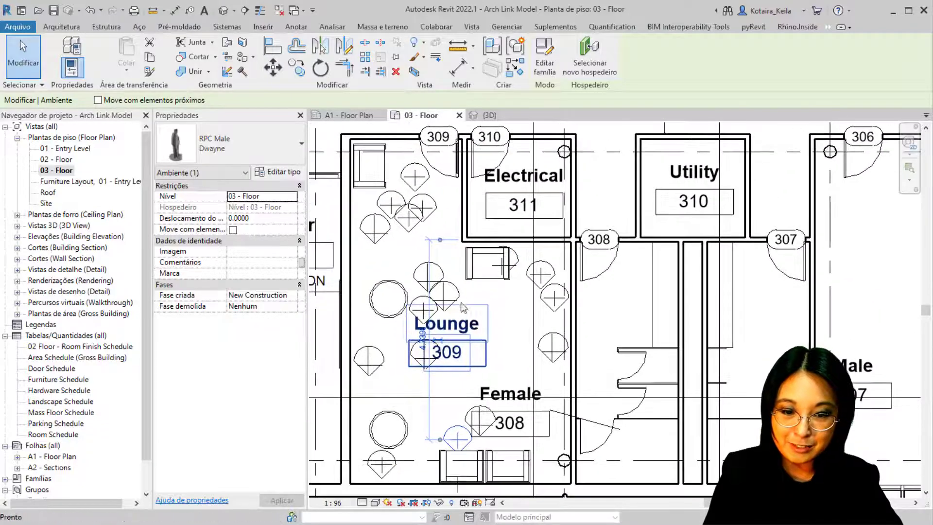
pyautogui.click(378, 238)
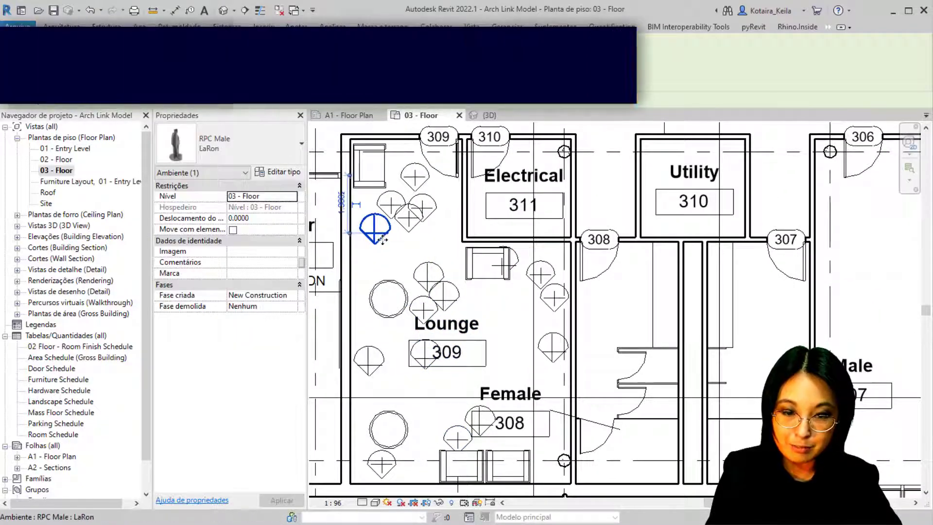
pyautogui.press('space')
pyautogui.click(553, 284)
pyautogui.click(368, 359)
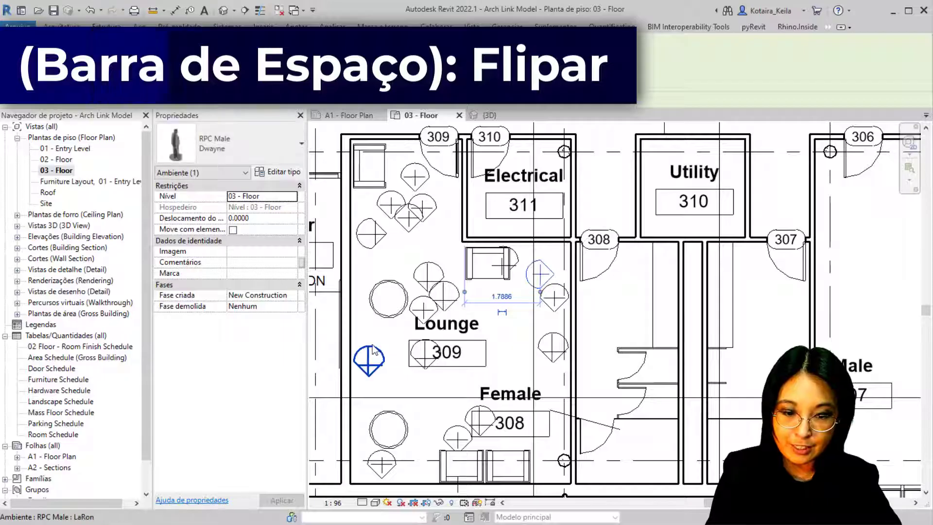
pyautogui.press('space')
pyautogui.click(540, 276)
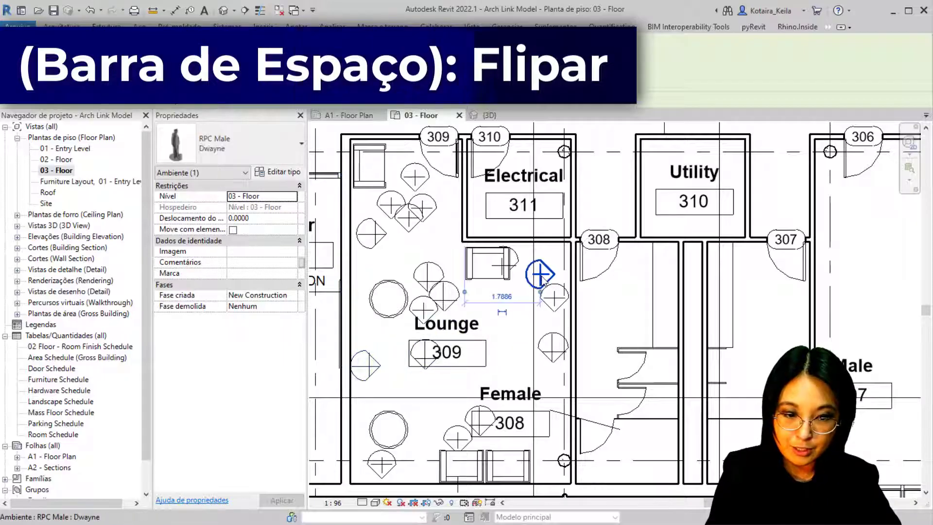
pyautogui.press('space')
pyautogui.press('space')
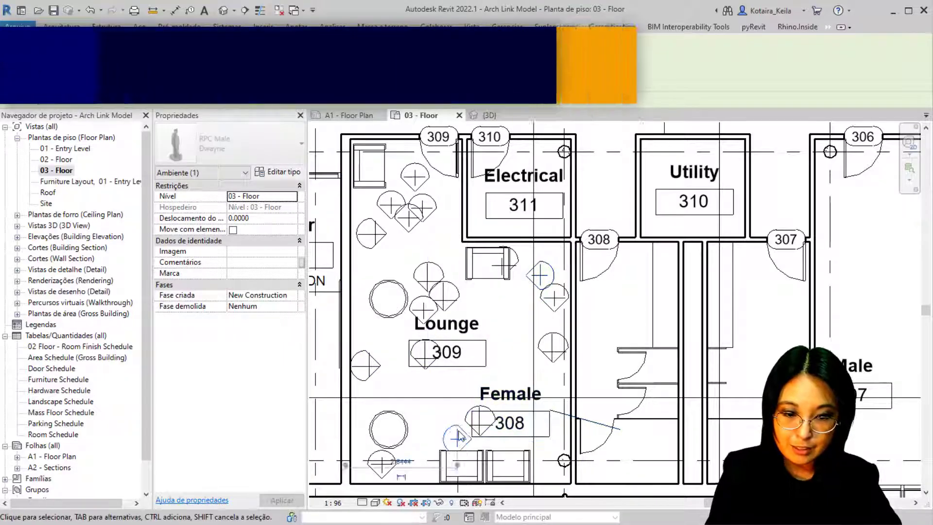
# Step: Rotate the figure at the Female 308 tag to face left and the one below the lower round table to face up
pyautogui.click(480, 417)
pyautogui.click(479, 414)
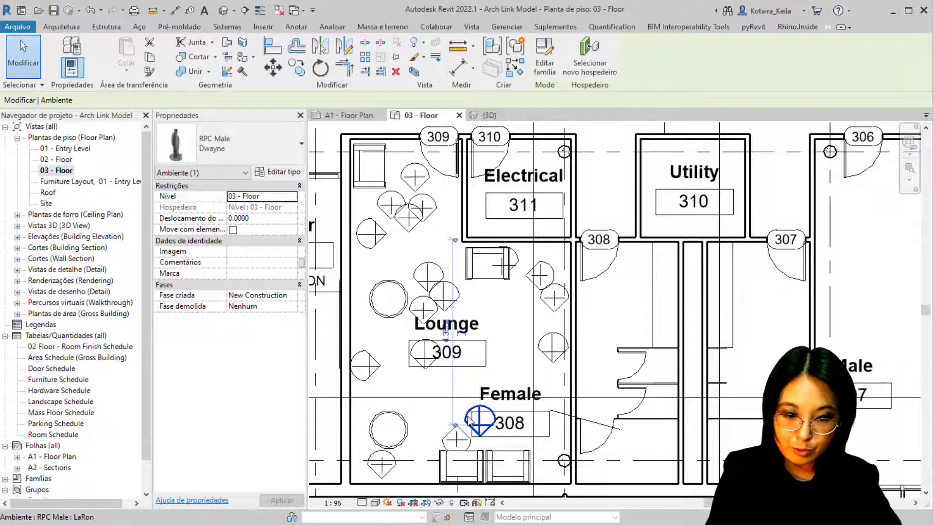
pyautogui.press('space')
pyautogui.press('space')
pyautogui.press('space')
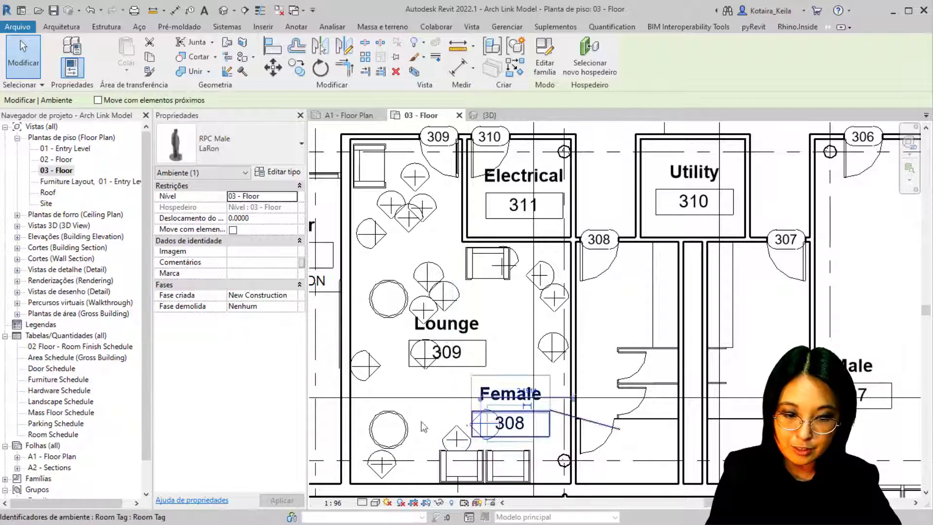
pyautogui.click(381, 464)
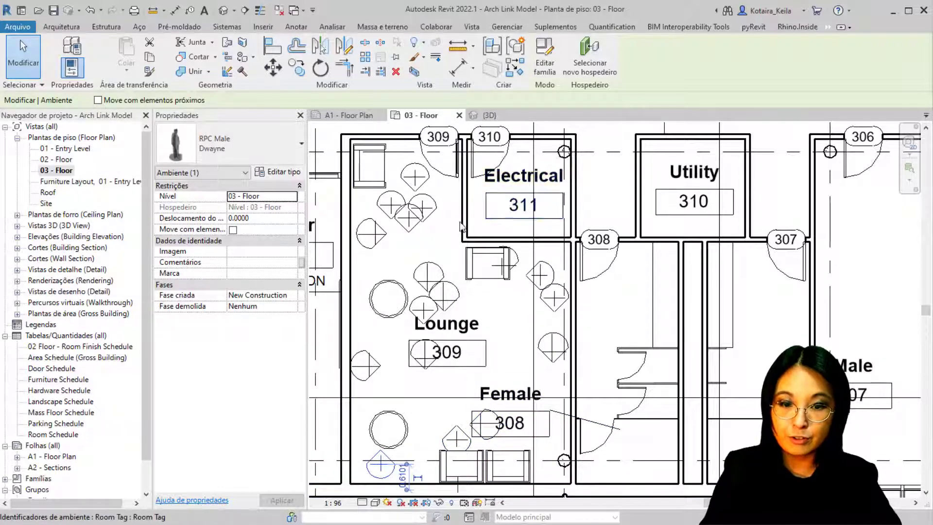
# Step: Select three figures and an armchair around the Lounge's edges and isolate that area in 3D with Selection Box
pyautogui.click(405, 176)
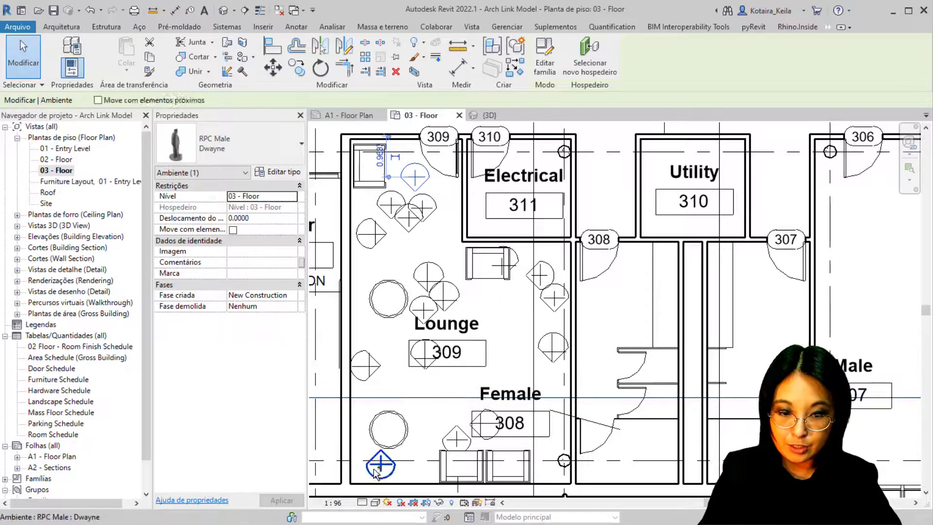
pyautogui.keyDown('ctrl'); pyautogui.click(382, 465); pyautogui.keyUp('ctrl')
pyautogui.keyDown('ctrl'); pyautogui.click(554, 298); pyautogui.keyUp('ctrl')
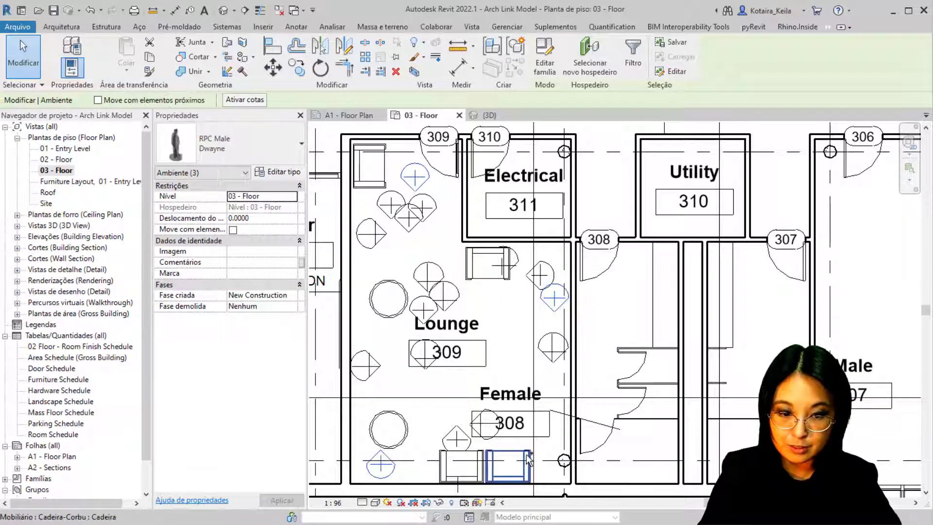
pyautogui.keyDown('ctrl'); pyautogui.click(508, 465); pyautogui.keyUp('ctrl')
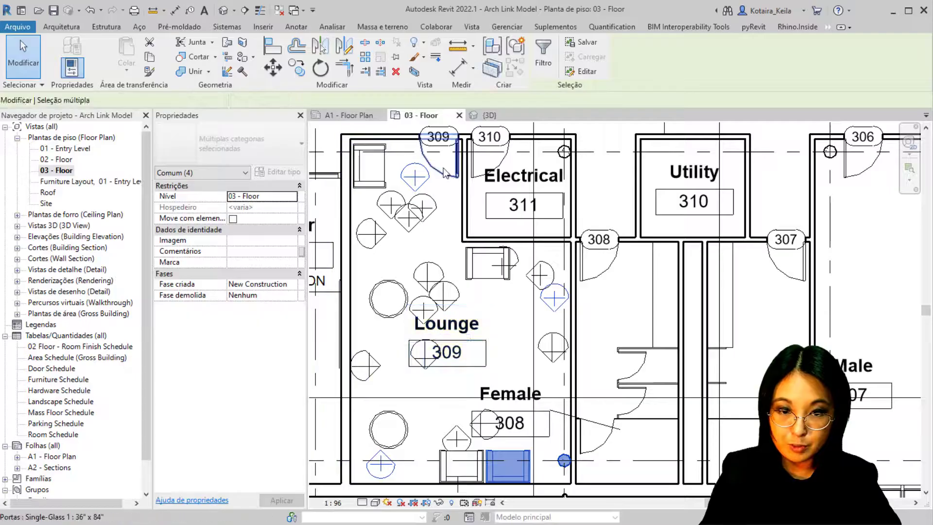
pyautogui.click(414, 72)
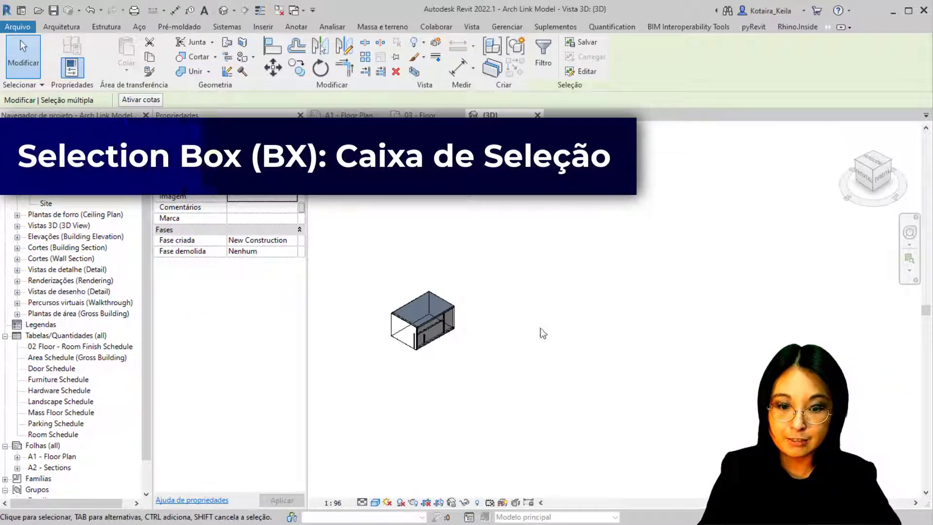
# Step: Resize the 3D section box to cut open the top and extend its sides over the rooms adjoining the Lounge
pyautogui.click(493, 311)
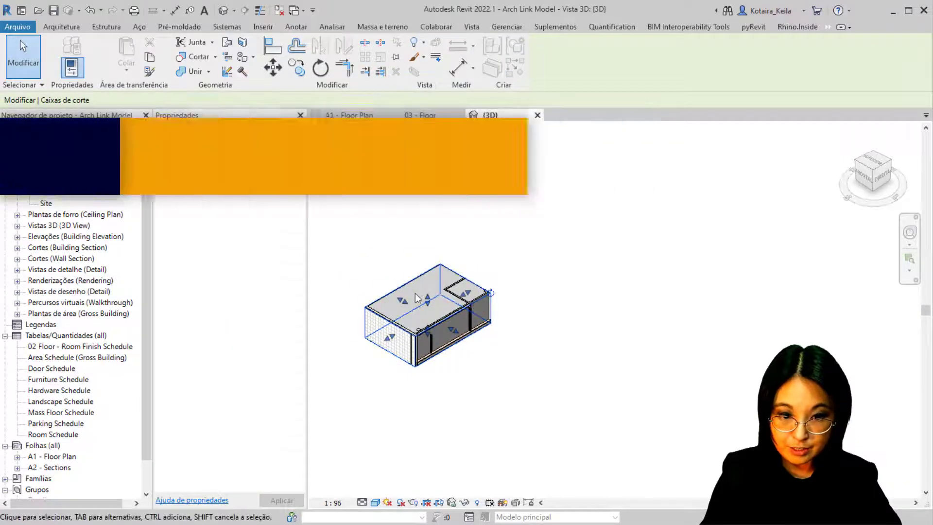
pyautogui.moveTo(428, 298); pyautogui.dragTo(428, 309)
pyautogui.keyDown('shift'); pyautogui.moveTo(516, 337); pyautogui.dragTo(602, 342, button='middle'); pyautogui.keyUp('shift')
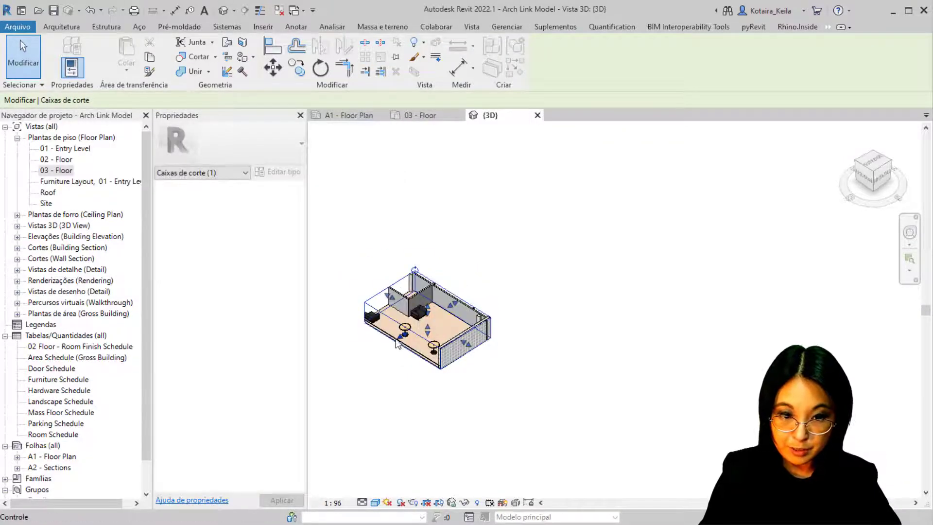
pyautogui.moveTo(396, 343); pyautogui.dragTo(362, 362)
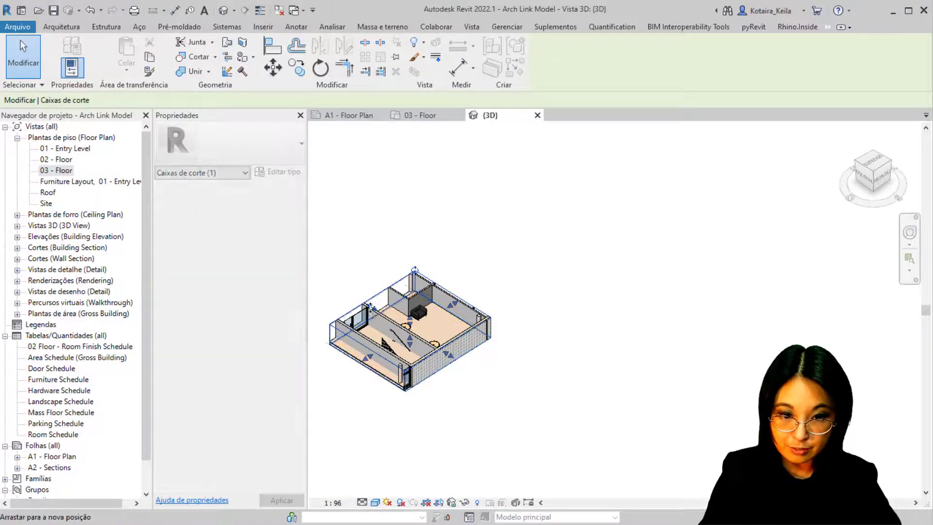
pyautogui.moveTo(371, 308); pyautogui.dragTo(352, 296)
pyautogui.keyDown('shift'); pyautogui.moveTo(437, 343); pyautogui.dragTo(456, 423, button='middle'); pyautogui.keyUp('shift')
pyautogui.scroll(3, 410, 319)
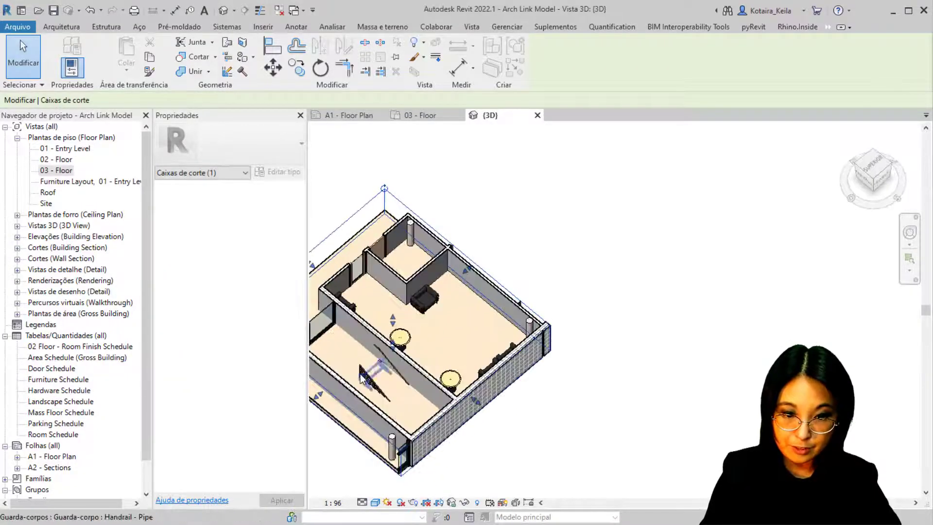
pyautogui.moveTo(361, 374); pyautogui.dragTo(438, 376, button='middle')
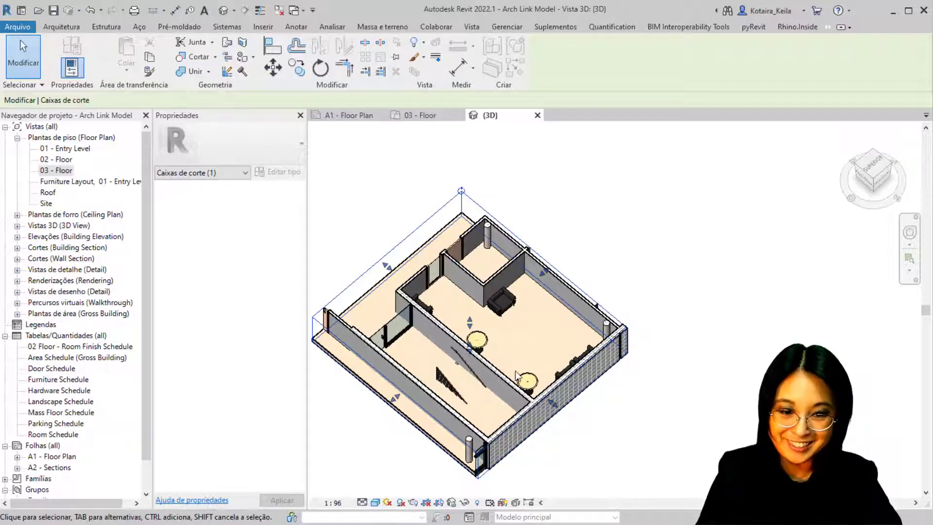
# Step: Open the 3D view's visibility/graphics overrides and select all model categories
pyautogui.click(371, 211)
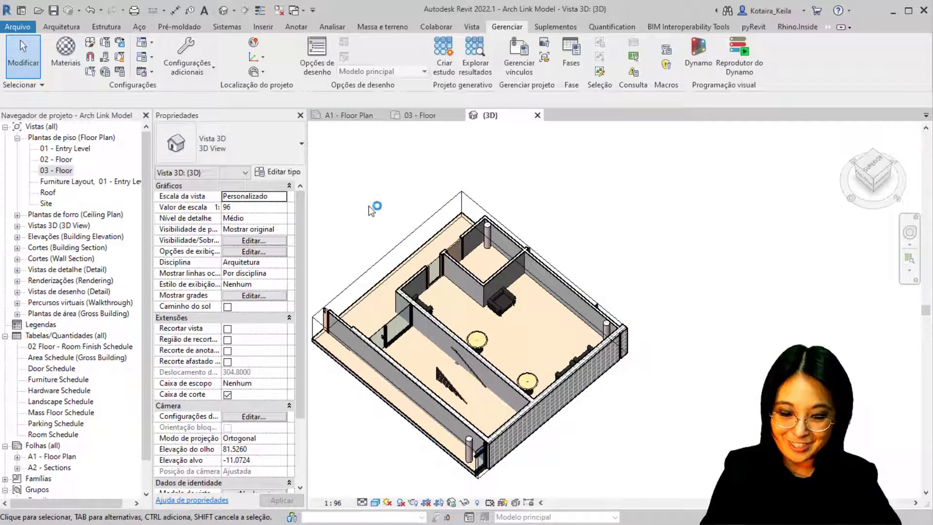
pyautogui.press('g')
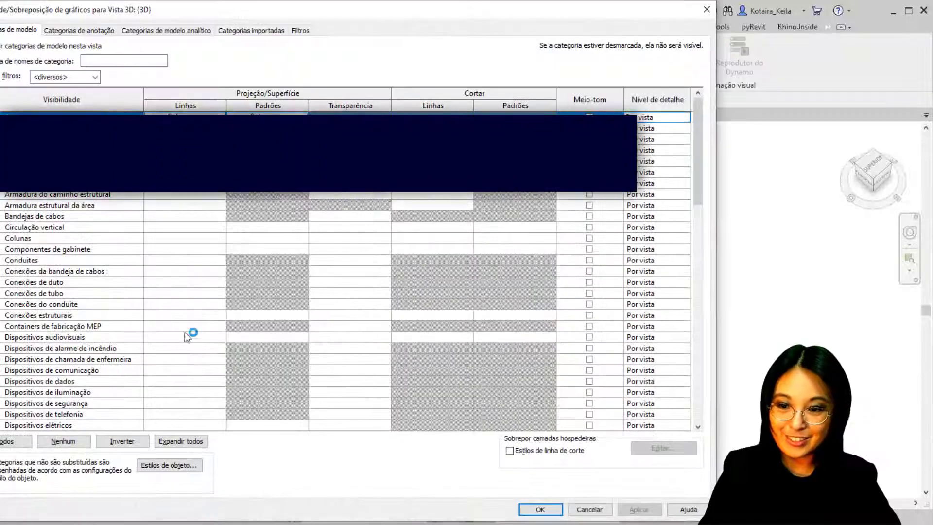
pyautogui.click(6, 438)
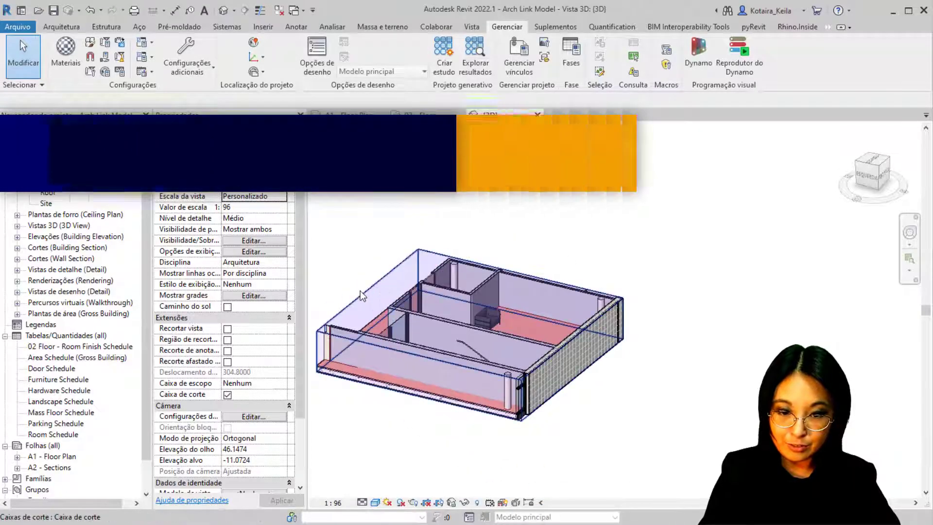
# Step: Examine the figures and seating in the cut-open Lounge from opposite sides in the 3D view
pyautogui.click(362, 294)
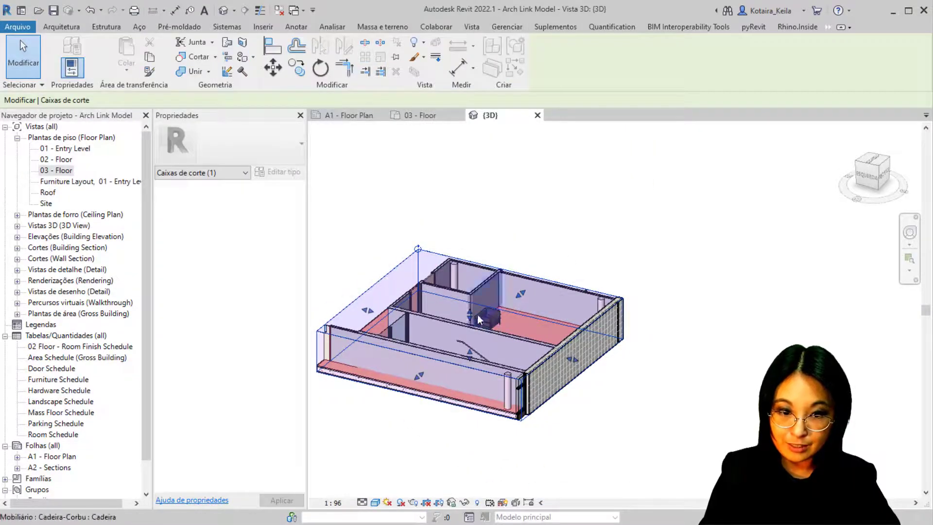
pyautogui.moveTo(489, 316); pyautogui.dragTo(494, 352)
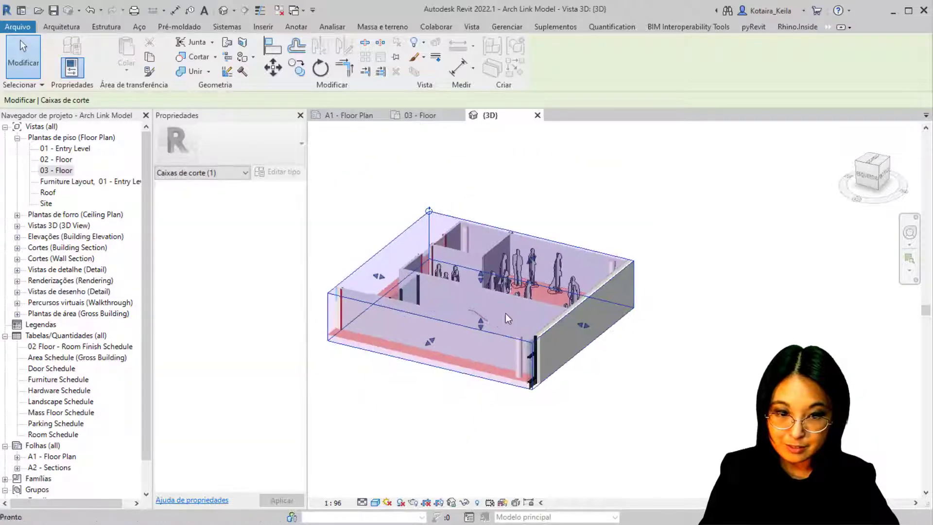
pyautogui.keyDown('shift'); pyautogui.moveTo(494, 351); pyautogui.dragTo(523, 397, button='middle'); pyautogui.keyUp('shift')
pyautogui.scroll(2, 433, 434)
pyautogui.click(446, 432)
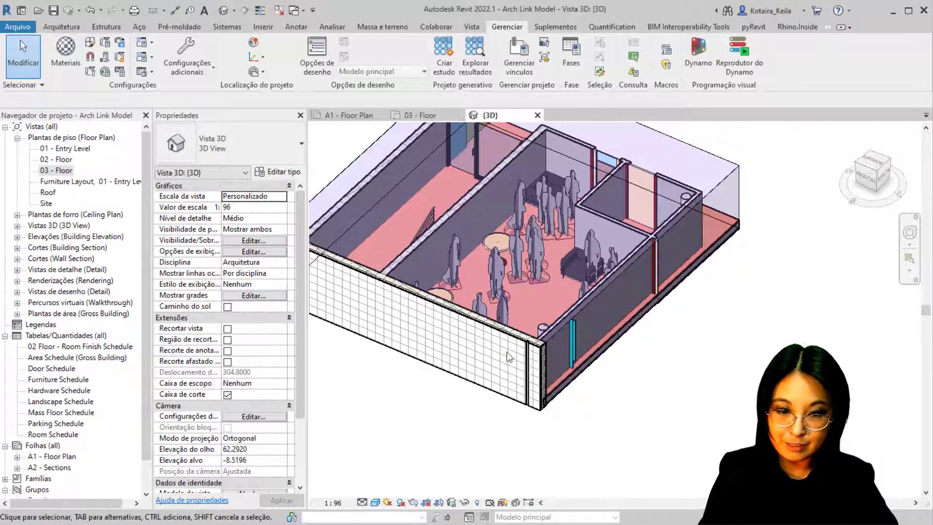
pyautogui.scroll(4, 500, 194)
pyautogui.moveTo(599, 209); pyautogui.dragTo(469, 274)
pyautogui.keyDown('shift'); pyautogui.moveTo(599, 209); pyautogui.dragTo(508, 357, button='middle'); pyautogui.keyUp('shift')
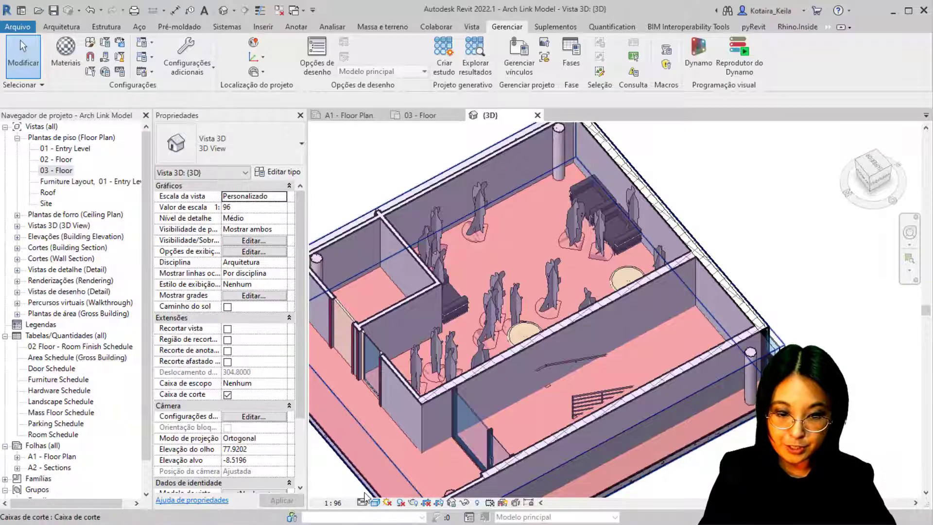
# Step: Set the 3D view's scale to 1:100, its detail level to Alto and its visual style to Realista
pyautogui.click(344, 504)
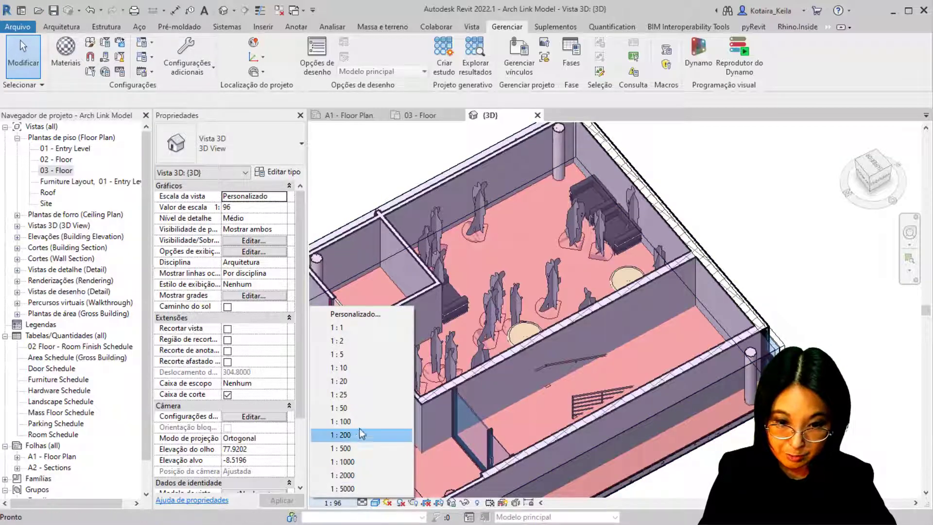
pyautogui.click(342, 422)
pyautogui.click(362, 502)
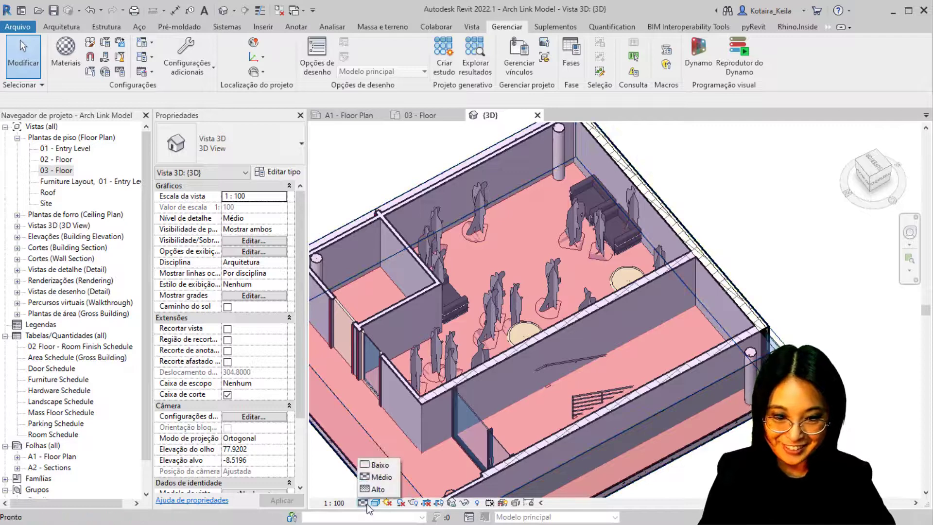
pyautogui.click(377, 490)
pyautogui.click(376, 503)
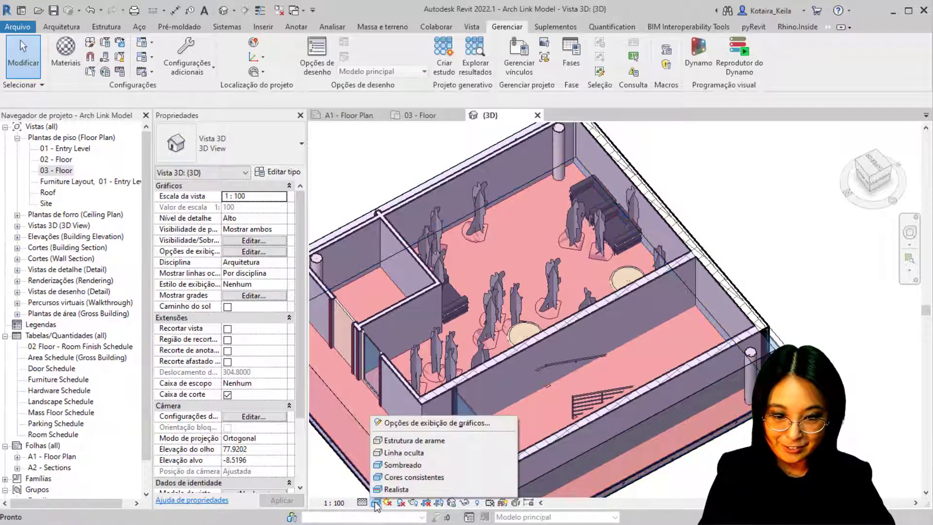
pyautogui.click(396, 489)
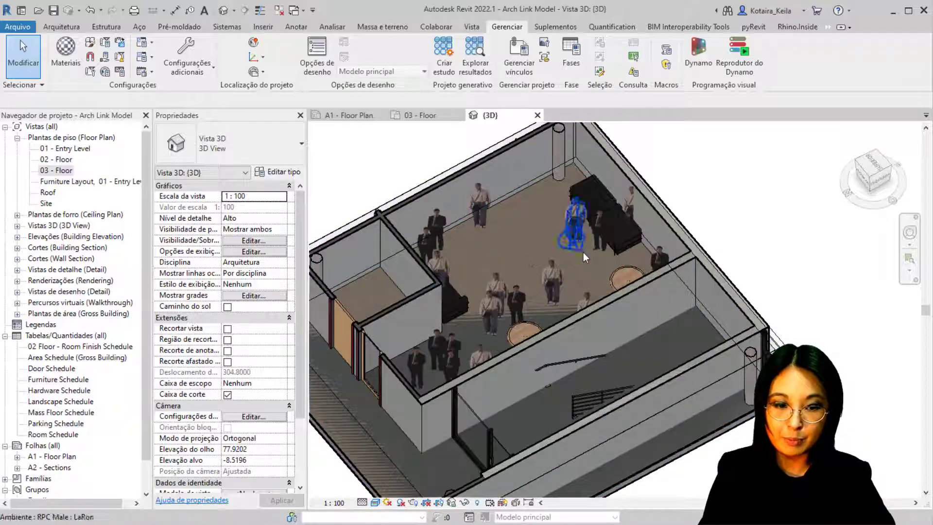
# Step: Move the figure behind the black armchairs onto the open Lounge floor and change its type to RPC Male Jay
pyautogui.click(631, 215)
pyautogui.moveTo(631, 215); pyautogui.dragTo(530, 224)
pyautogui.click(248, 136)
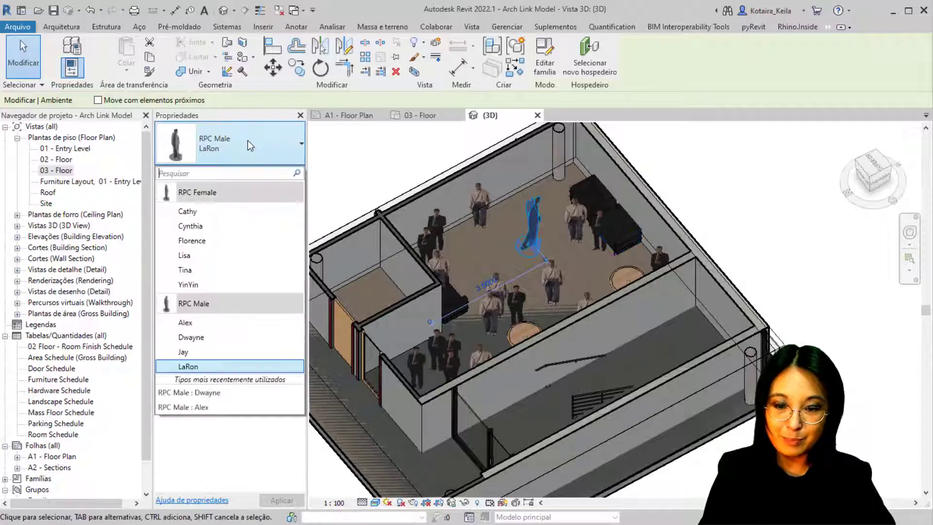
pyautogui.click(188, 352)
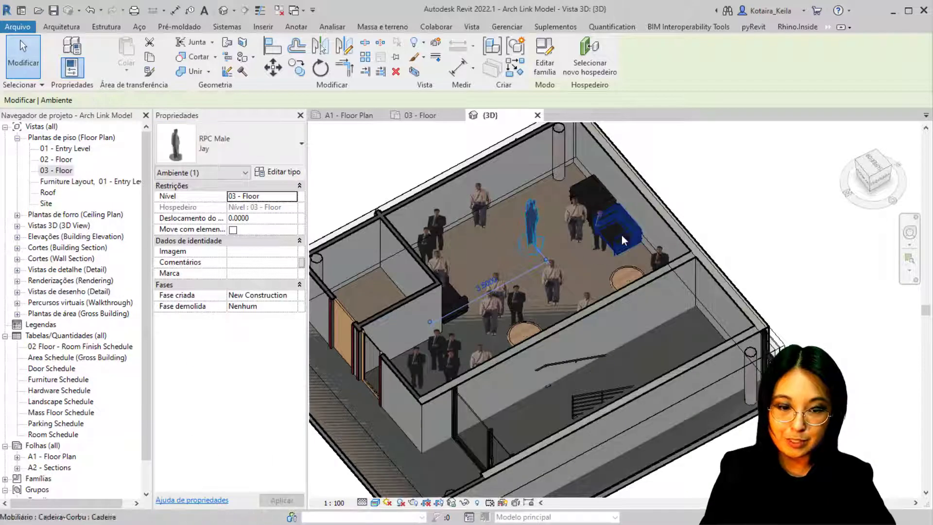
pyautogui.click(690, 205)
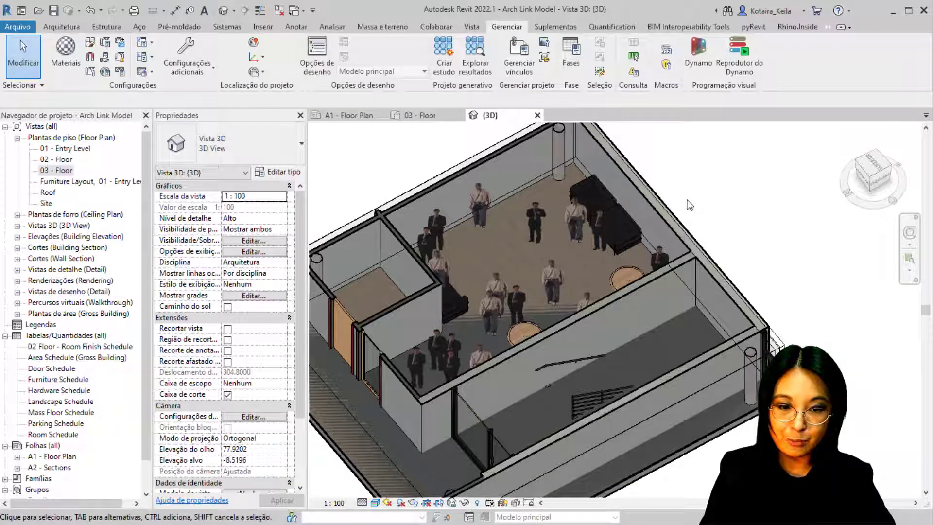
# Step: Change the rear figure of the group beside the small room's outer corner to RPC Female Lisa
pyautogui.click(440, 229)
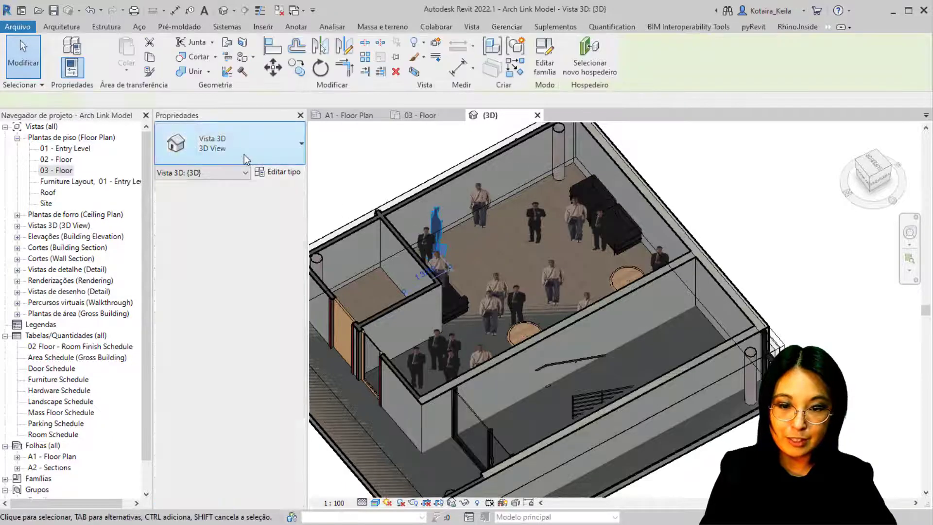
pyautogui.click(243, 155)
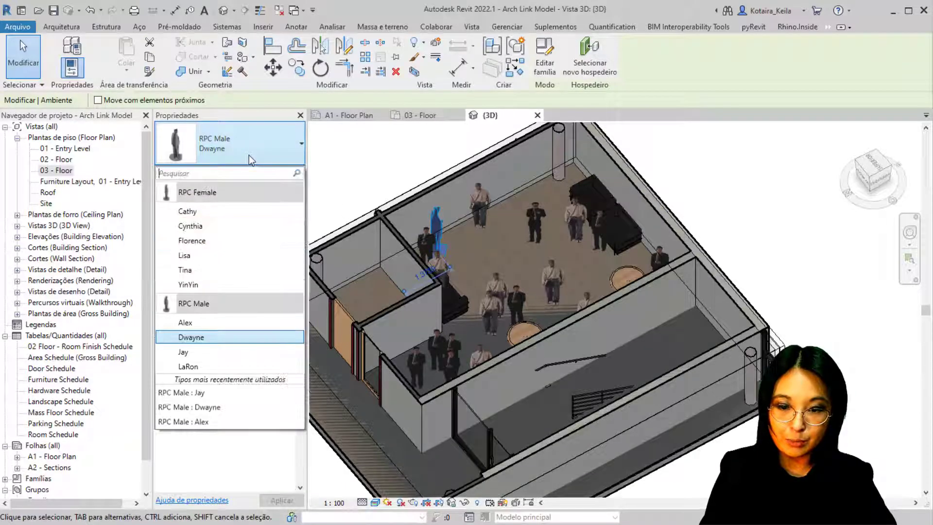
pyautogui.click(200, 286)
pyautogui.click(599, 273)
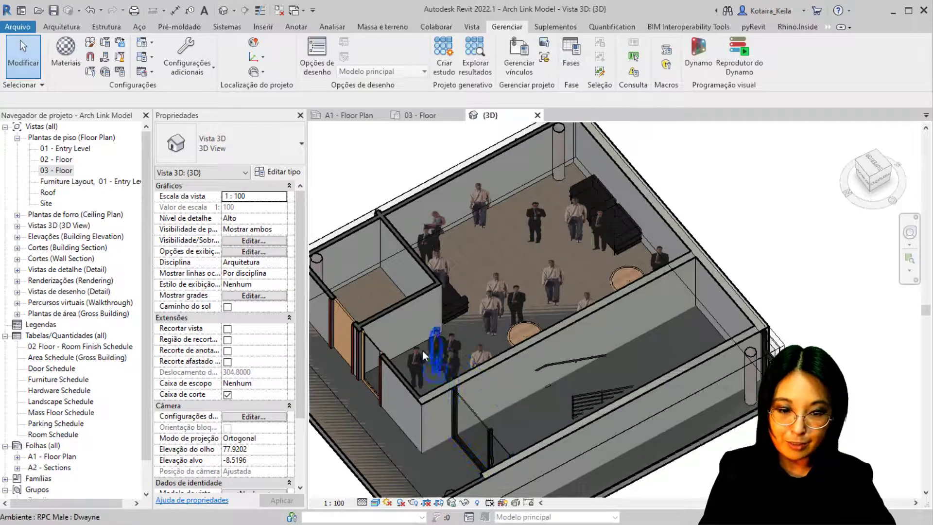
# Step: Change the rear Dwayne figure closest to the partition in the entrance corner group to RPC Male Alex
pyautogui.scroll(3, 402, 385)
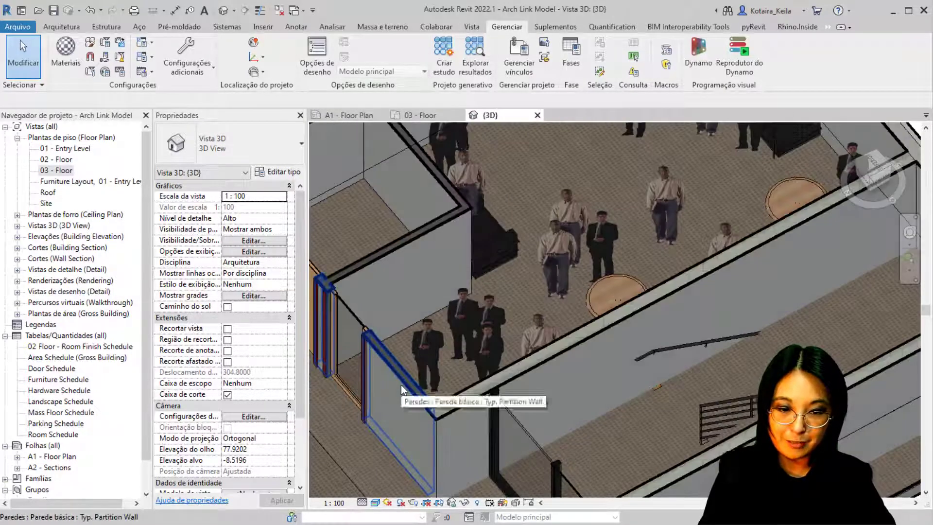
pyautogui.click(462, 319)
pyautogui.click(246, 141)
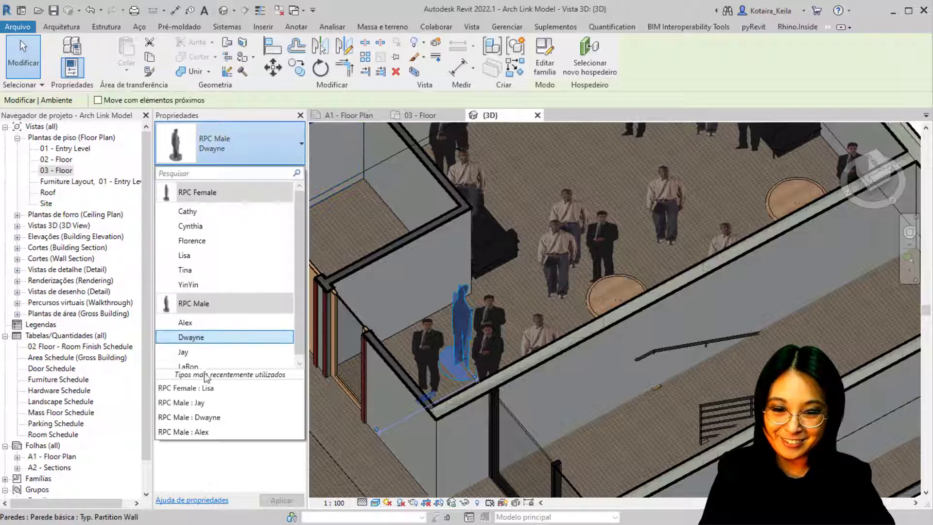
pyautogui.click(192, 322)
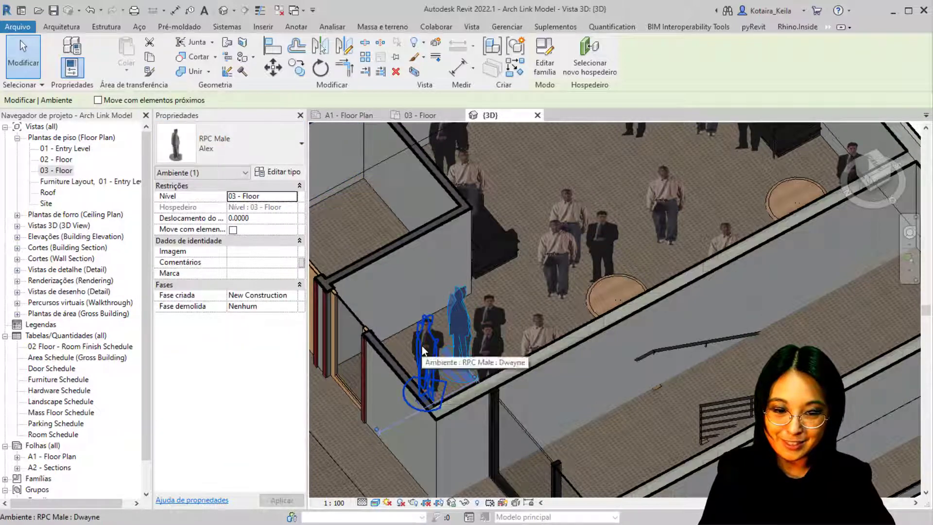
# Step: Change the Dwayne figure beside Alex, at the back of the entrance corner group, to RPC Female Tina
pyautogui.moveTo(421, 346); pyautogui.dragTo(508, 322)
pyautogui.click(273, 144)
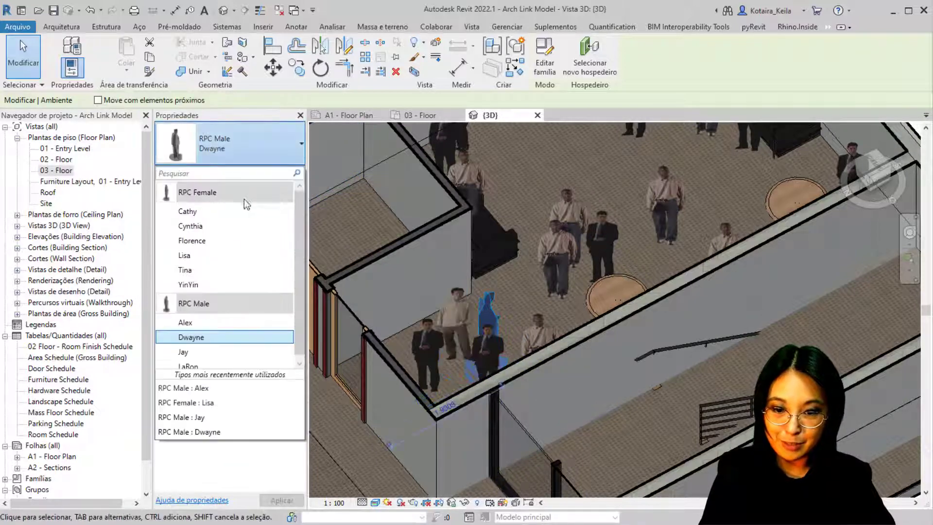
pyautogui.click(194, 334)
pyautogui.moveTo(558, 312); pyautogui.dragTo(548, 360, button='middle')
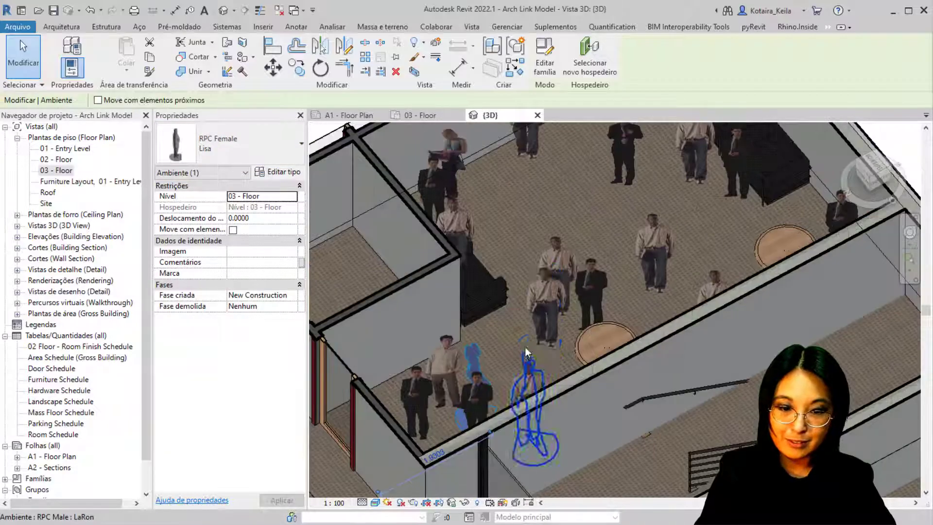
pyautogui.click(535, 348)
pyautogui.click(482, 354)
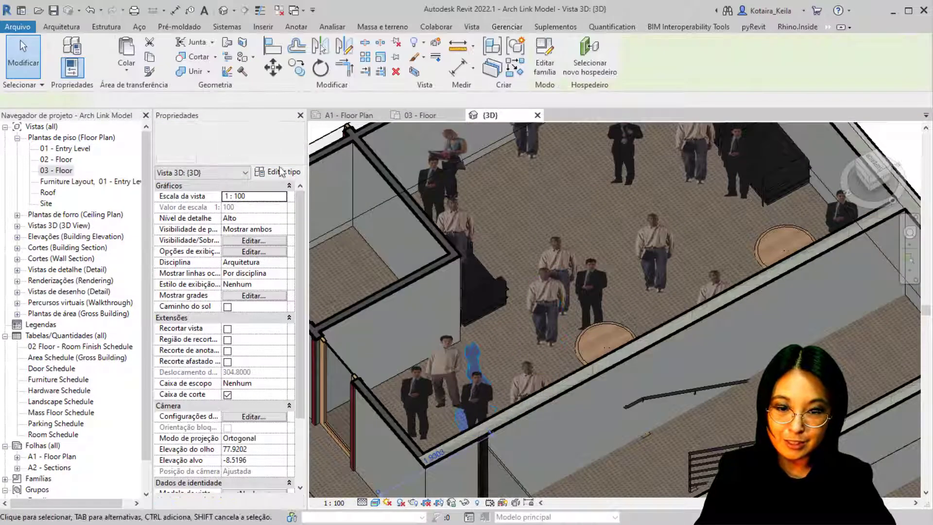
pyautogui.click(509, 310)
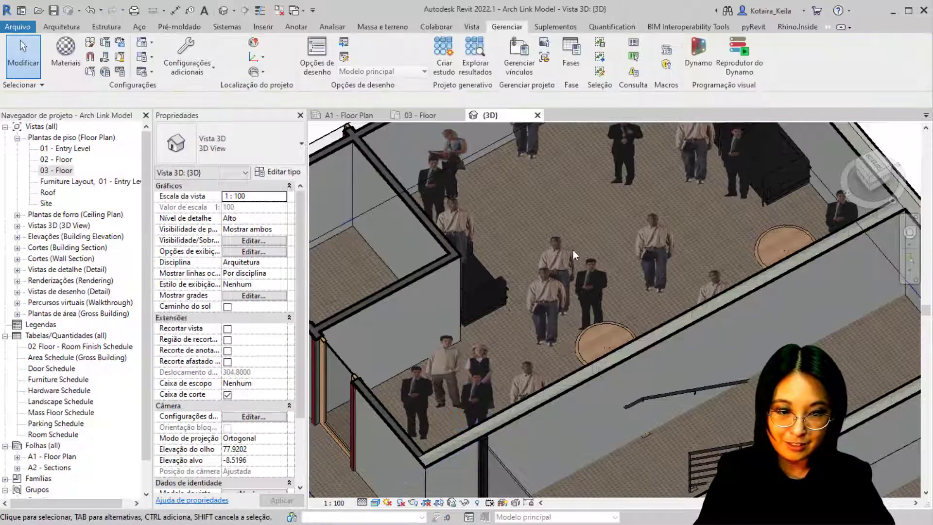
# Step: Change the rear LaRon figure near the lower round table to RPC Female Florence and the lone one between the tables to RPC Female Cathy
pyautogui.click(566, 254)
pyautogui.click(220, 142)
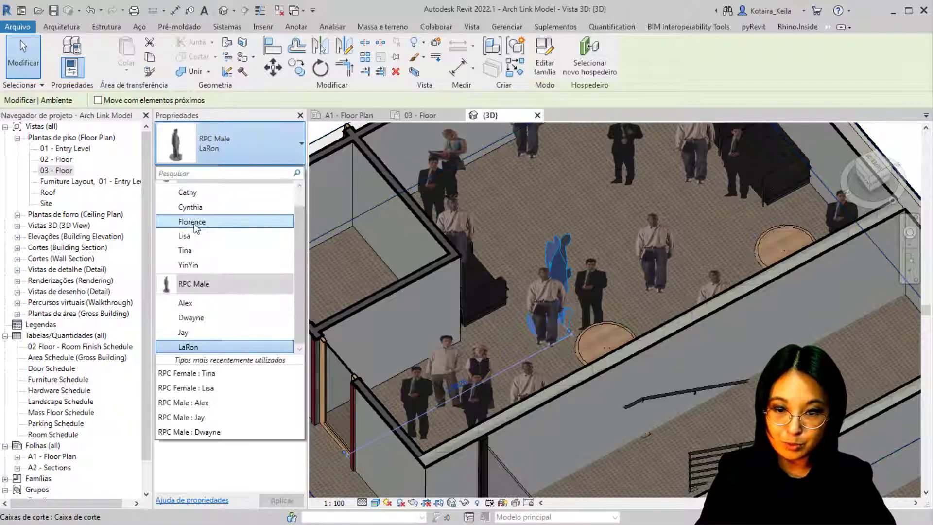
pyautogui.click(215, 222)
pyautogui.click(627, 276)
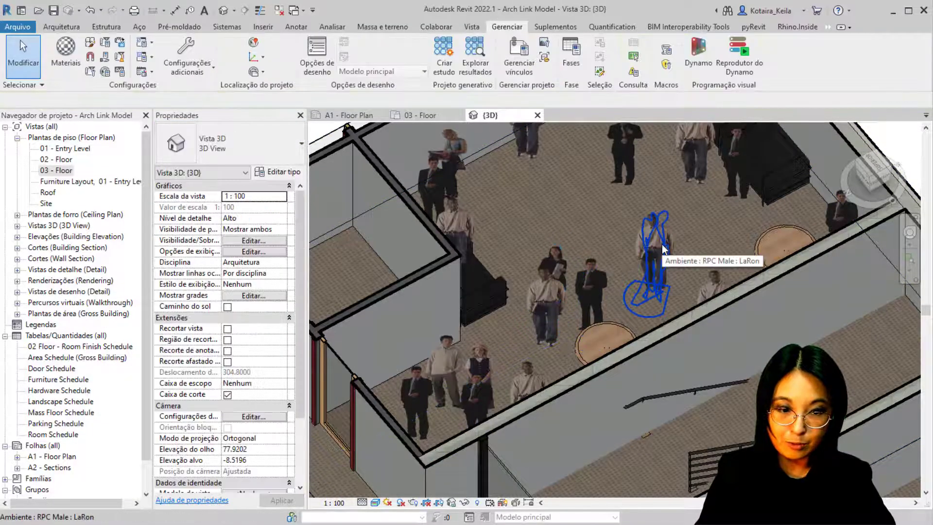
pyautogui.click(662, 243)
pyautogui.click(221, 144)
pyautogui.click(213, 207)
pyautogui.press('Escape')
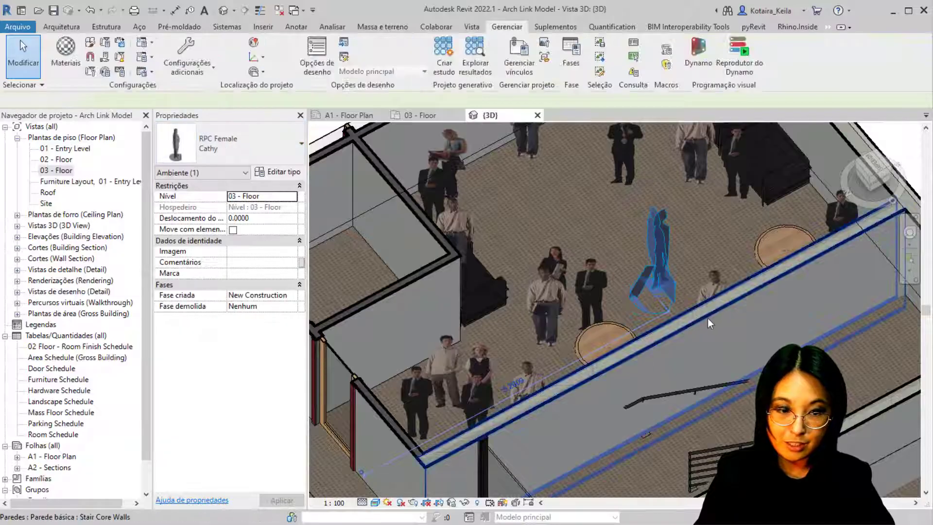
# Step: Change the Dwayne figure behind the upper round table, next to the stair wall, to RPC Female YinYin
pyautogui.scroll(2, 636, 354)
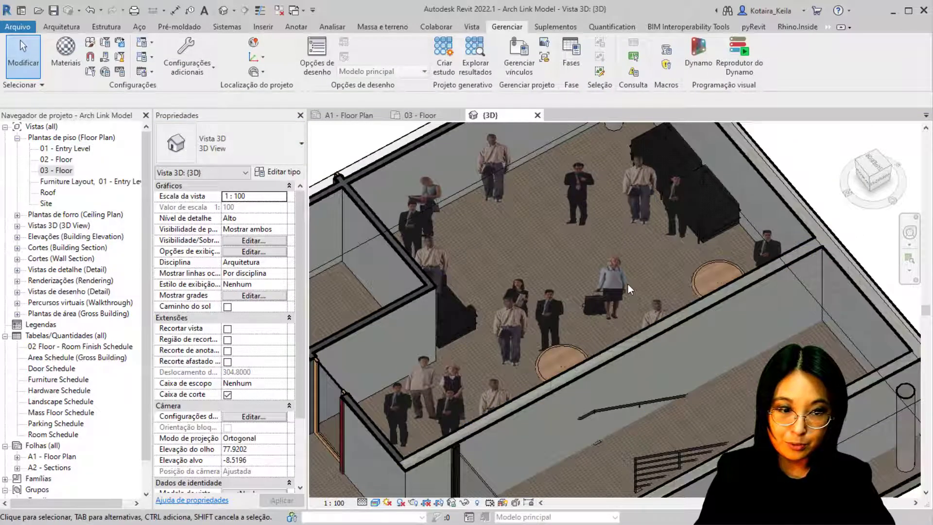
pyautogui.click(766, 249)
pyautogui.click(217, 141)
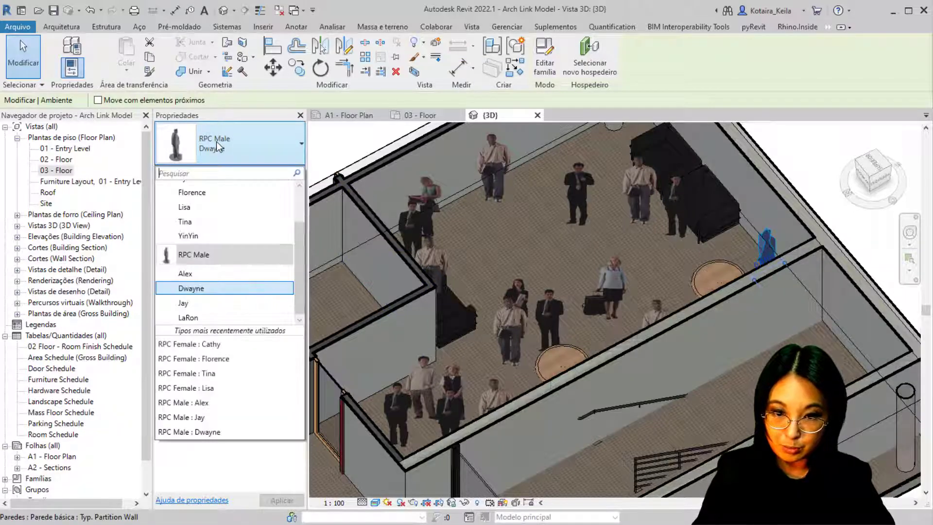
pyautogui.click(211, 236)
pyautogui.press('Escape')
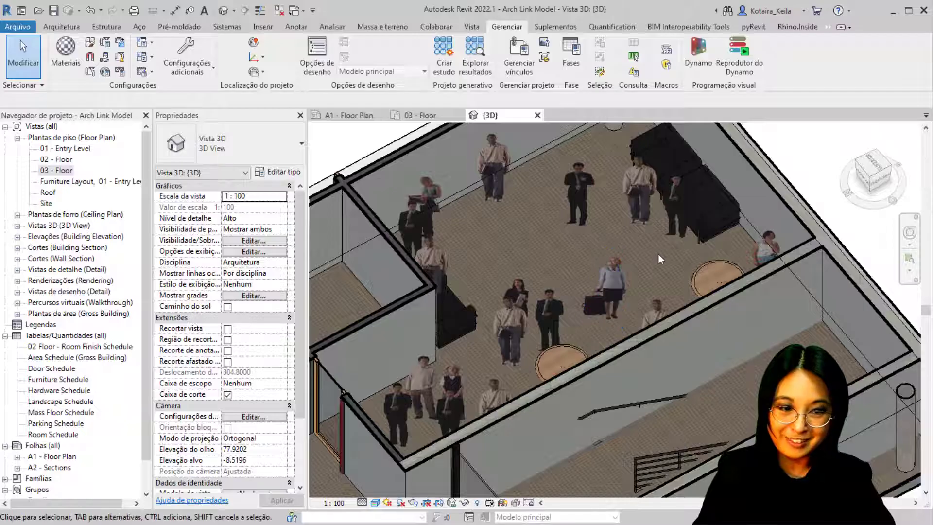
# Step: Change the figure in front of Tina to RPC Male Jay and delete the Dwayne figure beside the black armchairs
pyautogui.click(450, 408)
pyautogui.click(254, 142)
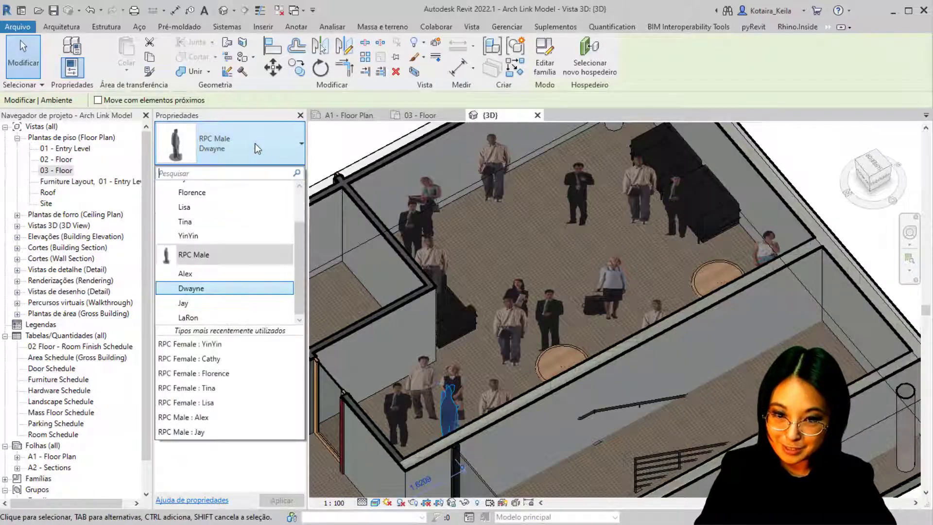
pyautogui.click(233, 305)
pyautogui.moveTo(448, 411); pyautogui.dragTo(677, 233)
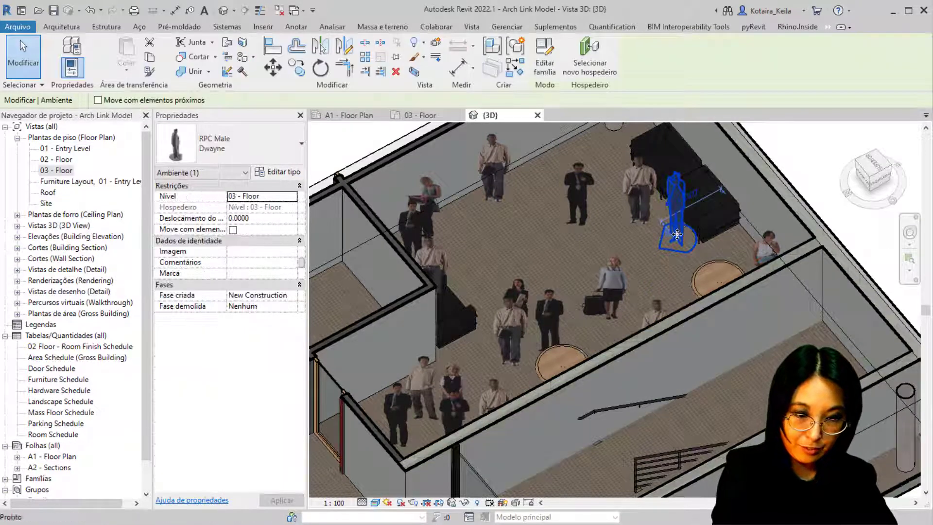
pyautogui.press('Delete')
# Step: Move the LaRon figure behind the armchair near the small room onto open floor and change it to RPC Female YinYin
pyautogui.click(444, 253)
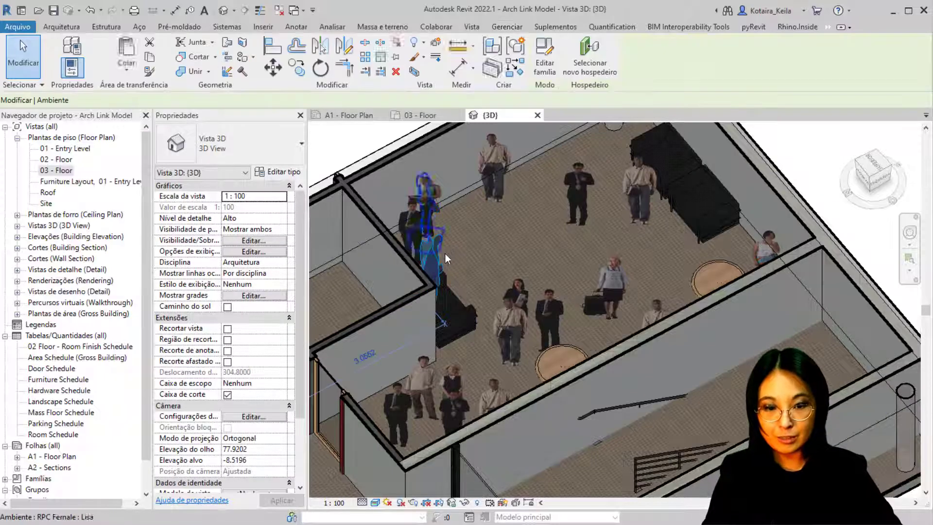
pyautogui.moveTo(445, 254); pyautogui.dragTo(494, 246)
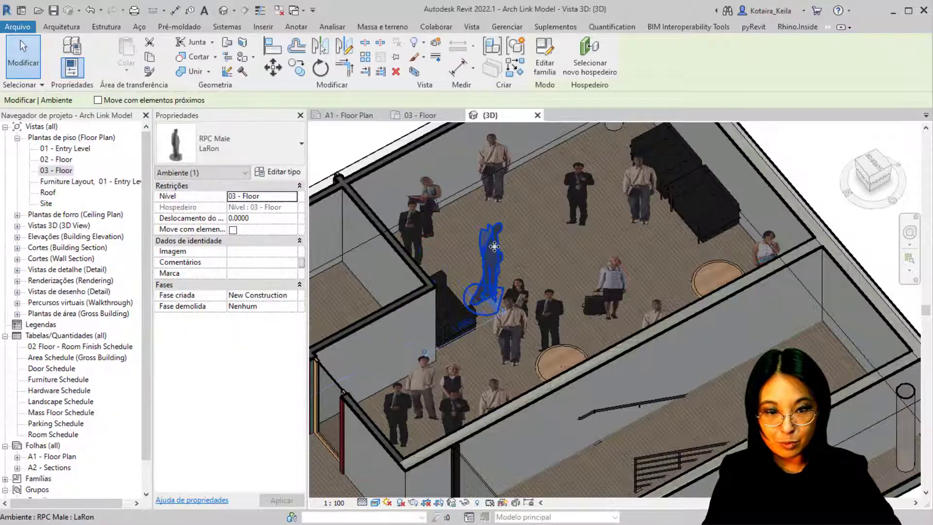
pyautogui.click(242, 138)
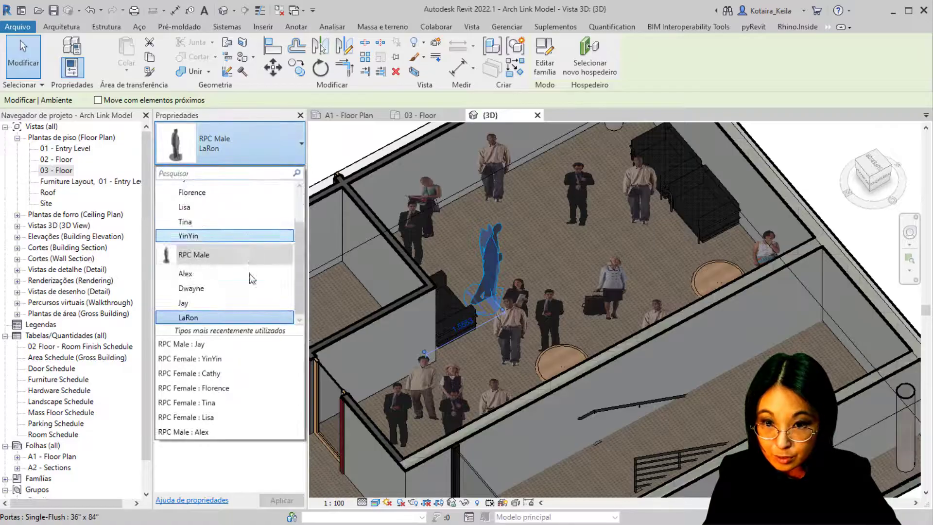
pyautogui.click(238, 236)
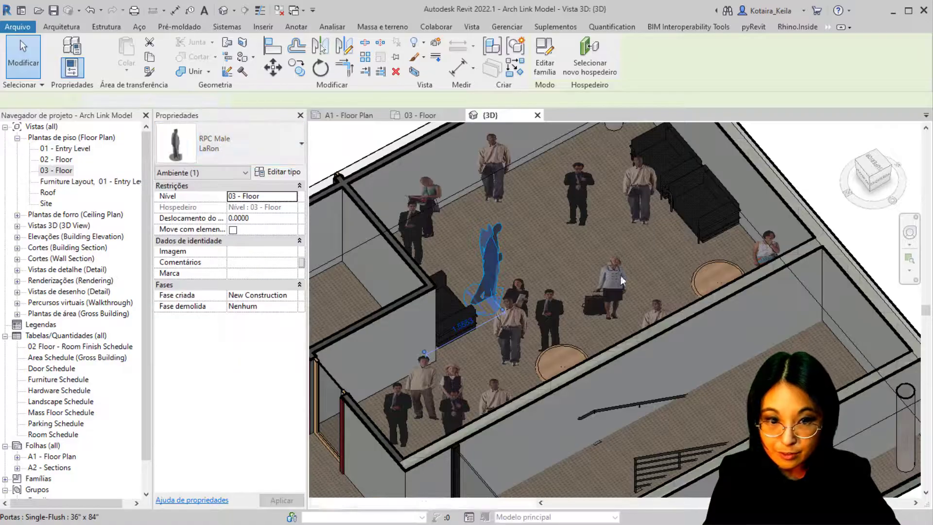
pyautogui.click(830, 174)
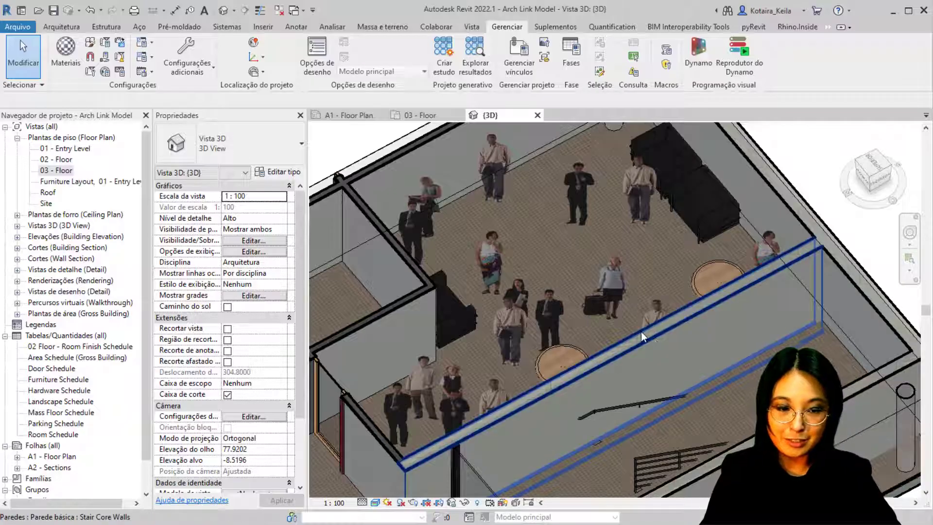
pyautogui.click(622, 285)
pyautogui.click(226, 140)
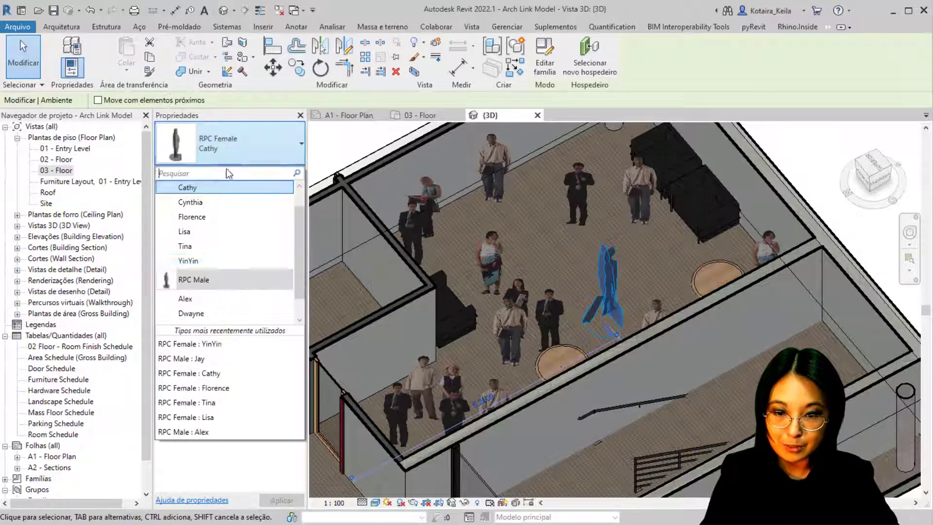
pyautogui.scroll(-1, 242, 290)
pyautogui.scroll(2, 241, 288)
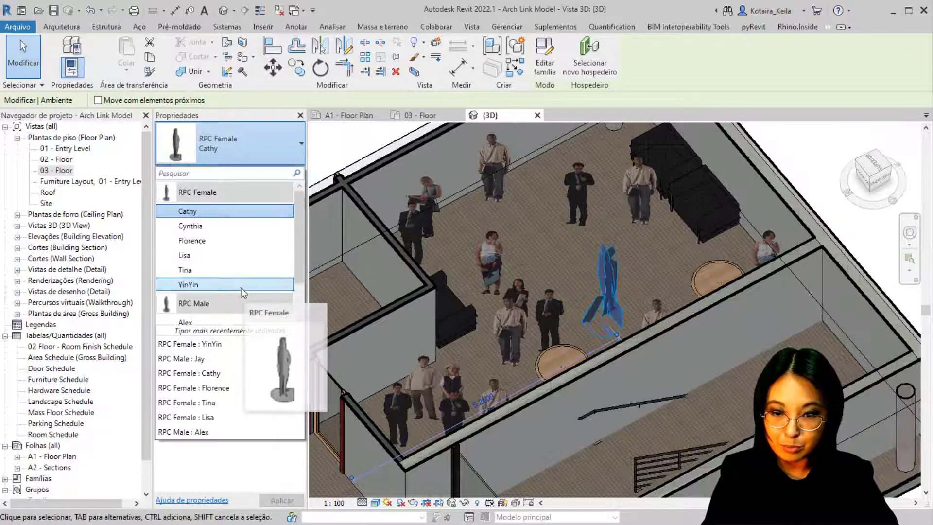
pyautogui.click(610, 283)
# Step: Create a similar component from the Cathy figure as RPC Shrub Acacia 3'-6" and place it on the open floor in the middle of the lounge
pyautogui.click(611, 283)
pyautogui.press('c')
pyautogui.press('s')
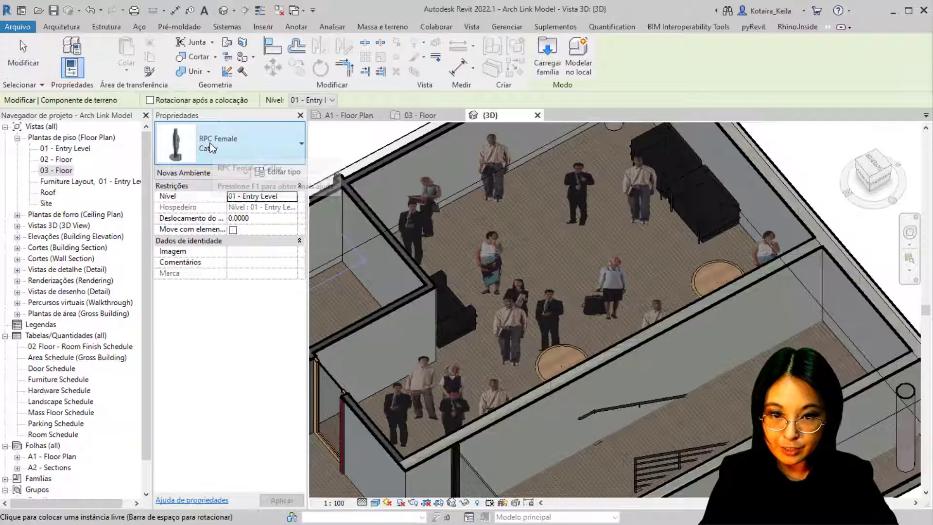
pyautogui.click(234, 158)
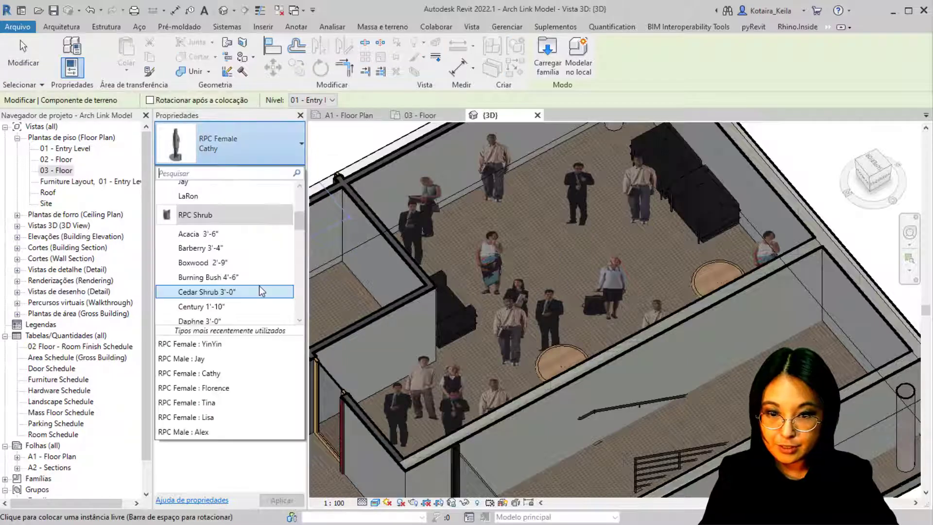
pyautogui.click(208, 231)
pyautogui.click(559, 260)
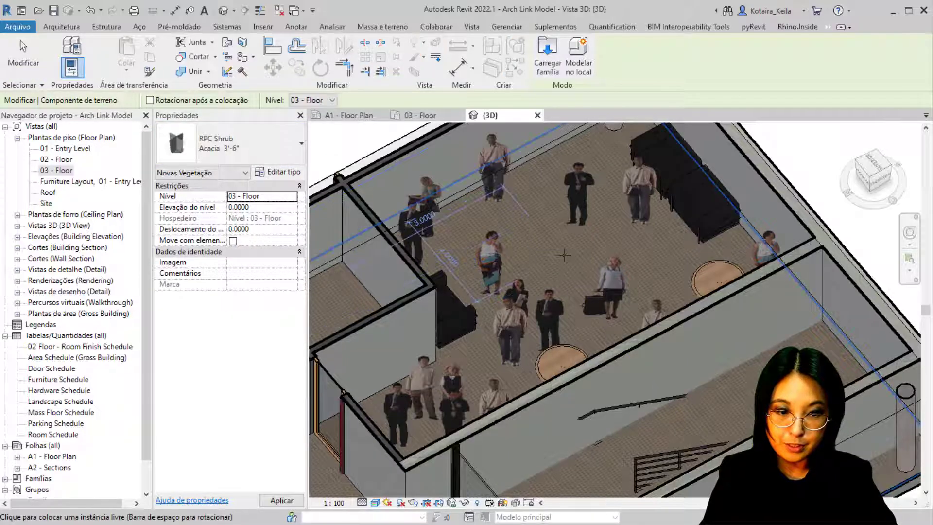
pyautogui.press('Escape')
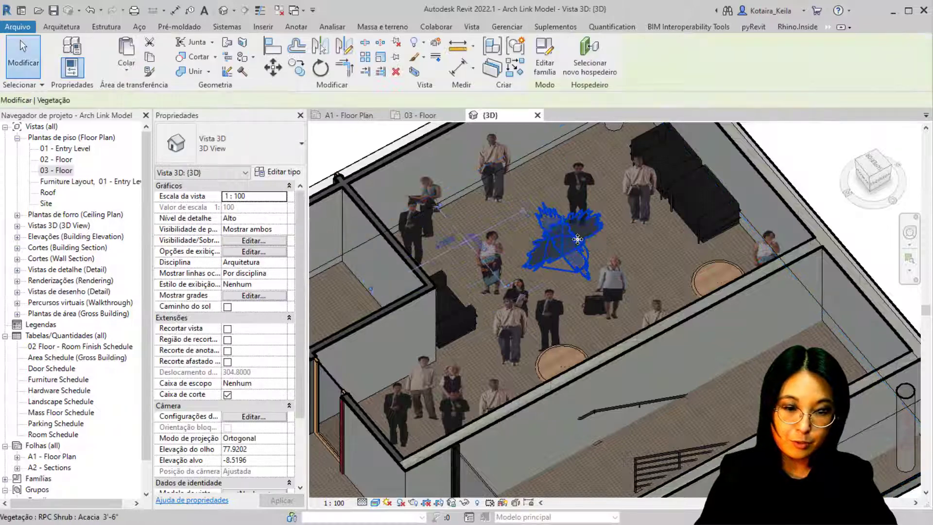
pyautogui.press('Escape')
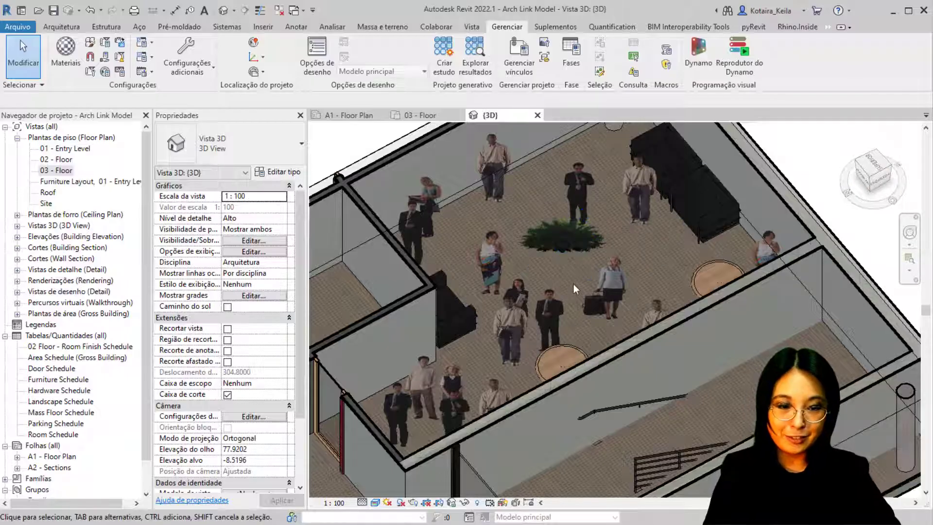
# Step: Delete the Acacia shrub from the middle of the lounge floor
pyautogui.click(568, 252)
pyautogui.press('Delete')
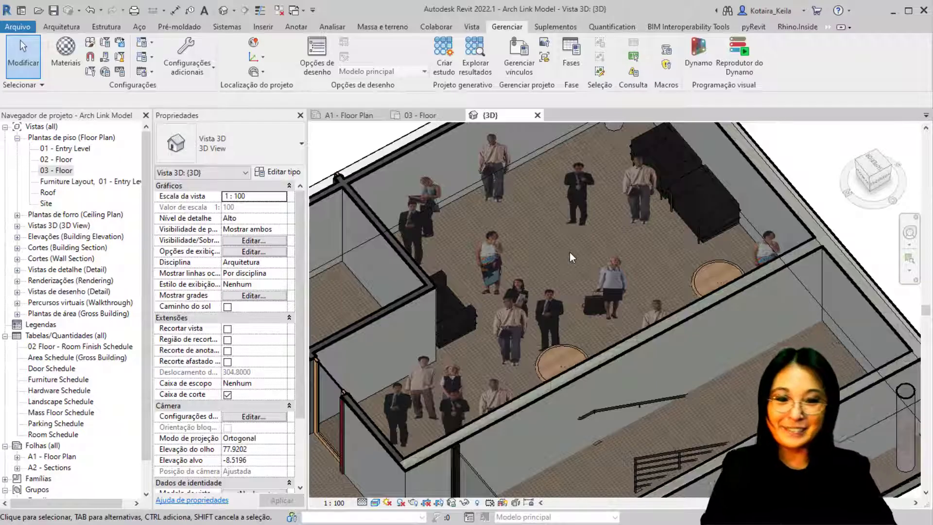